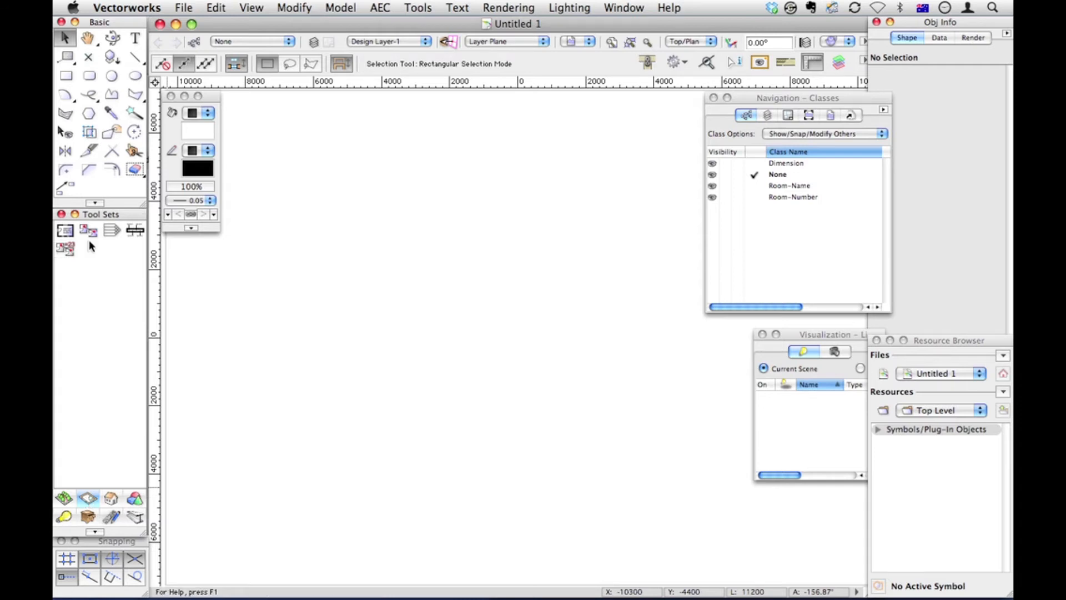
Open the Space tool's settings and review the numbering, occupancy, and 2D boundary and area options
{"action": "left_click", "coordinate": [65, 233]}
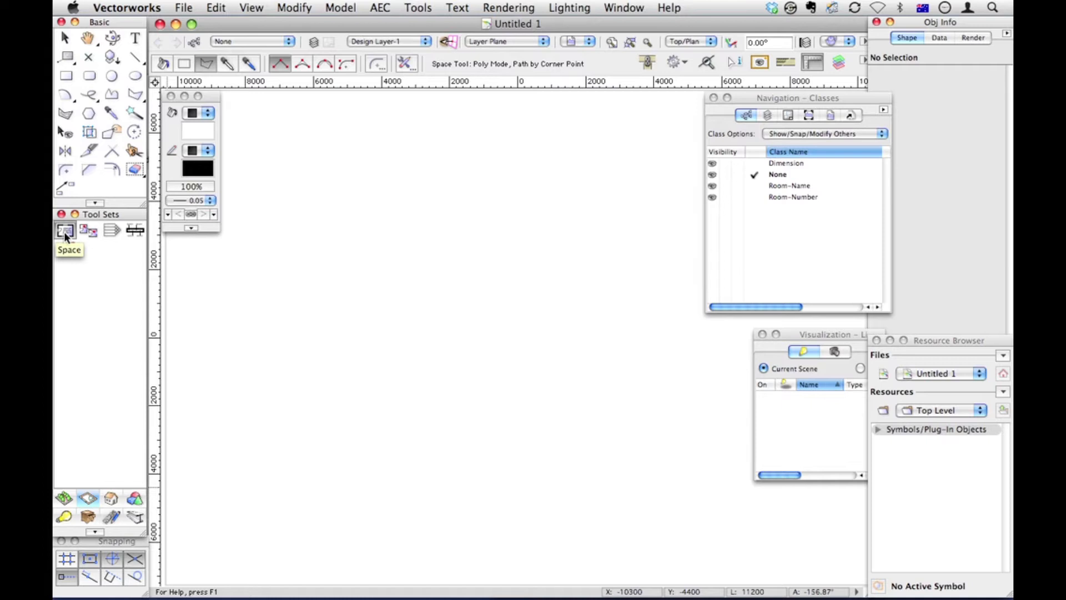
{"action": "left_click", "coordinate": [65, 231]}
{"action": "left_click", "coordinate": [408, 64]}
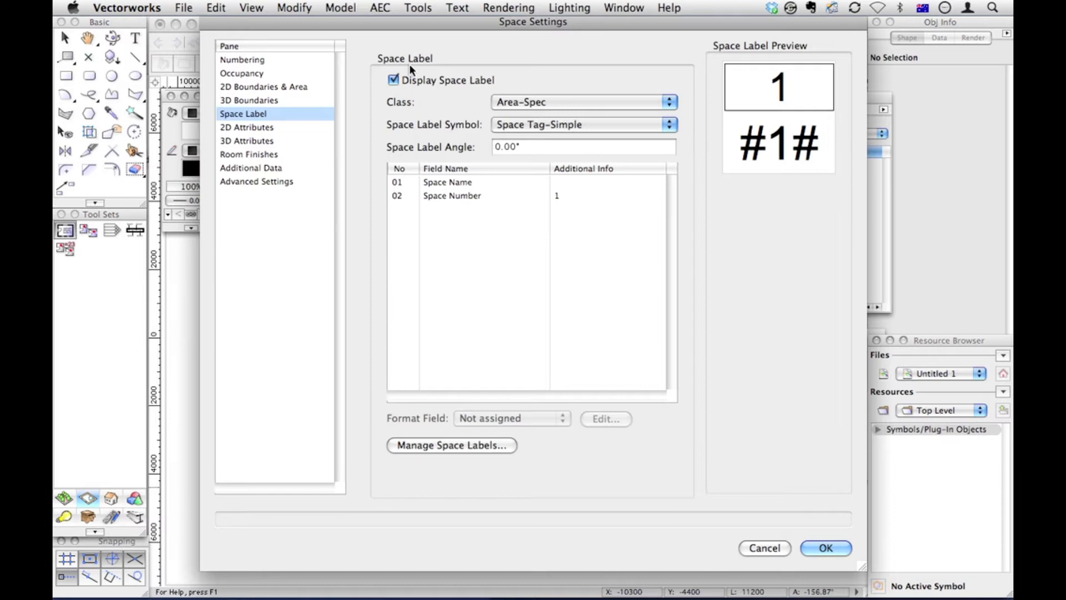
{"action": "left_click", "coordinate": [244, 59]}
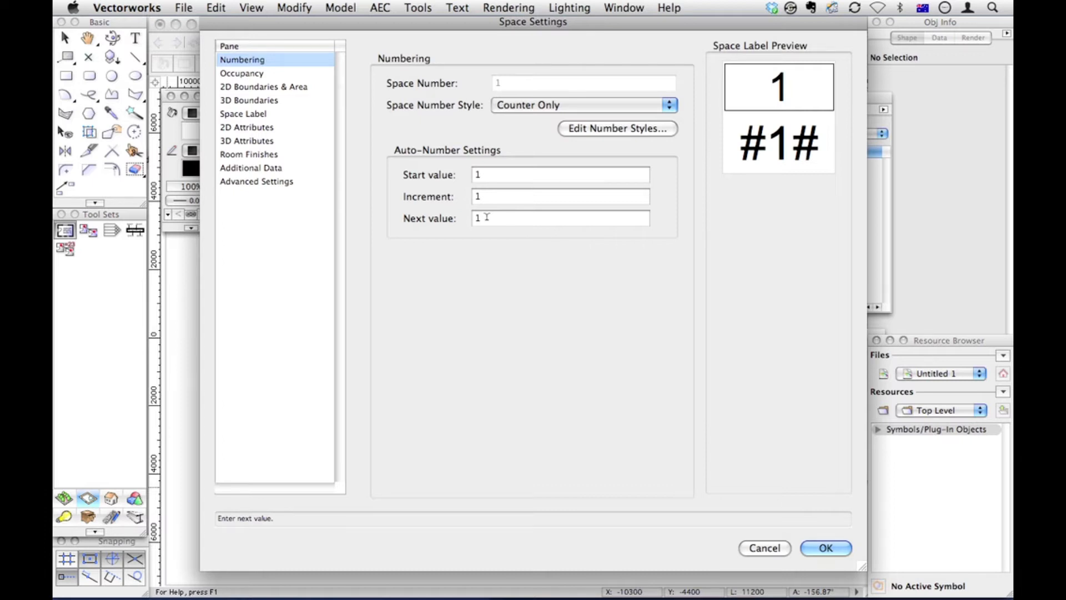
{"action": "left_click", "coordinate": [247, 75]}
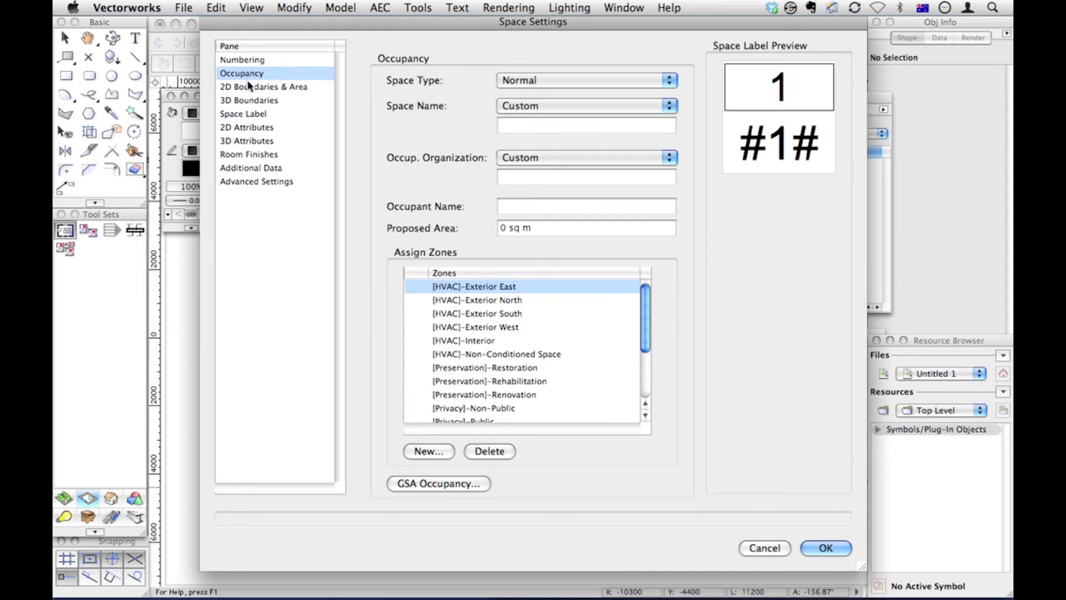
{"action": "left_click", "coordinate": [248, 88]}
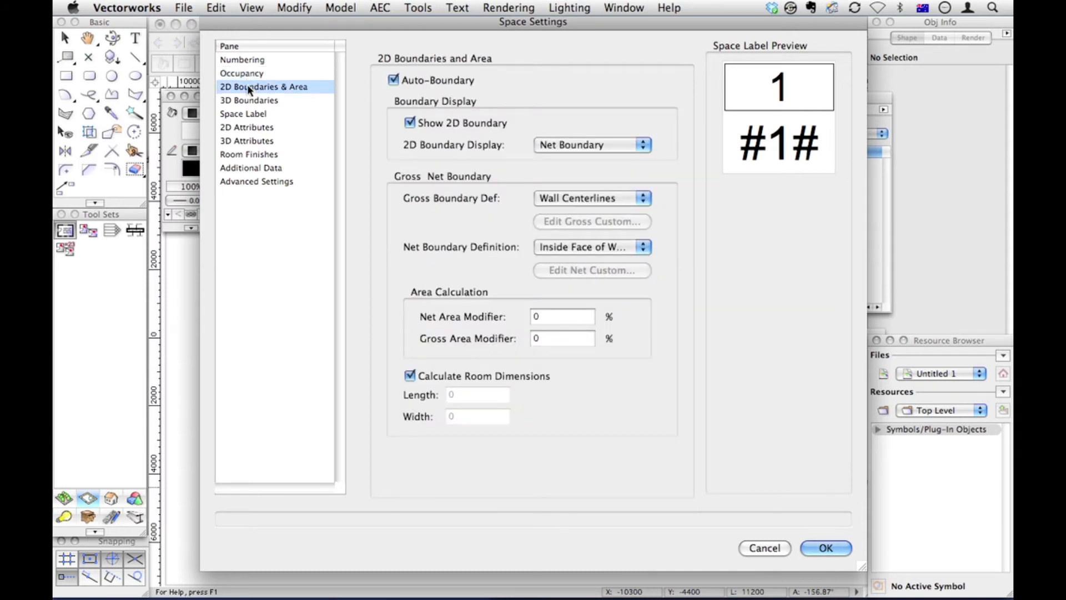
{"action": "left_click", "coordinate": [415, 121]}
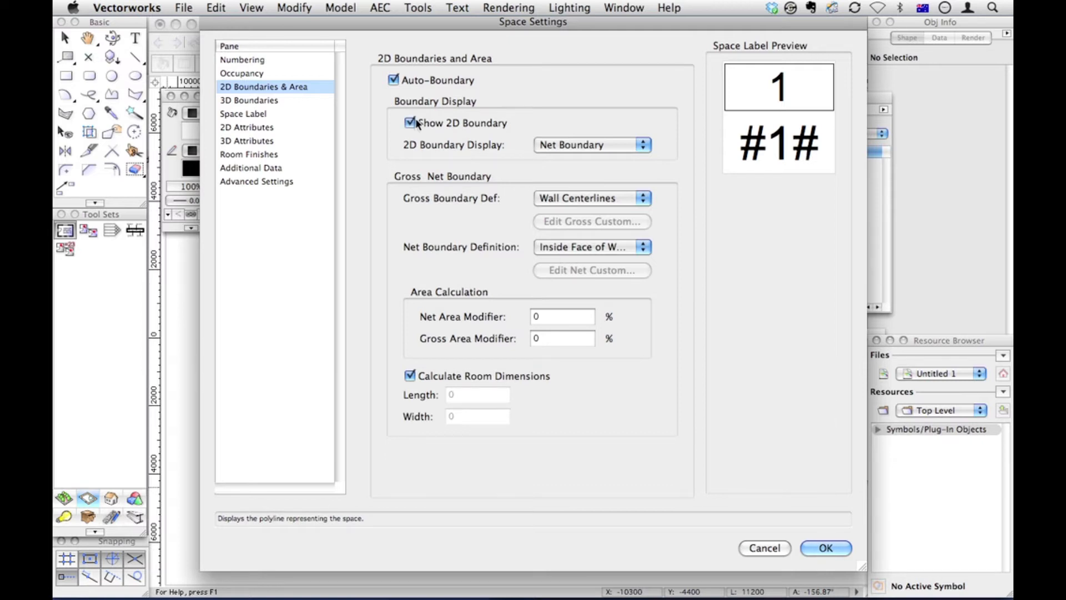
In the space's 3D boundary settings, keep Show 3D on and turn off both the net ceiling and gross height links to Layer ΔZ
{"action": "left_click", "coordinate": [238, 101]}
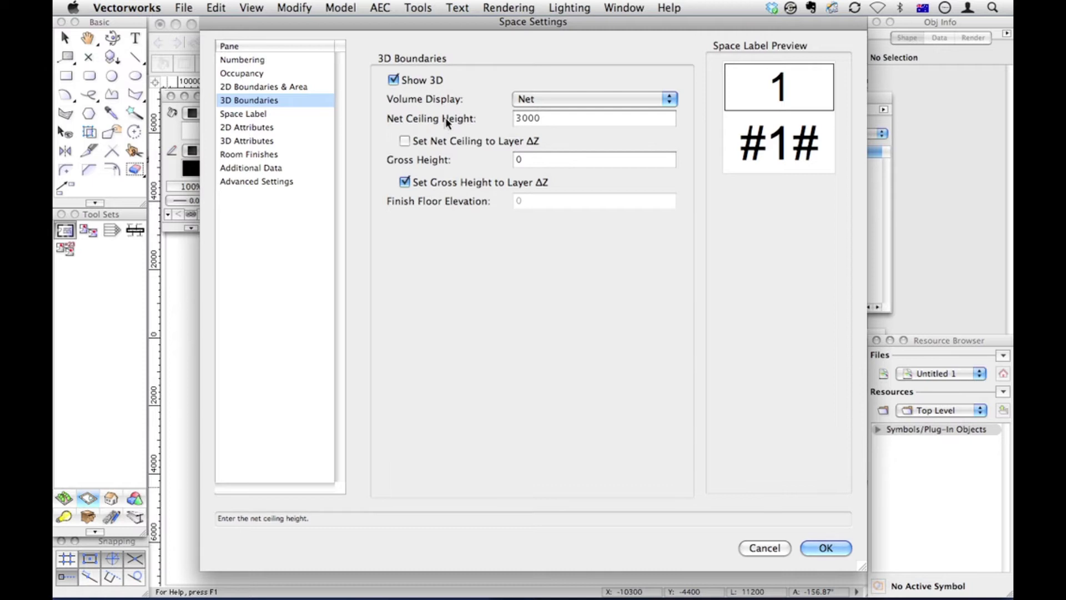
{"action": "left_click", "coordinate": [413, 79]}
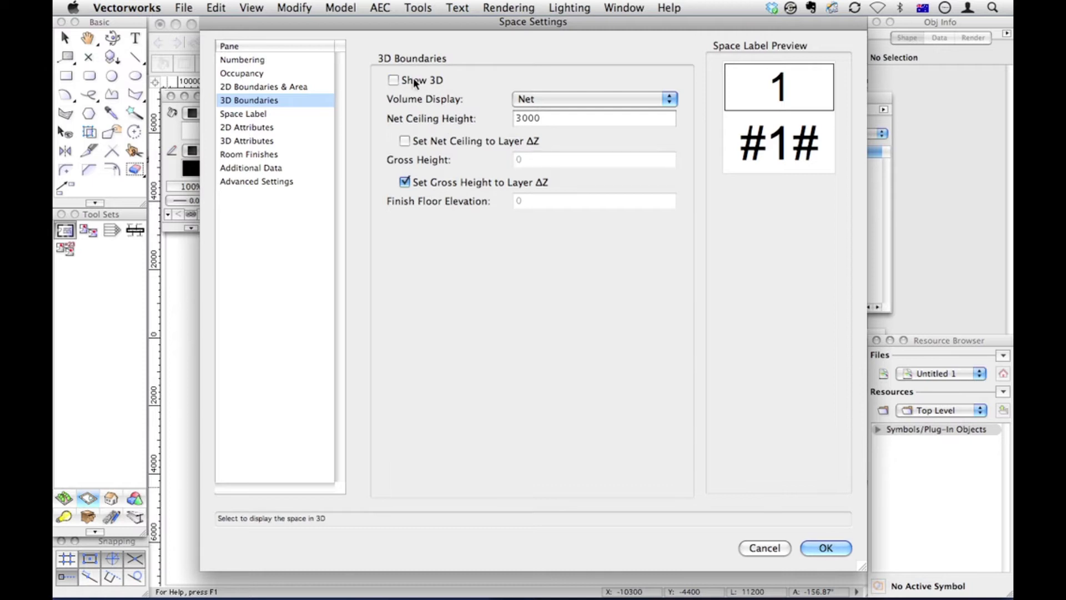
{"action": "left_click", "coordinate": [413, 79]}
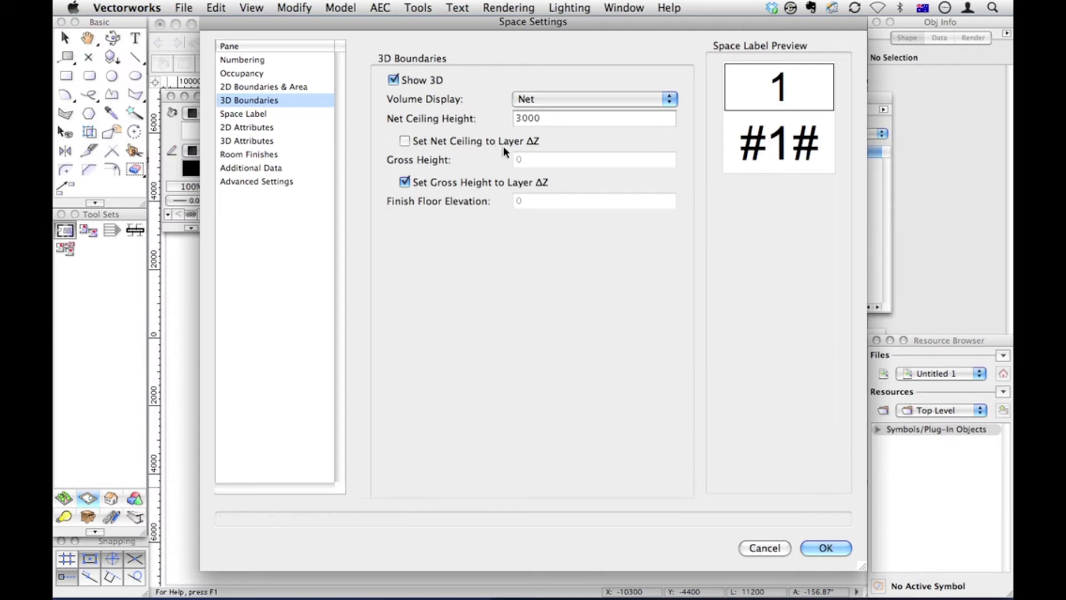
{"action": "left_click", "coordinate": [425, 142]}
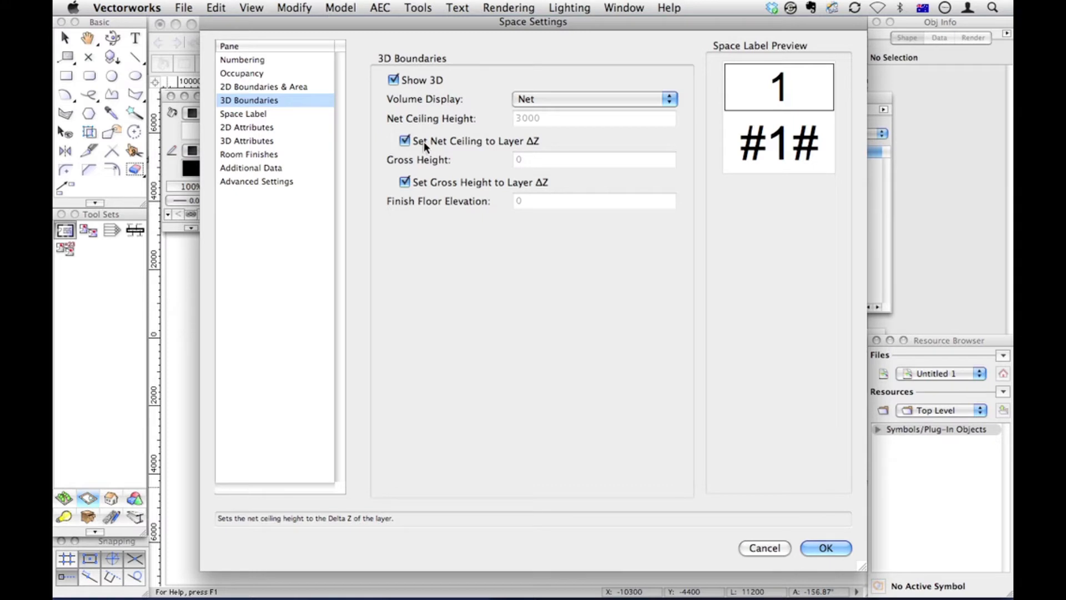
{"action": "left_click", "coordinate": [424, 142]}
{"action": "left_click", "coordinate": [424, 183]}
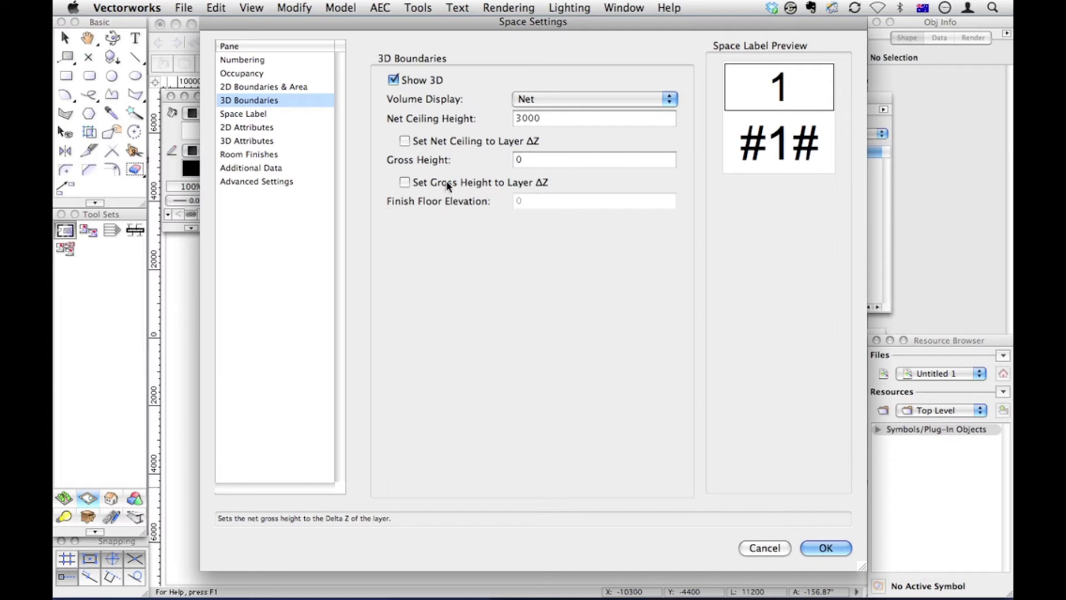
{"action": "double_click", "coordinate": [522, 118]}
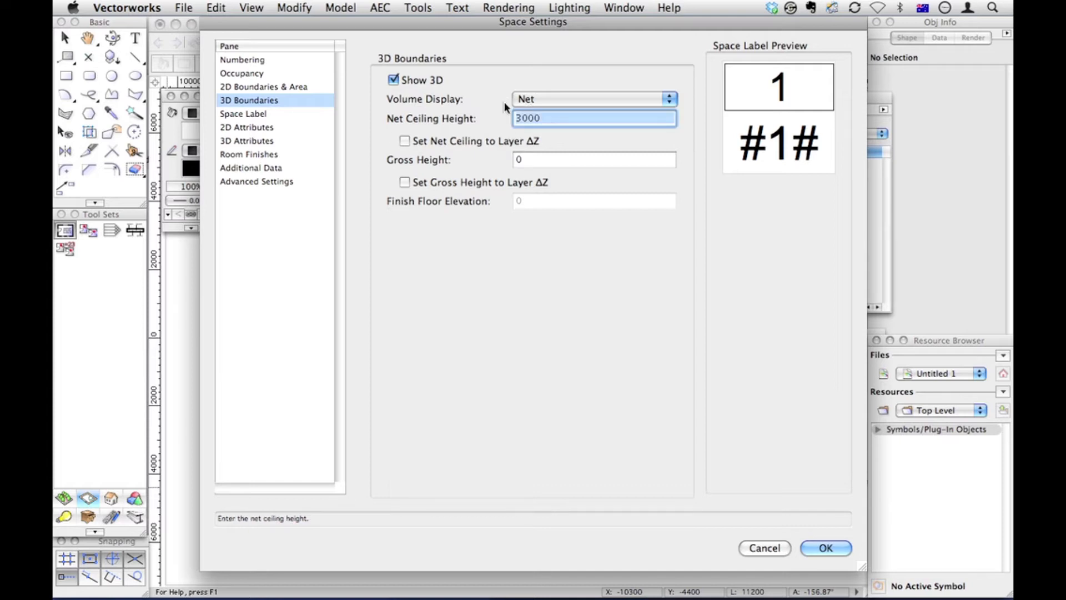
{"action": "left_click", "coordinate": [535, 97]}
{"action": "left_click", "coordinate": [540, 100]}
Try the Space Tag-One Line and Space Tag-Rm Fin-Compact label symbols, and return the space label symbol to Space Tag-Simple
{"action": "left_click", "coordinate": [240, 115]}
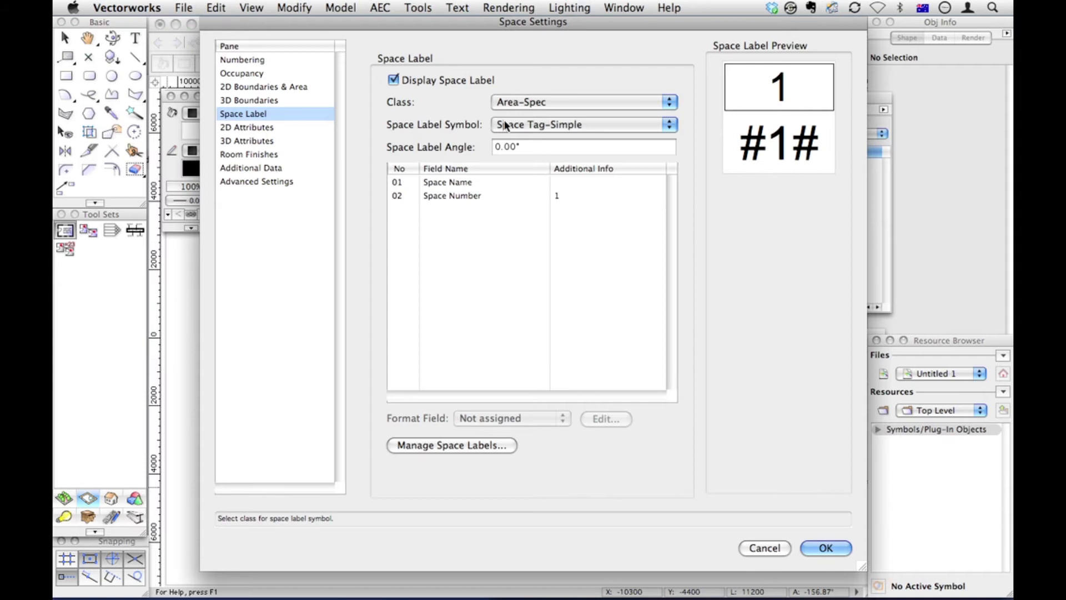
{"action": "left_click", "coordinate": [564, 123]}
{"action": "left_click", "coordinate": [560, 146]}
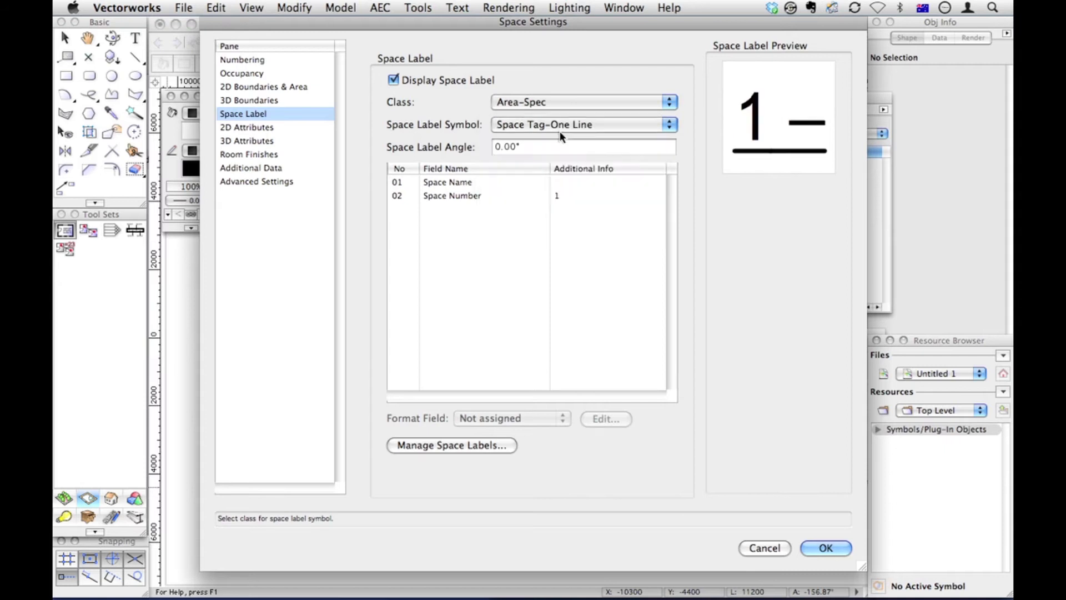
{"action": "left_click", "coordinate": [559, 125]}
{"action": "left_click", "coordinate": [557, 151]}
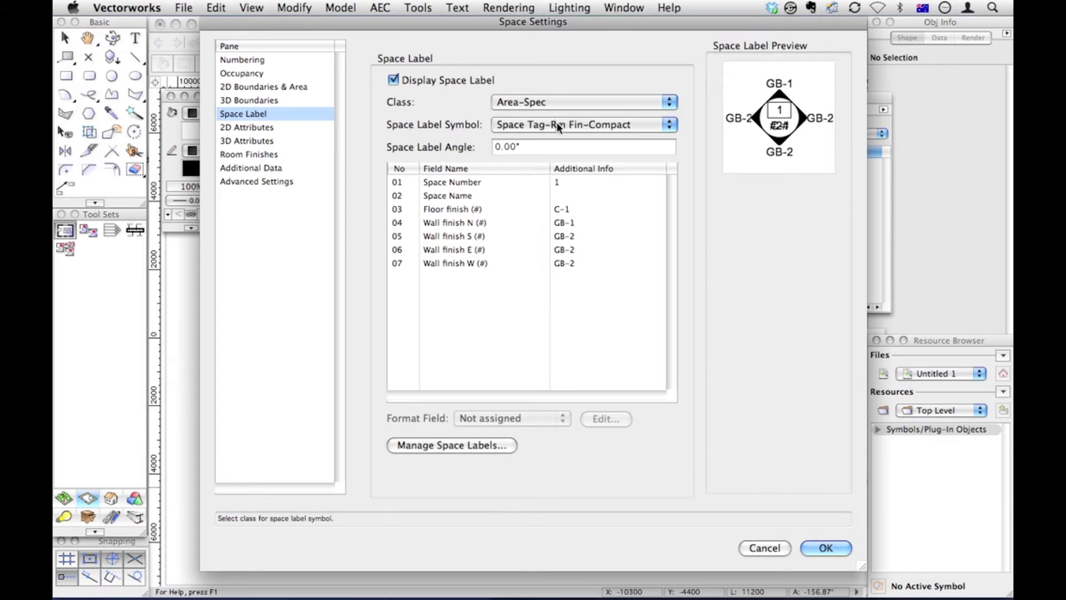
{"action": "left_click", "coordinate": [556, 124]}
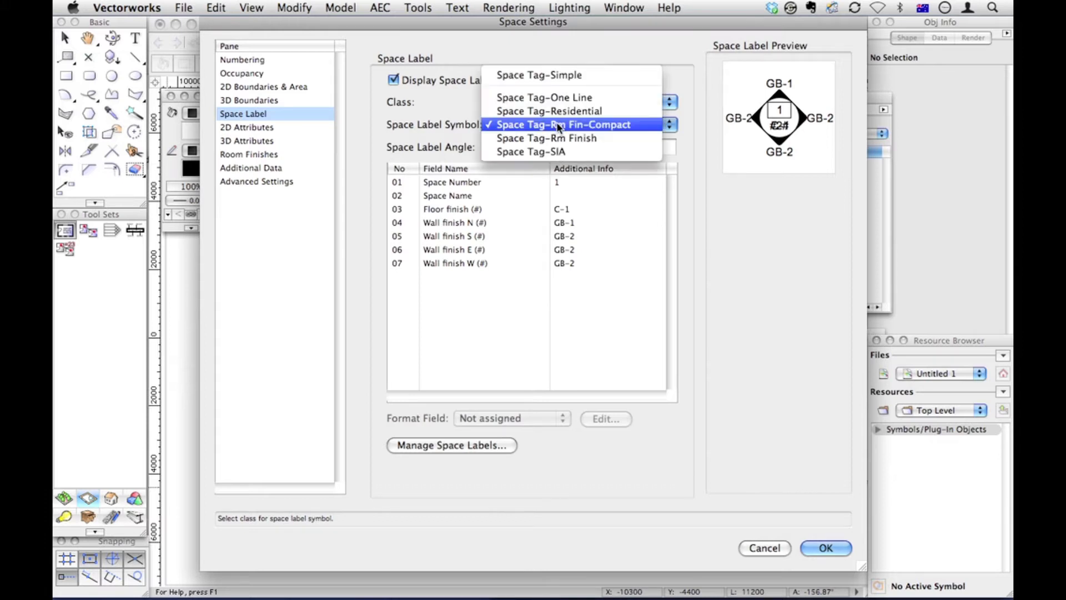
{"action": "left_click", "coordinate": [559, 78]}
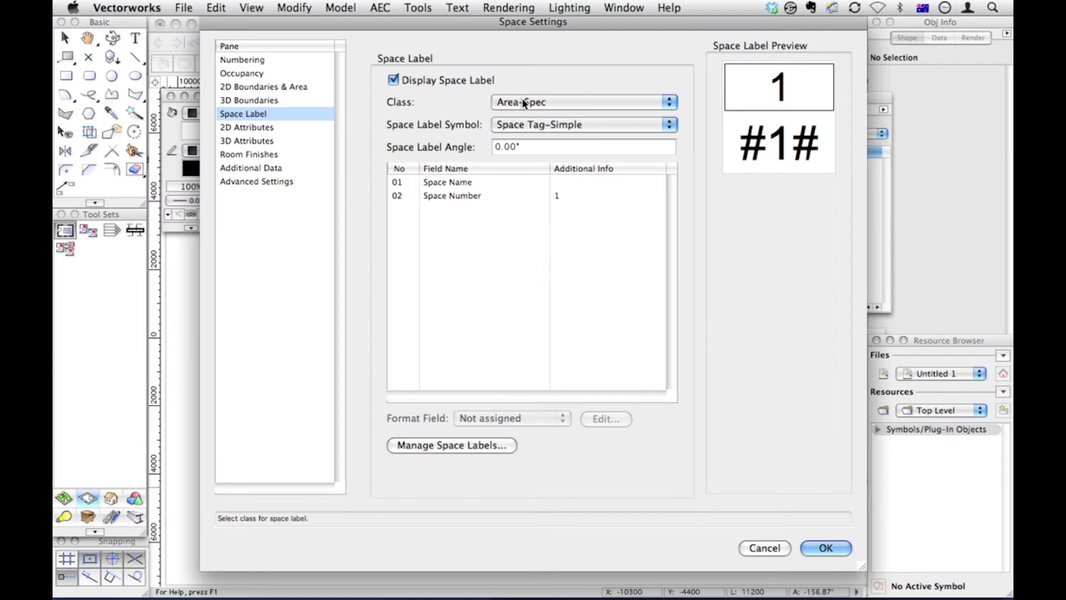
Review the leader line, space label and 3D attribute class options, and accept the space settings
{"action": "left_click", "coordinate": [264, 128]}
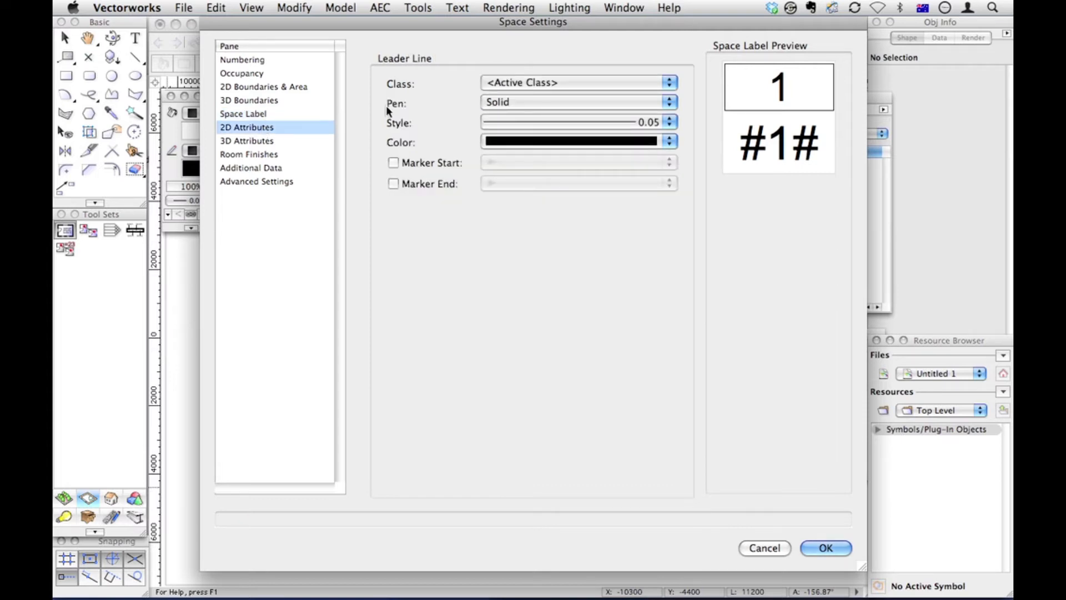
{"action": "left_click", "coordinate": [508, 87]}
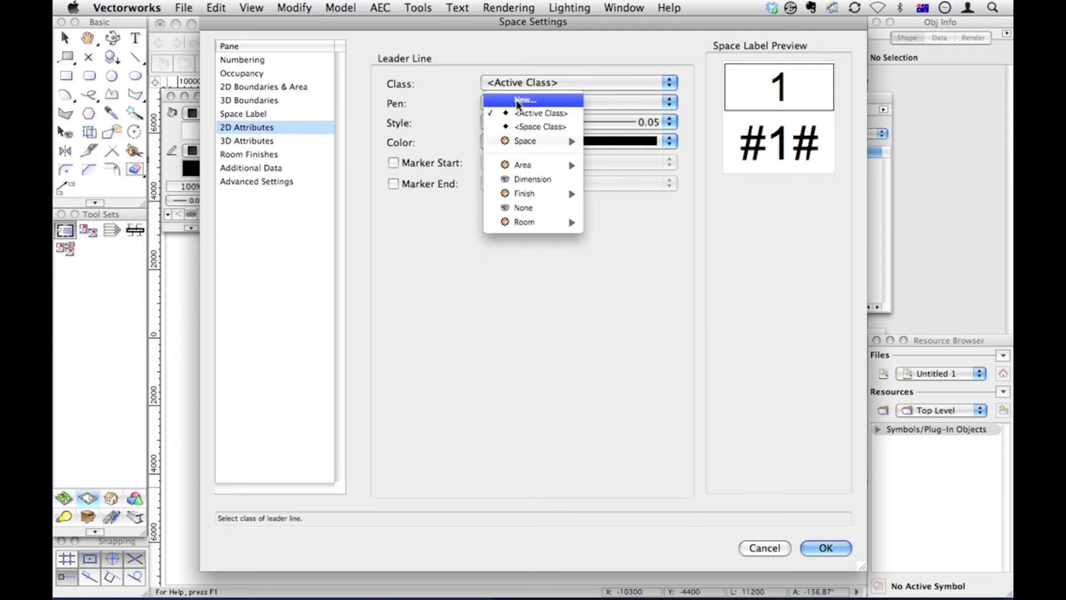
{"action": "left_click", "coordinate": [279, 111]}
{"action": "left_click", "coordinate": [279, 112]}
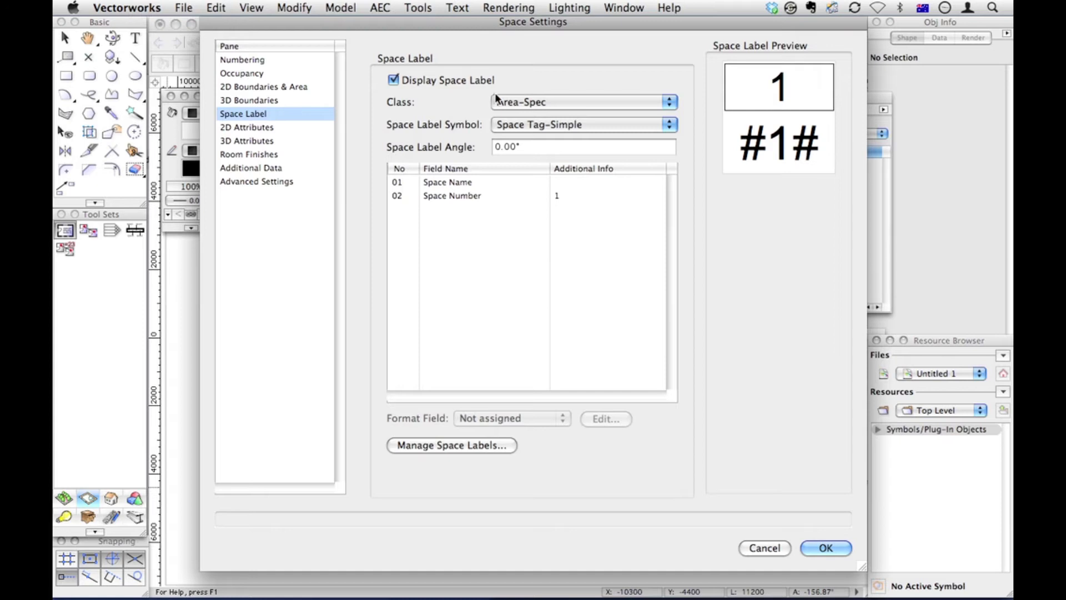
{"action": "left_click", "coordinate": [526, 102]}
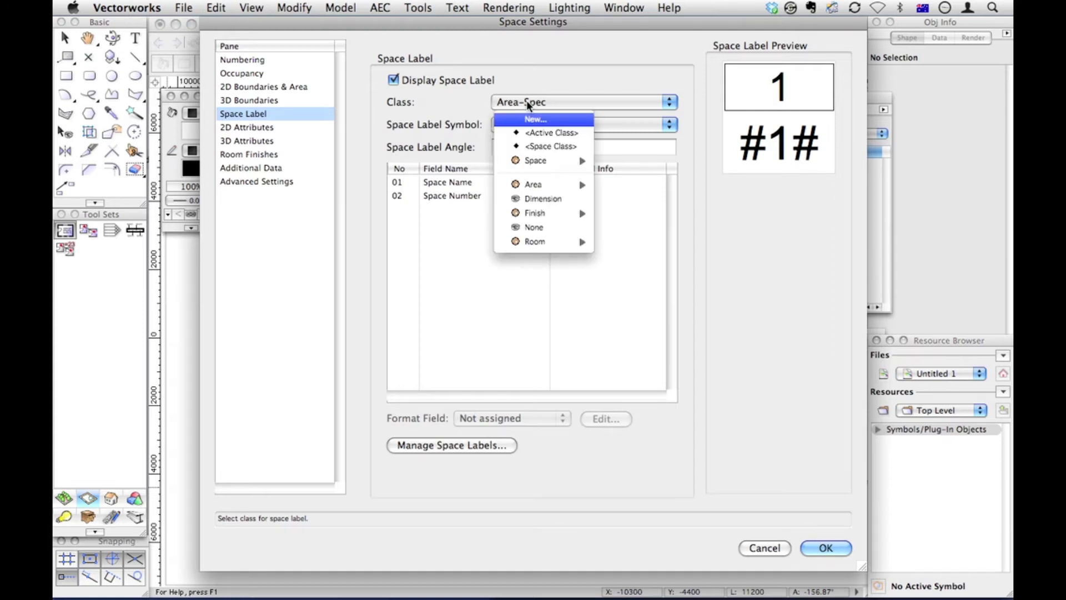
{"action": "left_click", "coordinate": [413, 92]}
{"action": "left_click", "coordinate": [267, 127]}
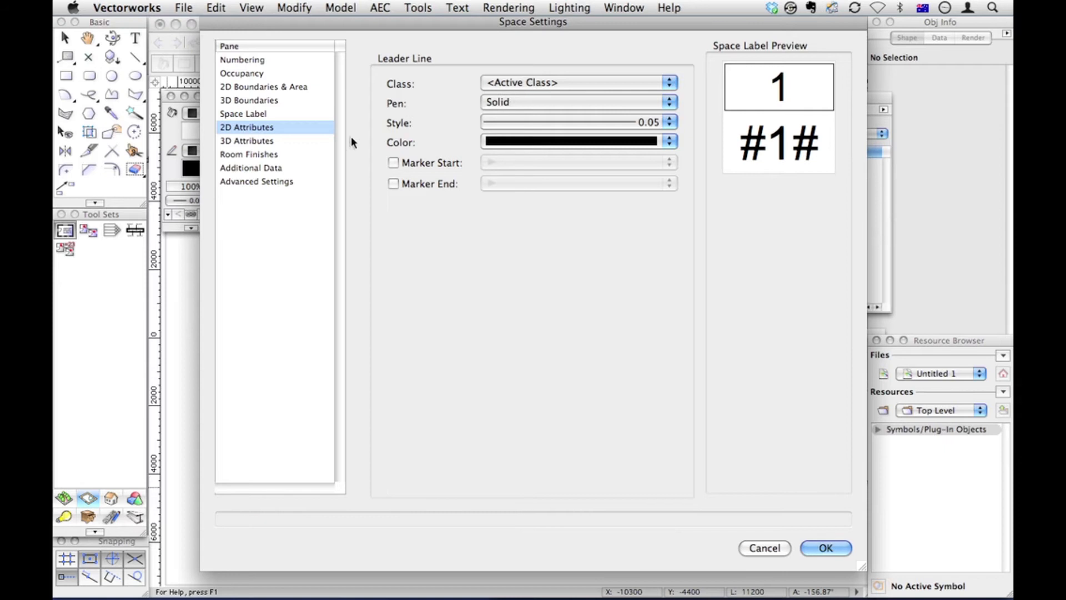
{"action": "left_click", "coordinate": [234, 142]}
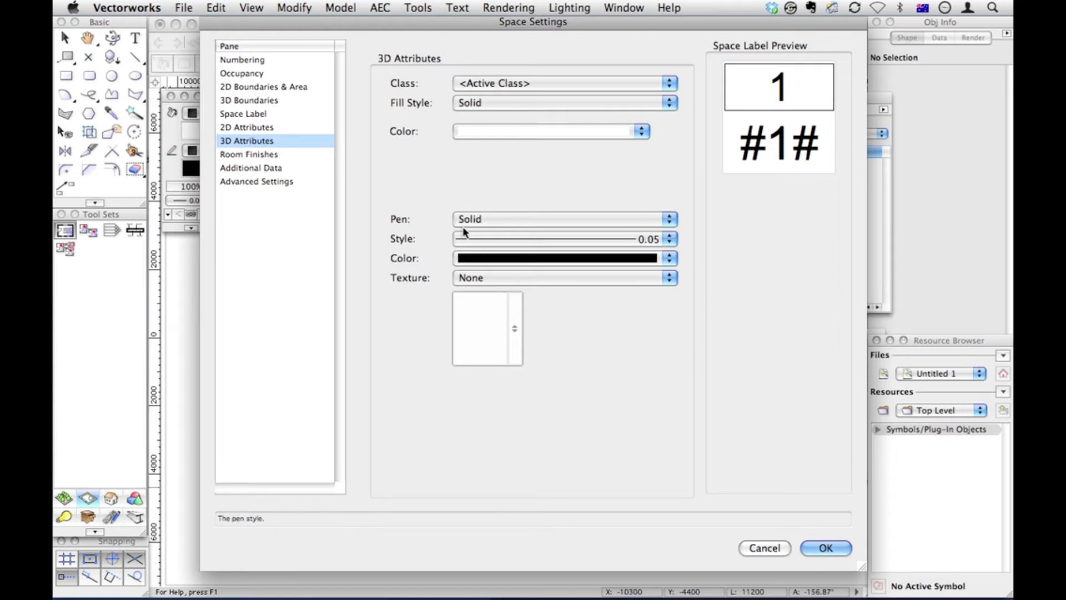
{"action": "left_click", "coordinate": [835, 551]}
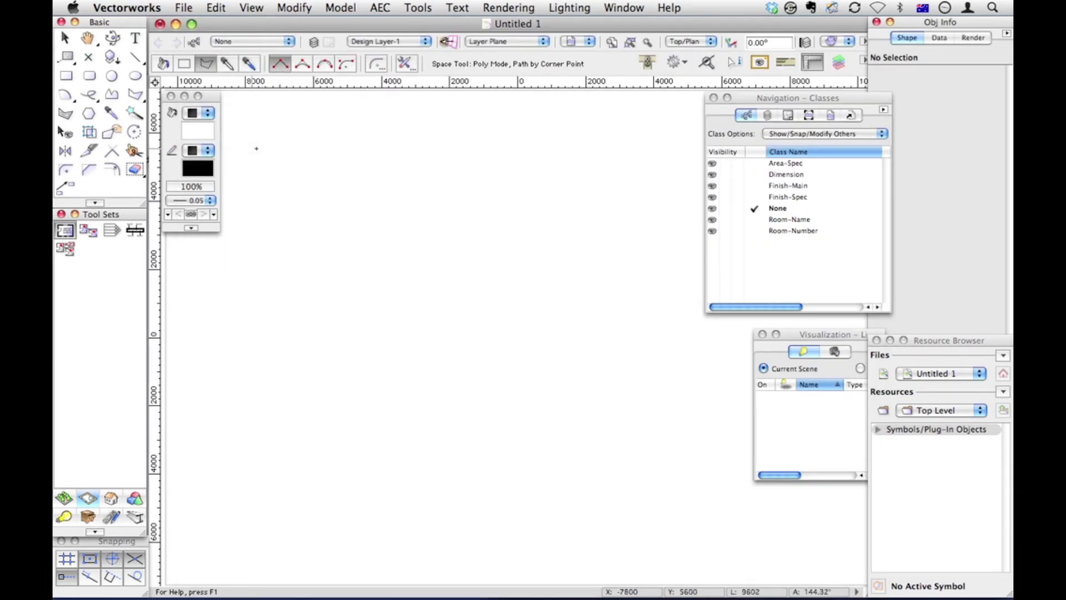
Draw three adjoining rectangular spaces with the Space tool, about 2600 x 2000, 1935 x 1935 and 1553 x 1553 mm
{"action": "left_click", "coordinate": [187, 62]}
{"action": "left_click", "coordinate": [390, 199]}
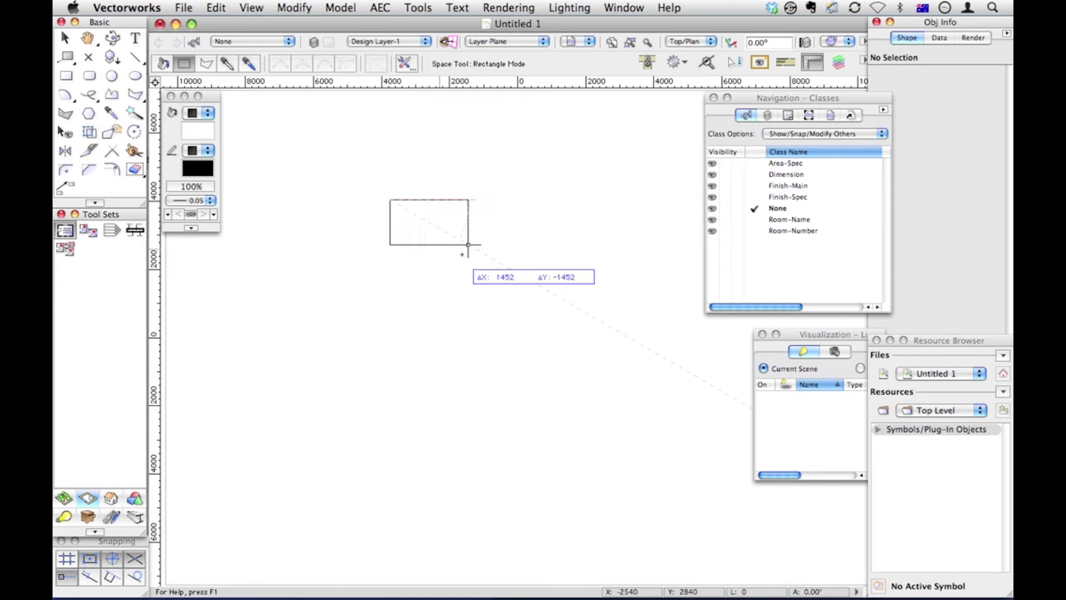
{"action": "left_click", "coordinate": [478, 268]}
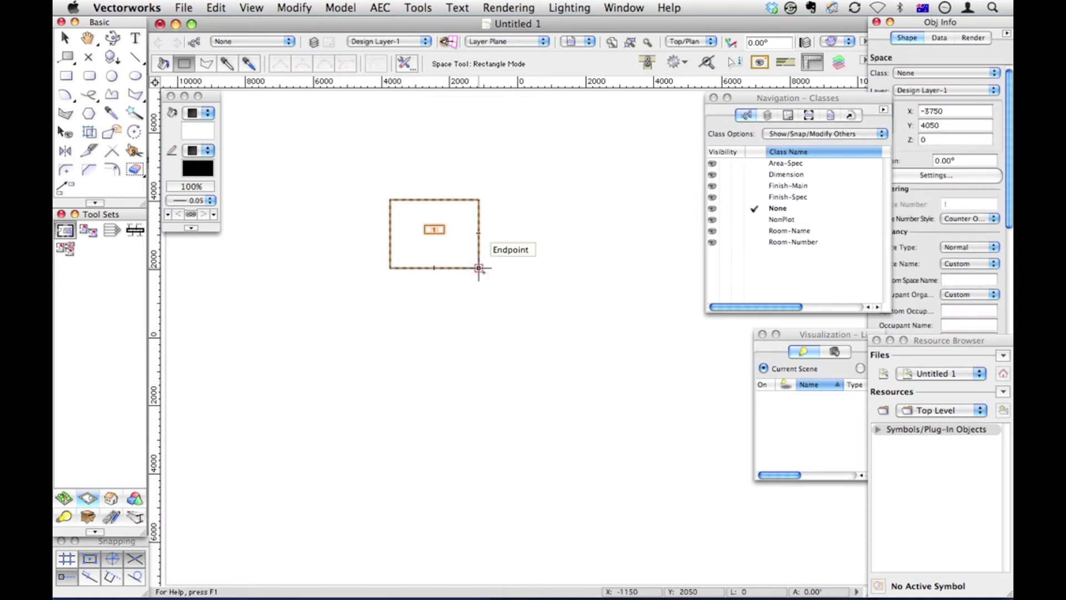
{"action": "left_click", "coordinate": [478, 234]}
{"action": "left_click", "coordinate": [544, 299]}
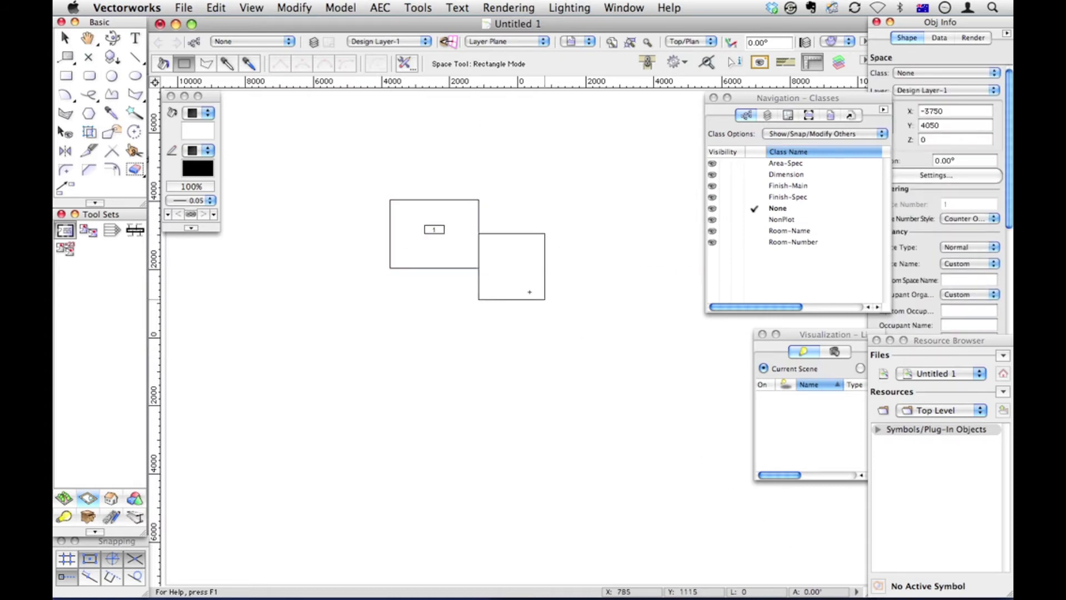
{"action": "left_click", "coordinate": [479, 267]}
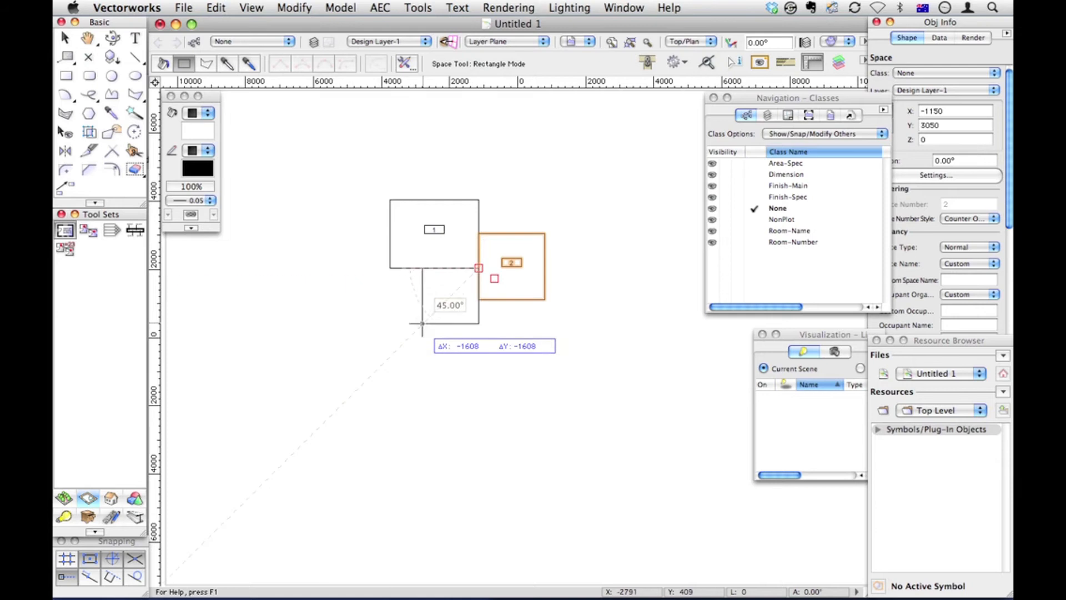
{"action": "left_click", "coordinate": [425, 320]}
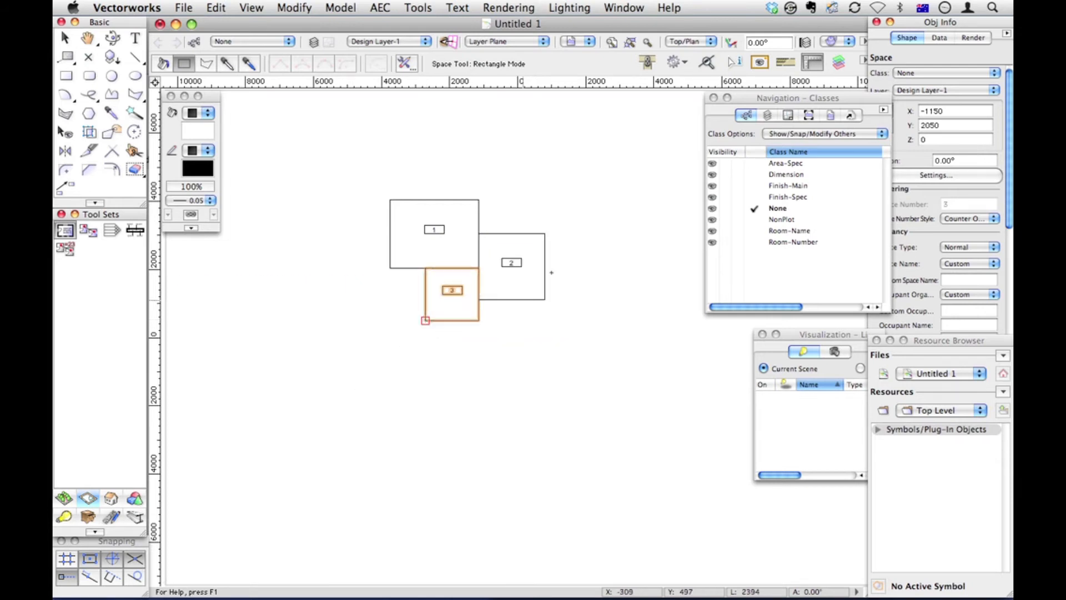
Show the spaces in Right Isometric view and set the selected third space's ceiling height to 8'
{"action": "left_click", "coordinate": [685, 41]}
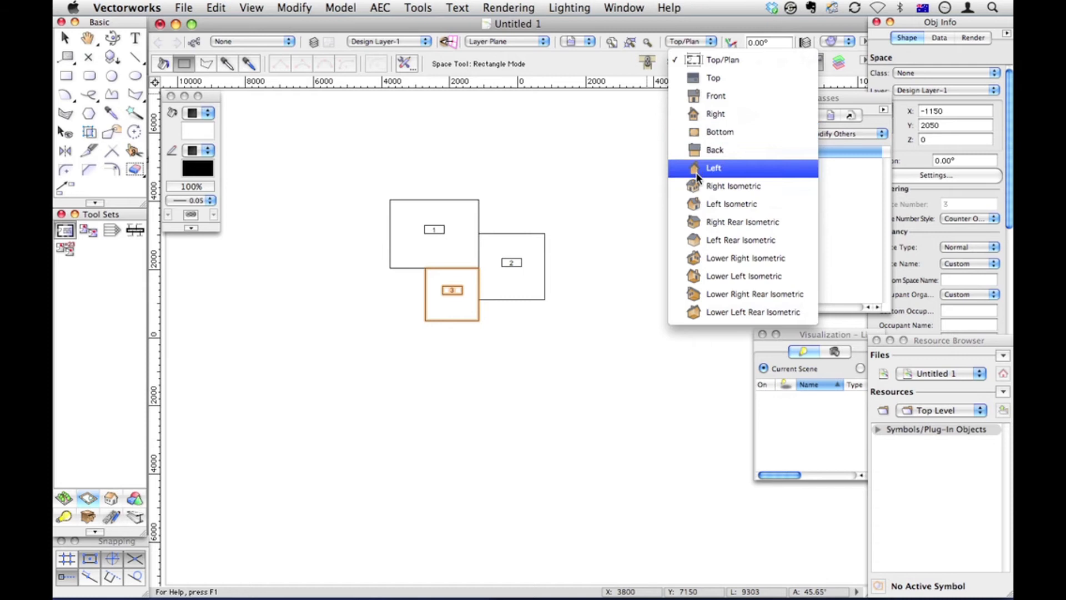
{"action": "left_click", "coordinate": [701, 185]}
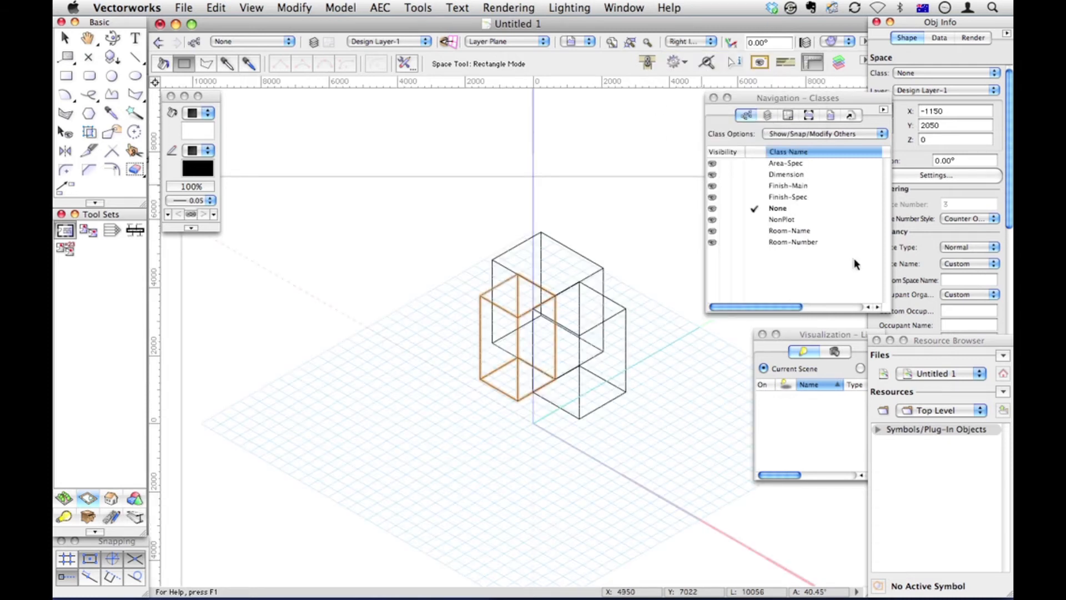
{"action": "left_click", "coordinate": [917, 160]}
{"action": "scroll", "coordinate": [969, 294], "scroll_direction": "down", "scroll_amount": 8}
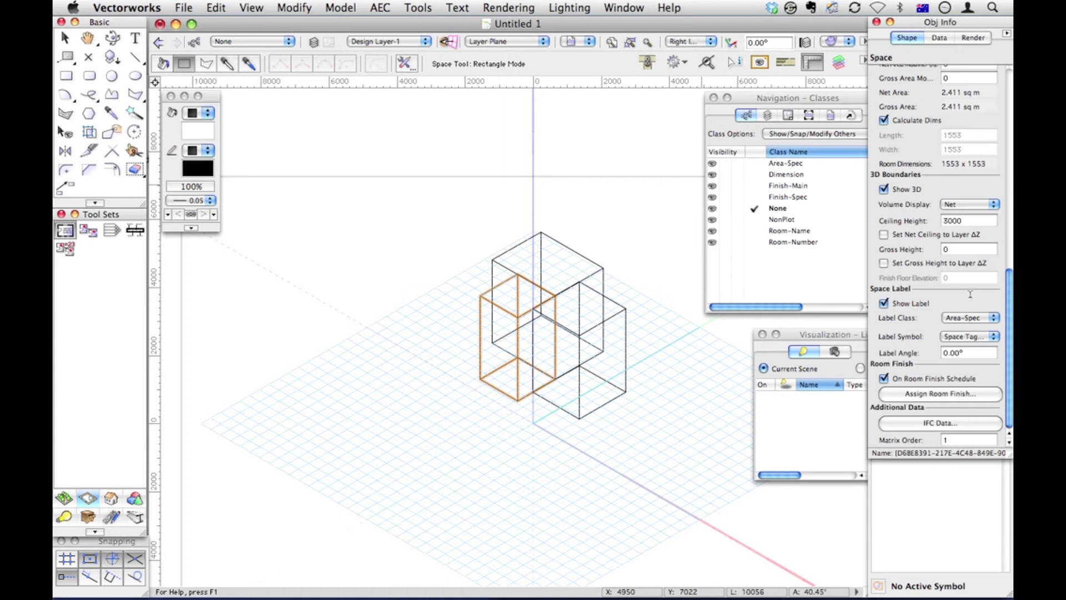
{"action": "left_click", "coordinate": [975, 220]}
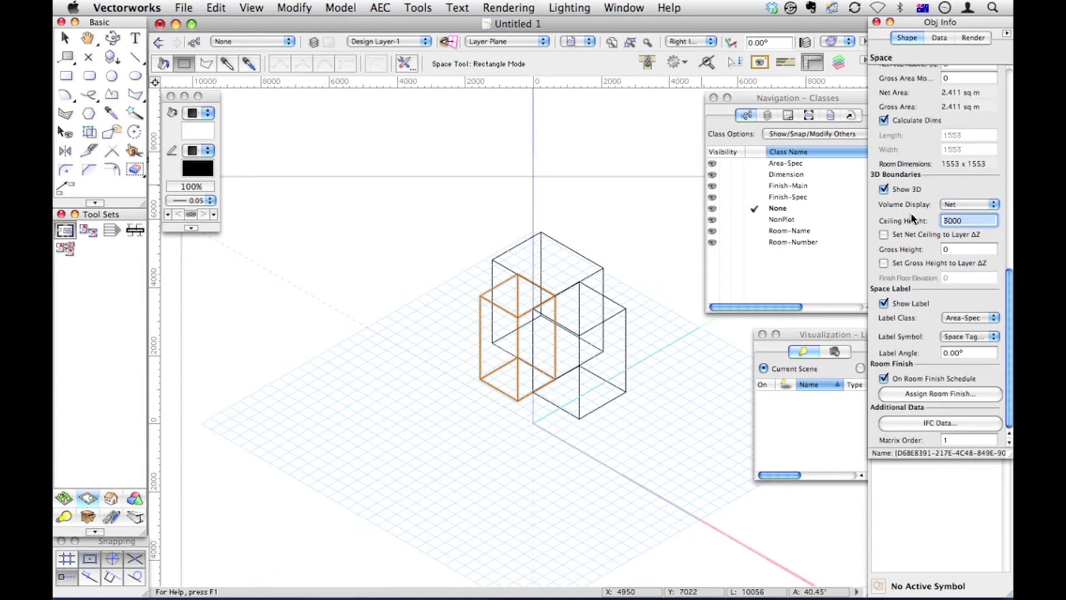
{"action": "type", "text": "2438"}
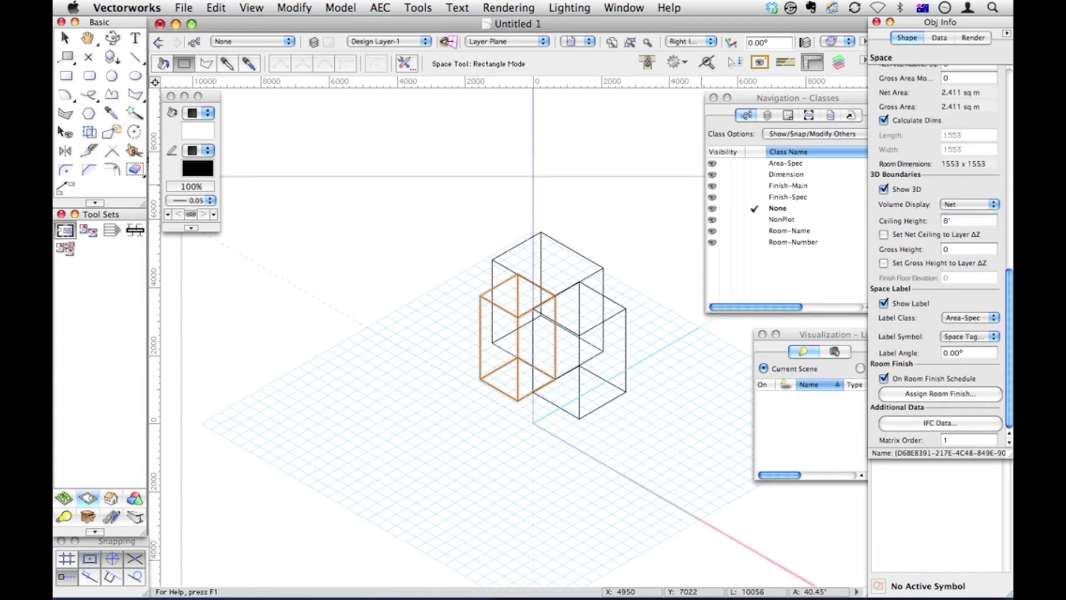
{"action": "key", "text": "Return"}
{"action": "key", "text": "x"}
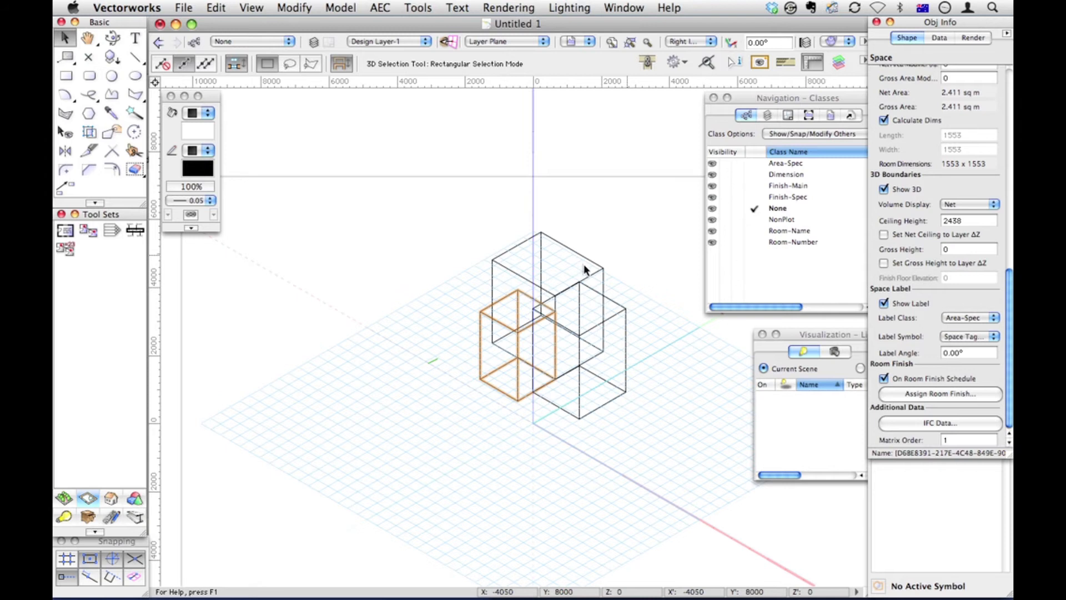
Set the ceiling height of the 2600 x 2000 space to 10'
{"action": "left_click", "coordinate": [585, 270]}
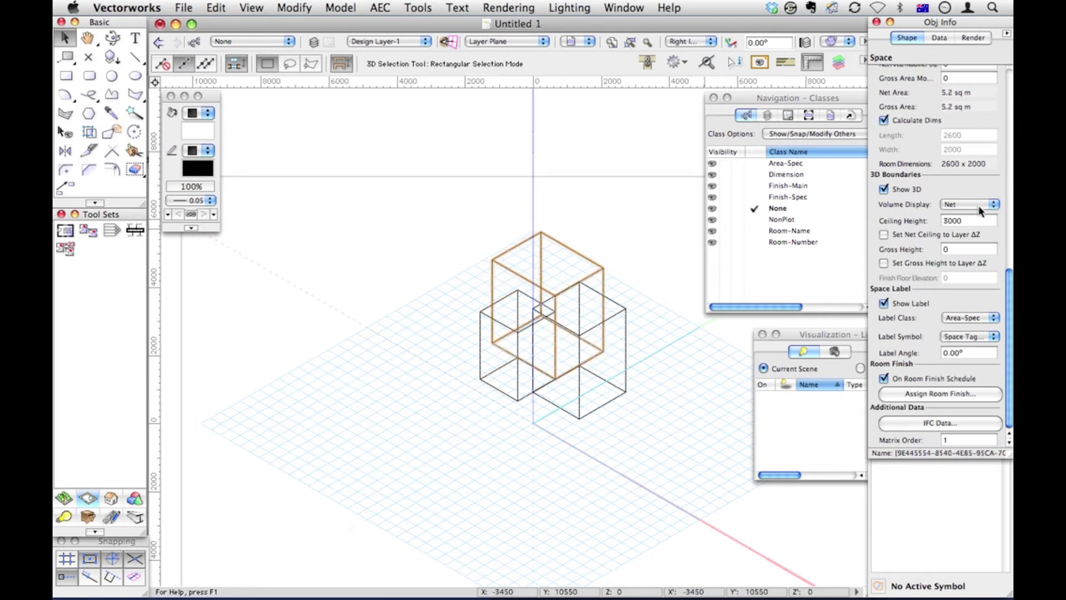
{"action": "key", "text": "Tab"}
{"action": "type", "text": "10'"}
{"action": "key", "text": "Return"}
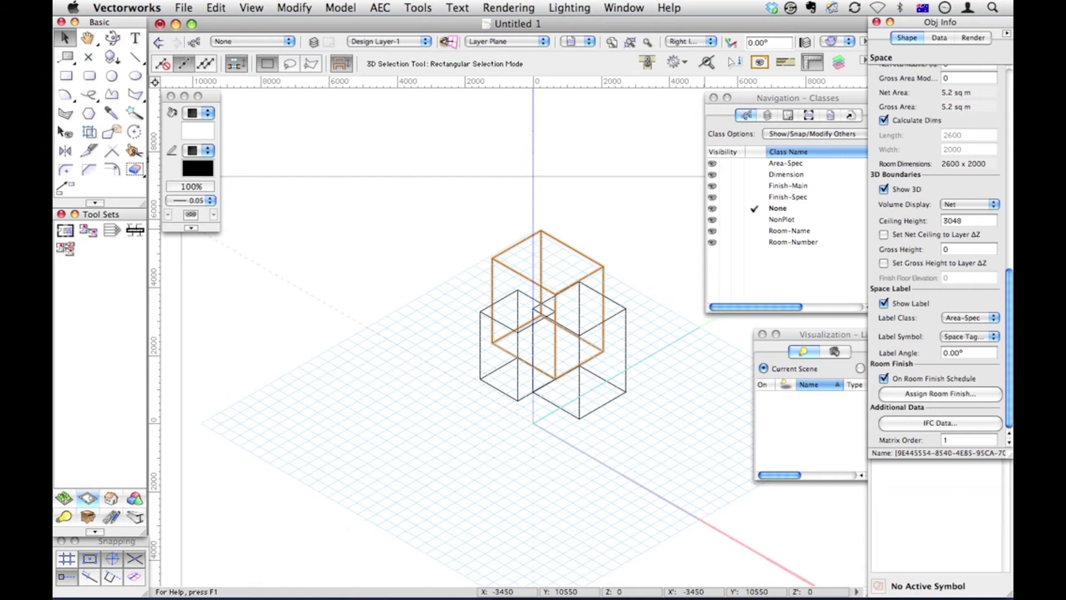
Reduce the ceiling height of the 1935 x 1935 space so it is lower than the other two
{"action": "left_click", "coordinate": [625, 309]}
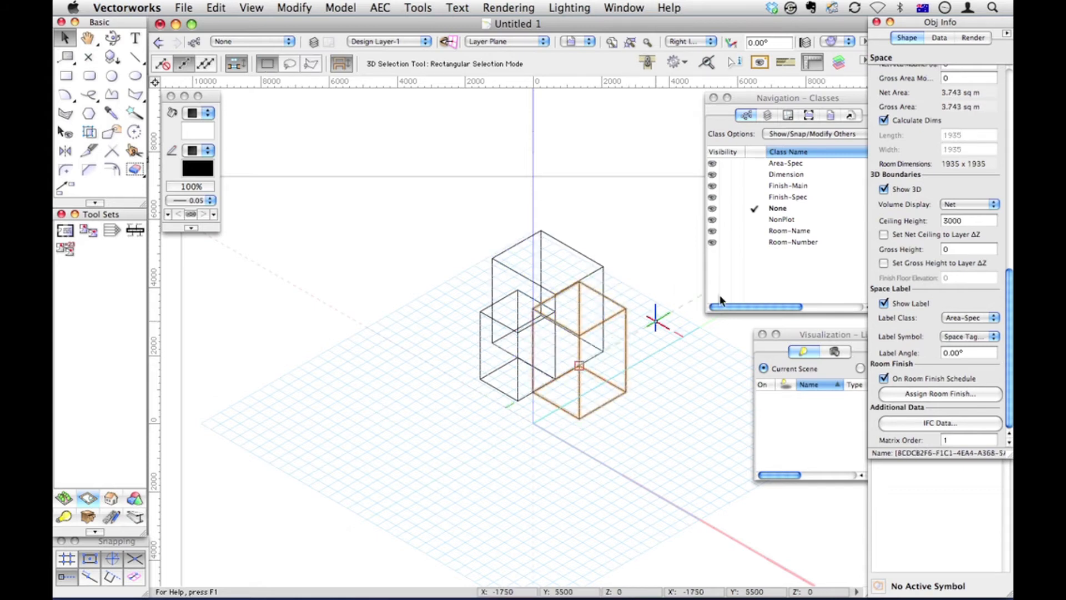
{"action": "double_click", "coordinate": [968, 221]}
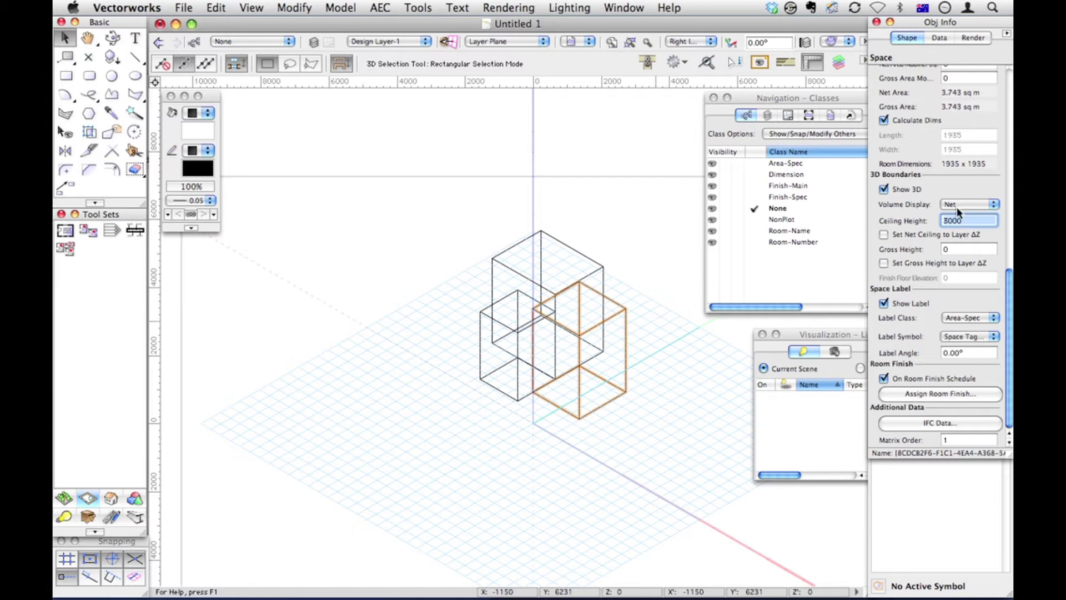
{"action": "key", "text": "BackSpace"}
{"action": "key", "text": "Return"}
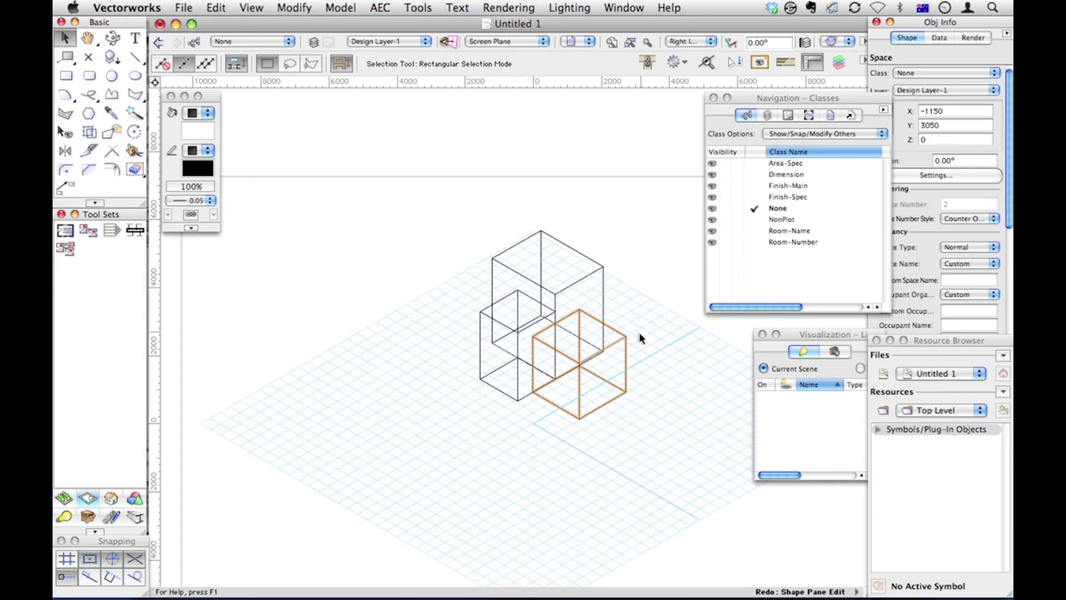
Render the three room spaces as shaded solids and clear the selection
{"action": "left_click", "coordinate": [510, 325]}
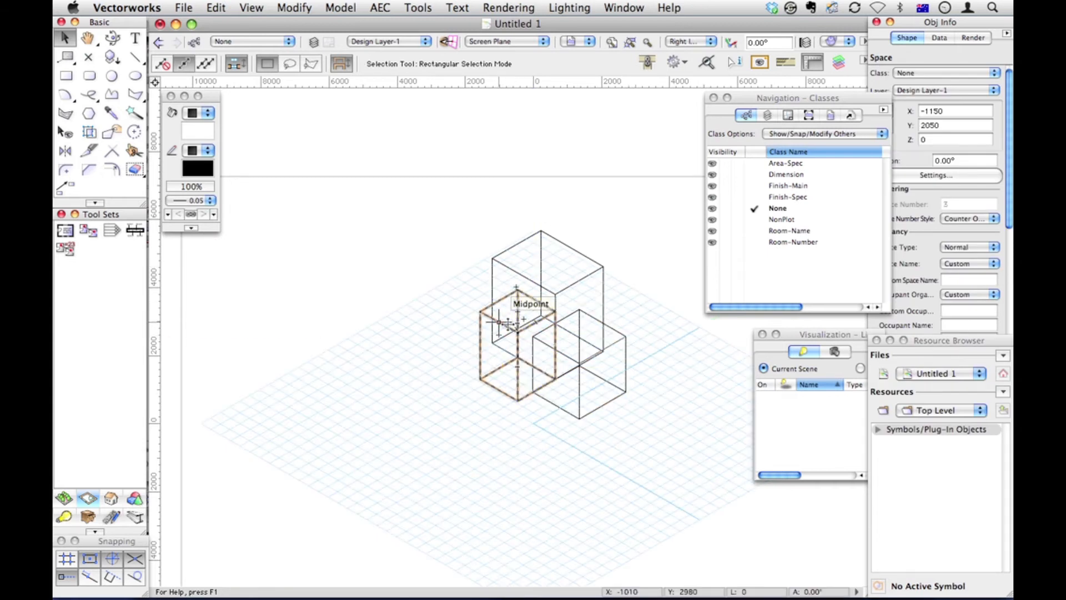
{"action": "key", "text": "super+shift+g"}
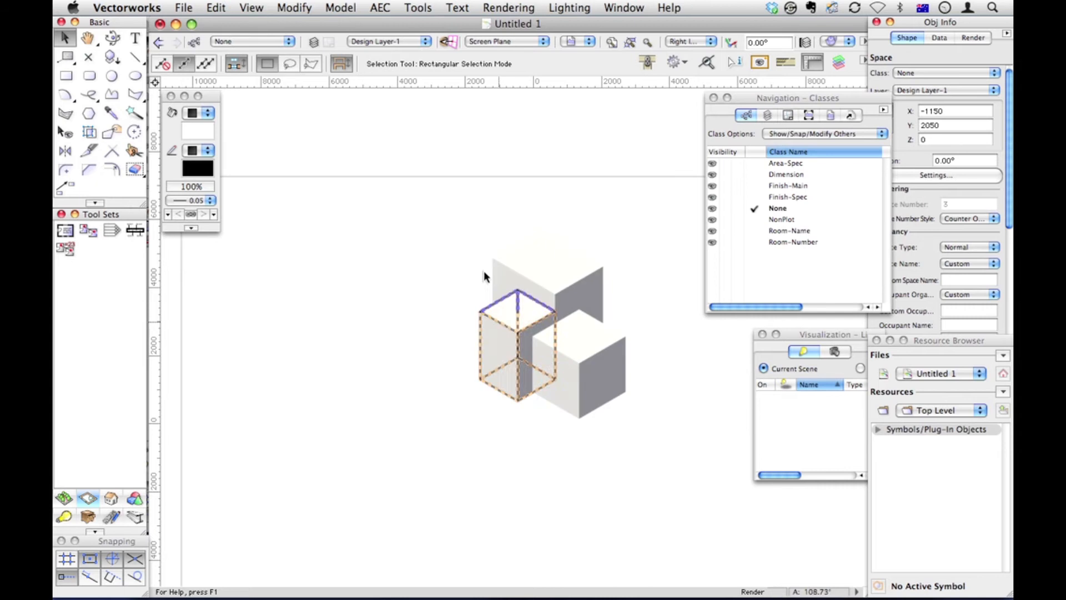
{"action": "left_click", "coordinate": [421, 219]}
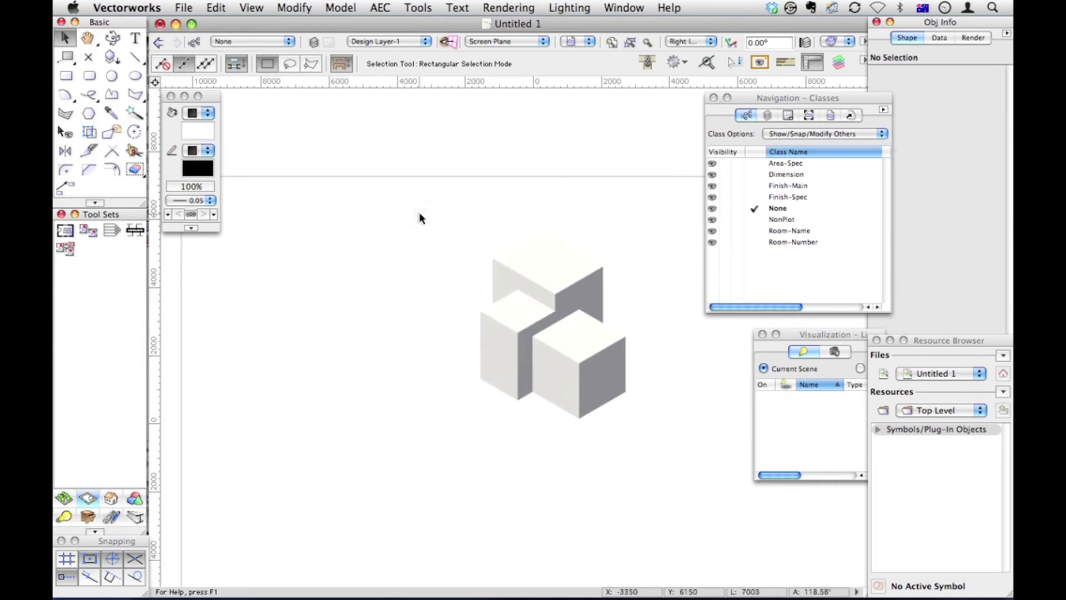
Give the 1935 x 1935 space a purple fill and show the spaces in Top/Plan view
{"action": "left_click", "coordinate": [577, 361]}
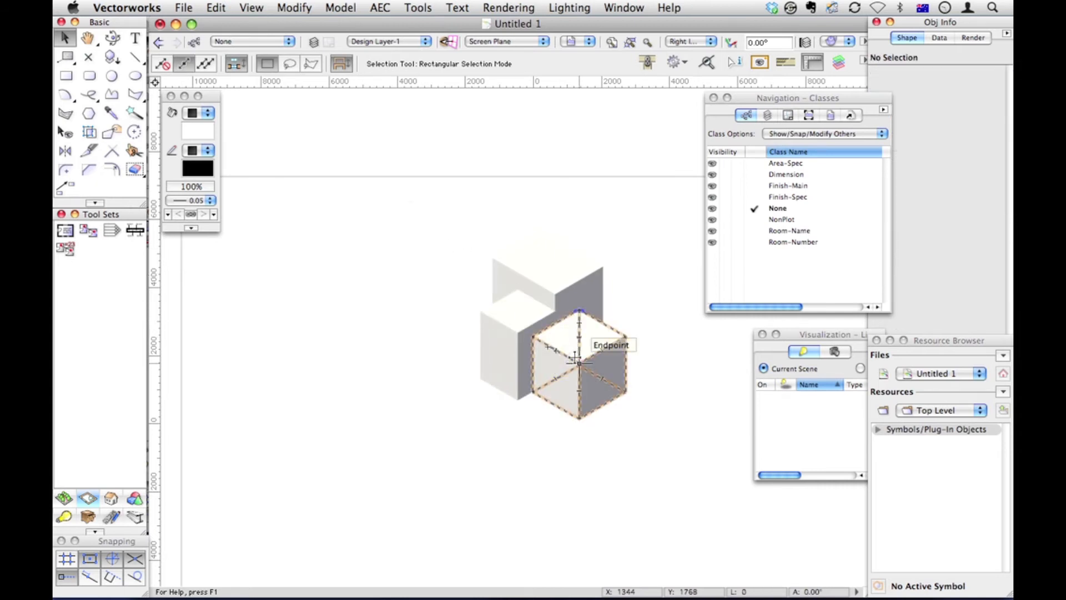
{"action": "left_click", "coordinate": [203, 132]}
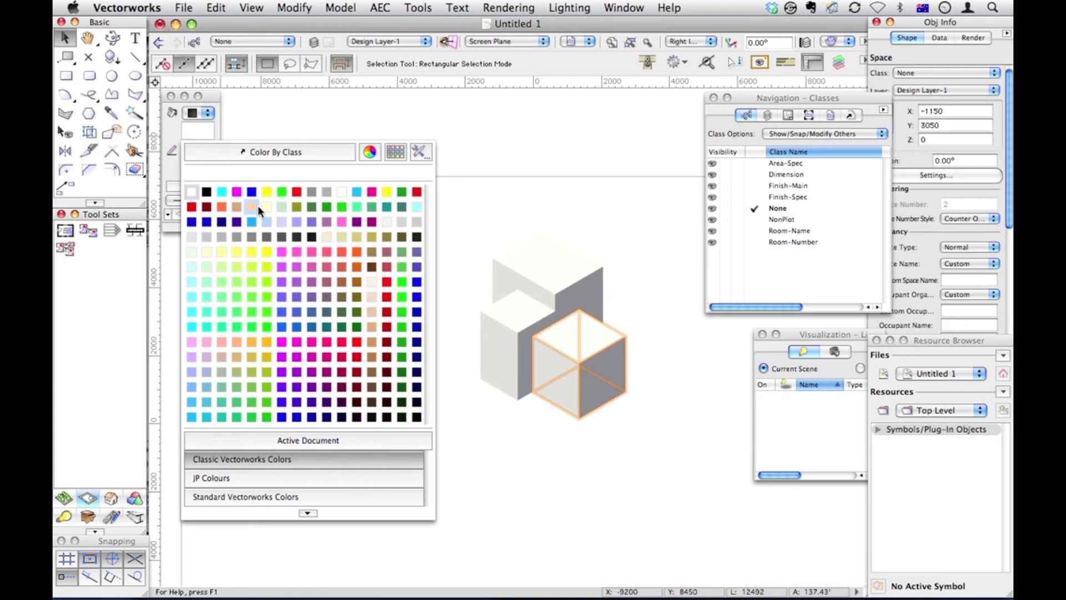
{"action": "left_click", "coordinate": [304, 223]}
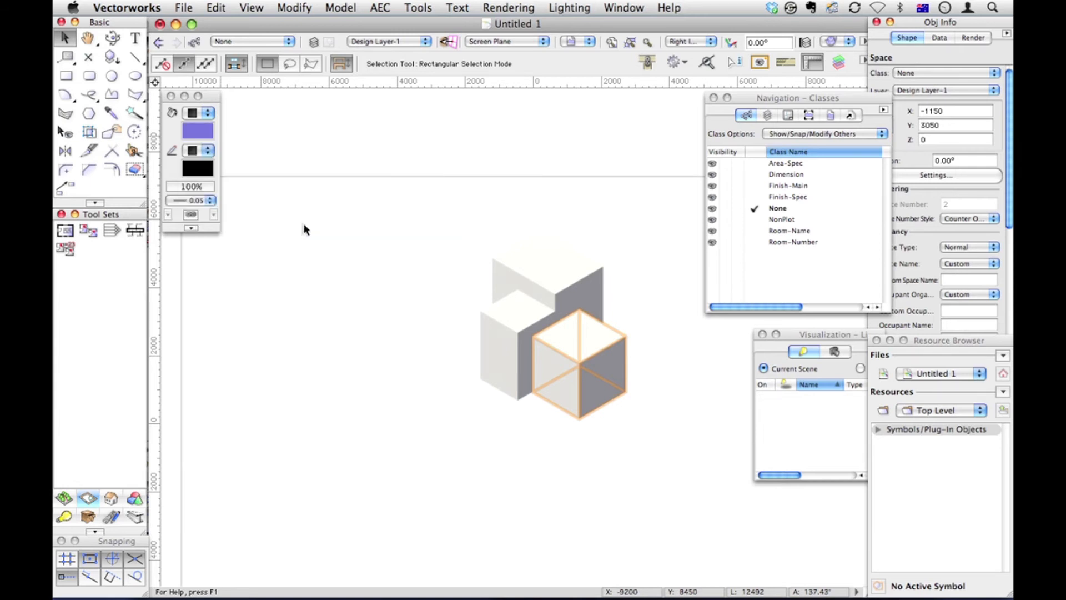
{"action": "left_click", "coordinate": [346, 237]}
{"action": "key", "text": "super+5"}
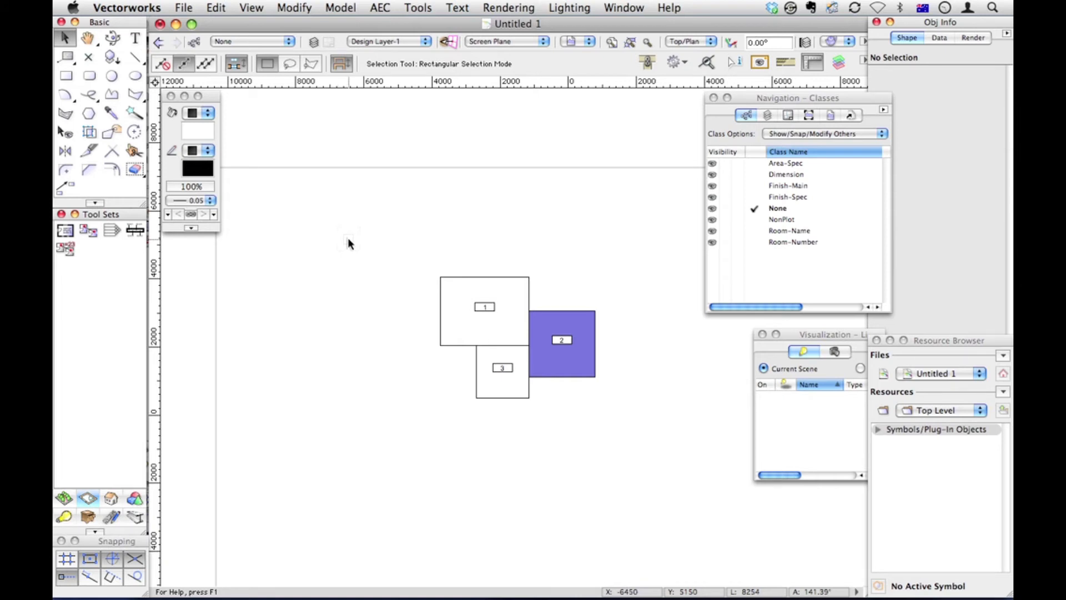
Return to Right Isometric view and set the purple-filled space's 3D Attributes fill color to pink in its Space Settings
{"action": "key", "text": "super+3"}
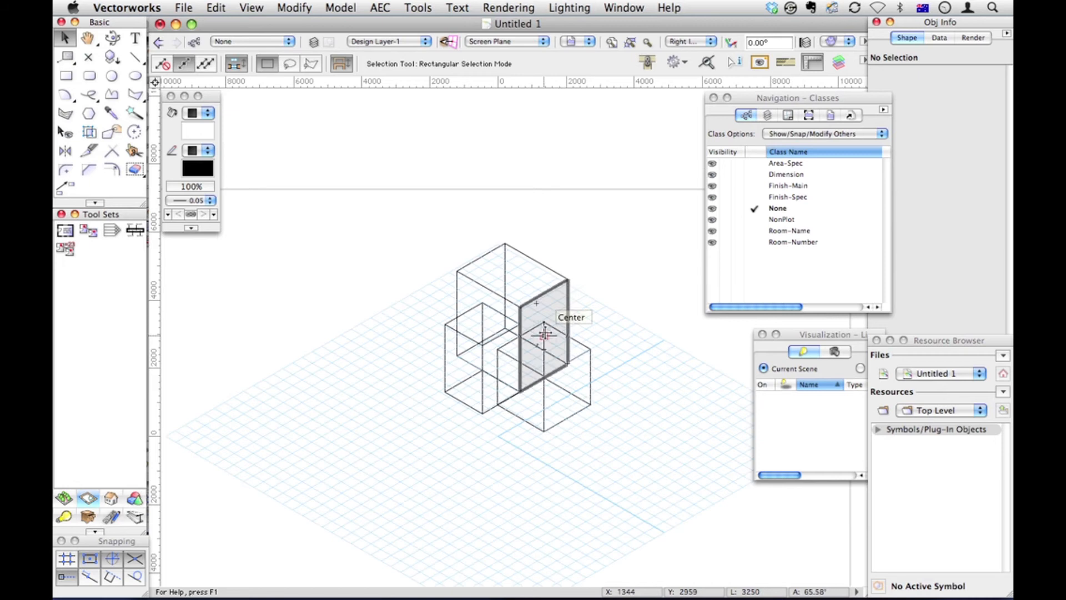
{"action": "left_click", "coordinate": [562, 415]}
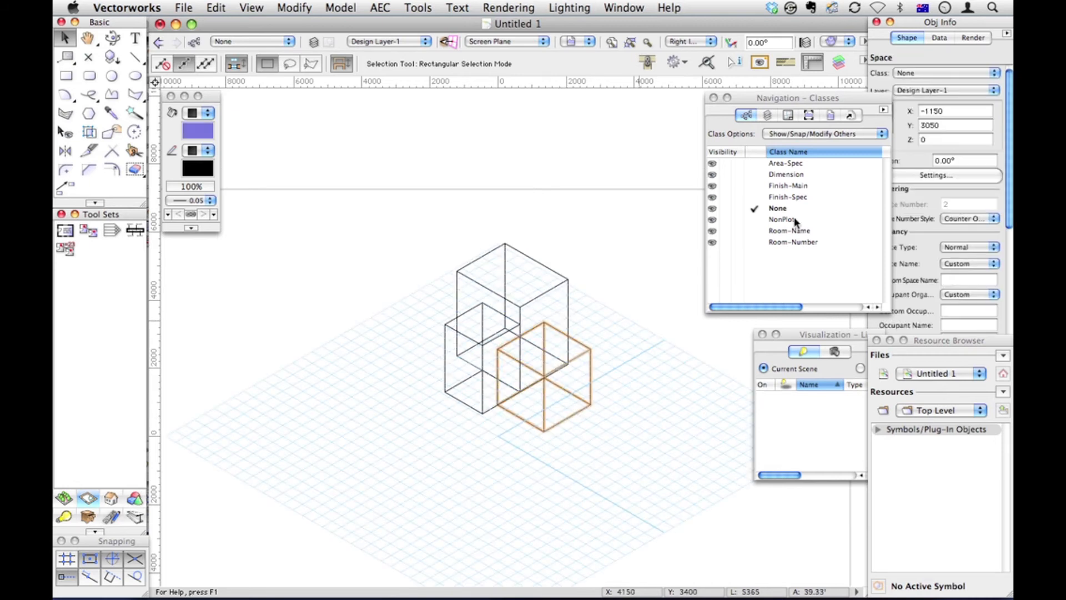
{"action": "left_click", "coordinate": [927, 177]}
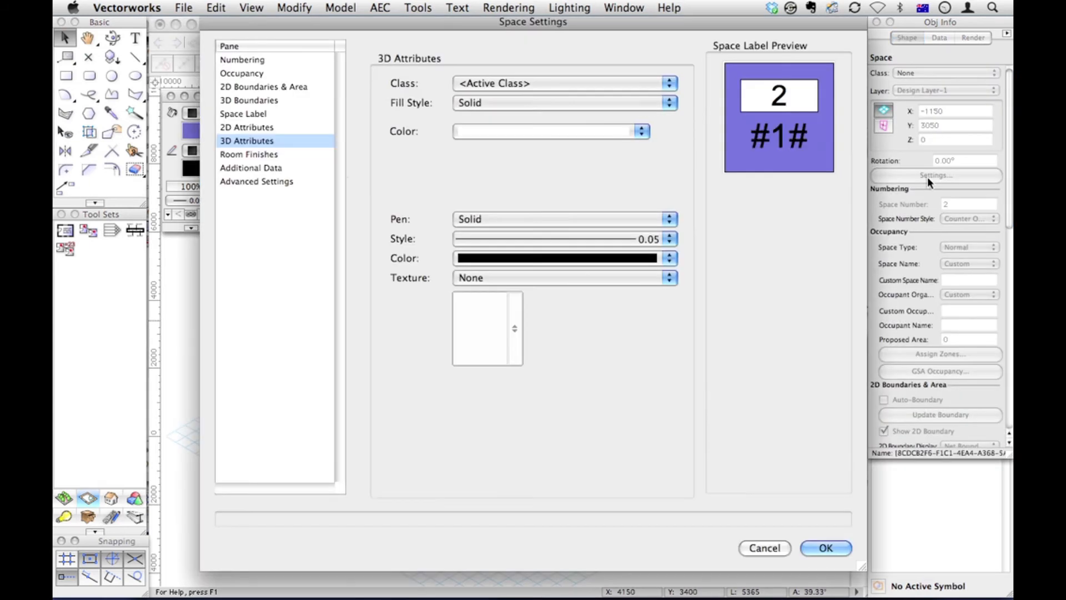
{"action": "left_click", "coordinate": [457, 132]}
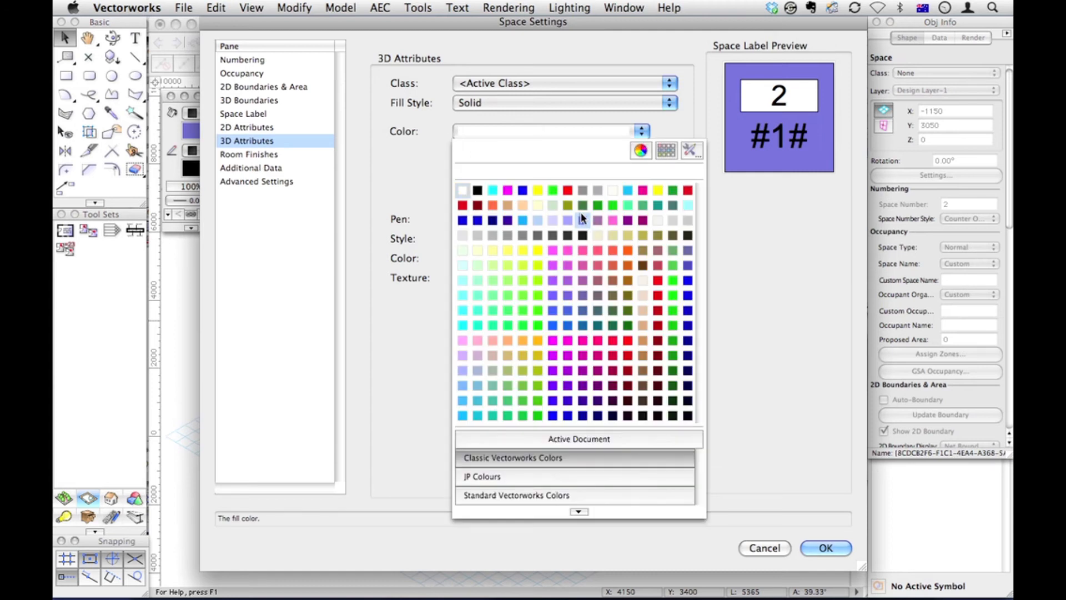
{"action": "left_click", "coordinate": [618, 225]}
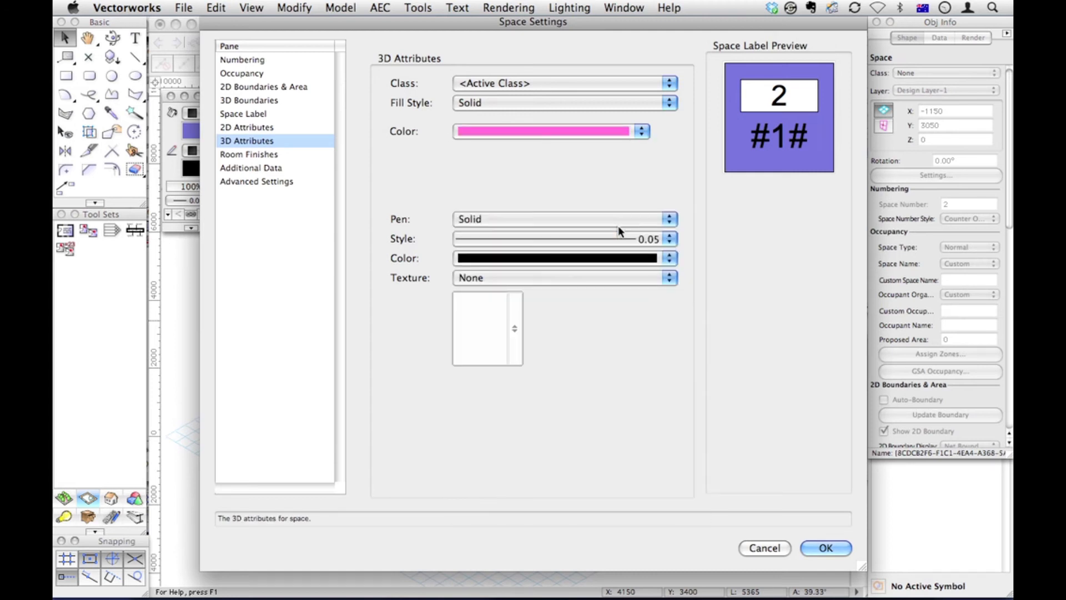
{"action": "key", "text": "Return"}
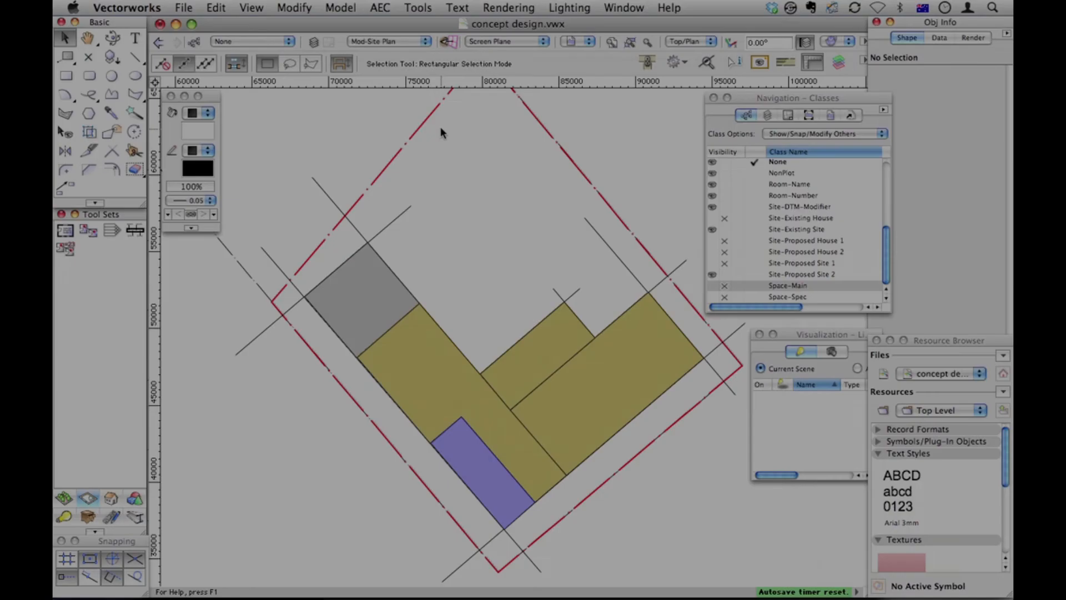
In the concept design plan, review the Create Objects from Polyline options for the small olive rectangle with Space as object type
{"action": "left_click", "coordinate": [363, 297]}
{"action": "left_click", "coordinate": [403, 364]}
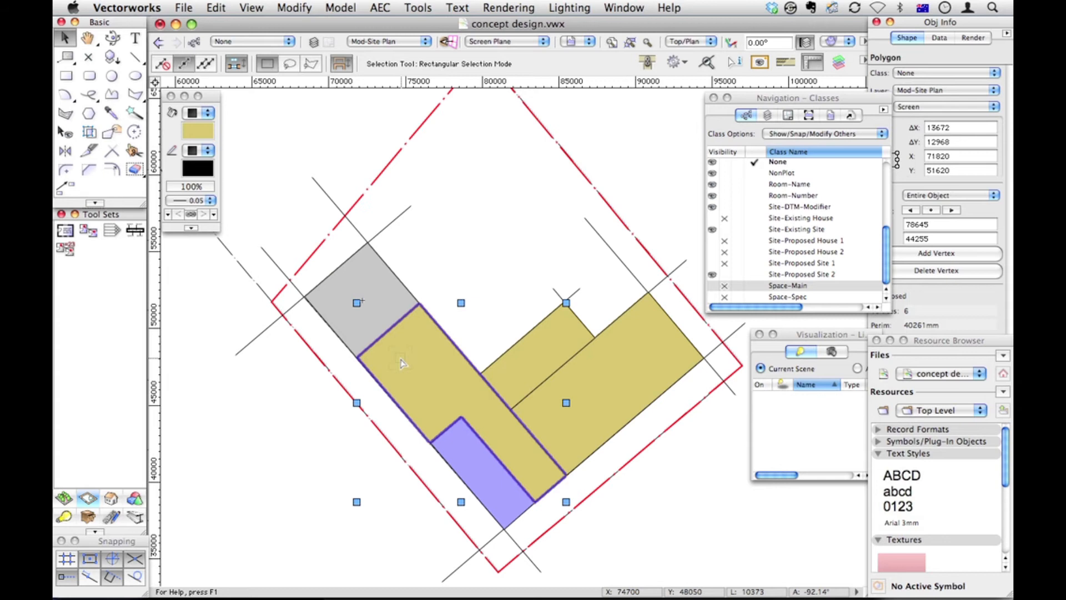
{"action": "left_click", "coordinate": [492, 363]}
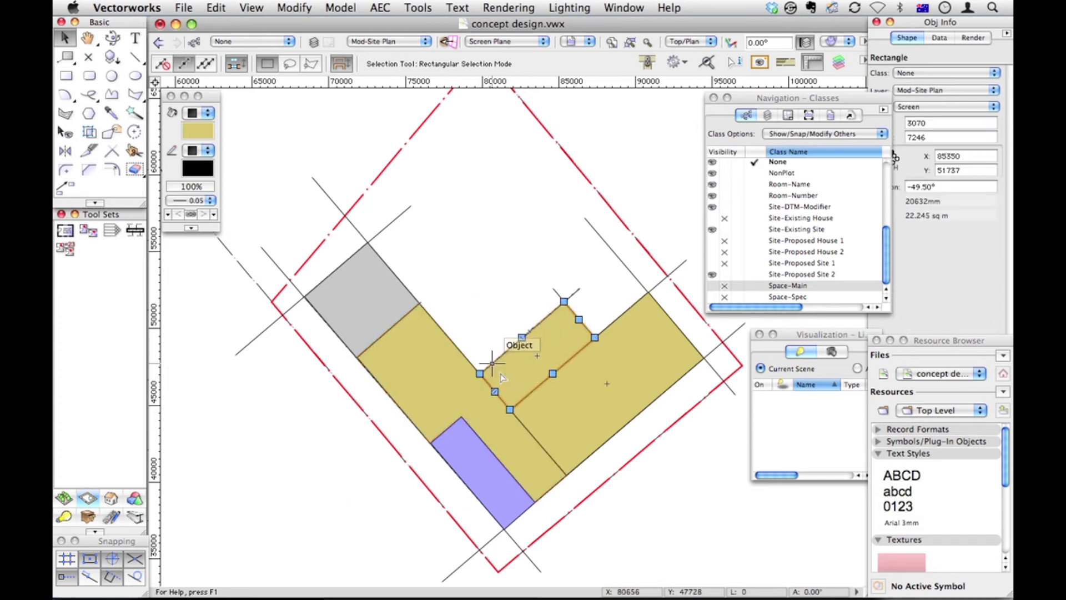
{"action": "right_click", "coordinate": [501, 377]}
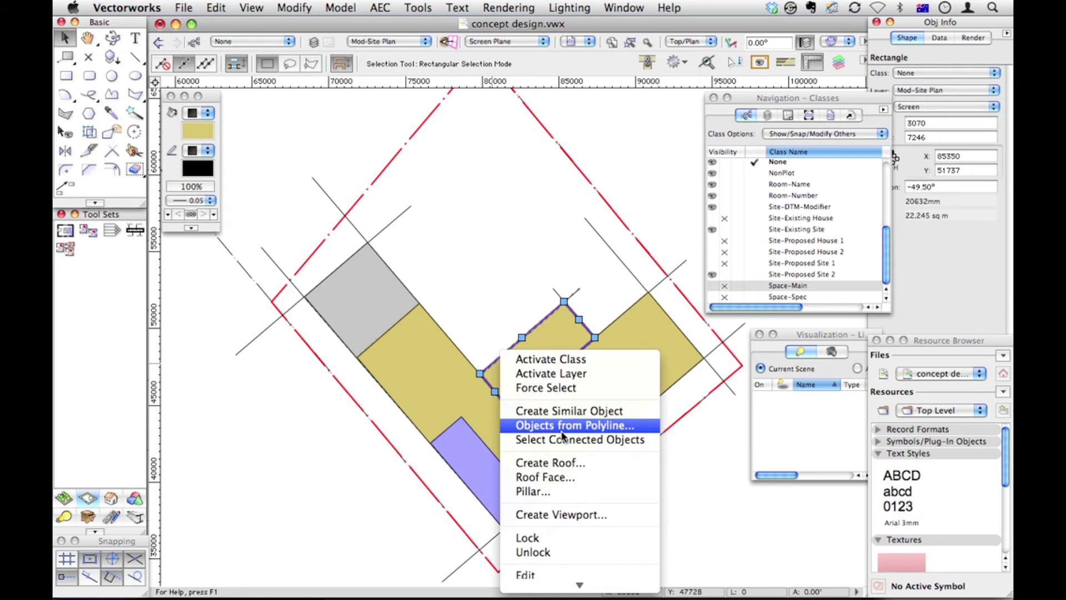
{"action": "left_click", "coordinate": [288, 8]}
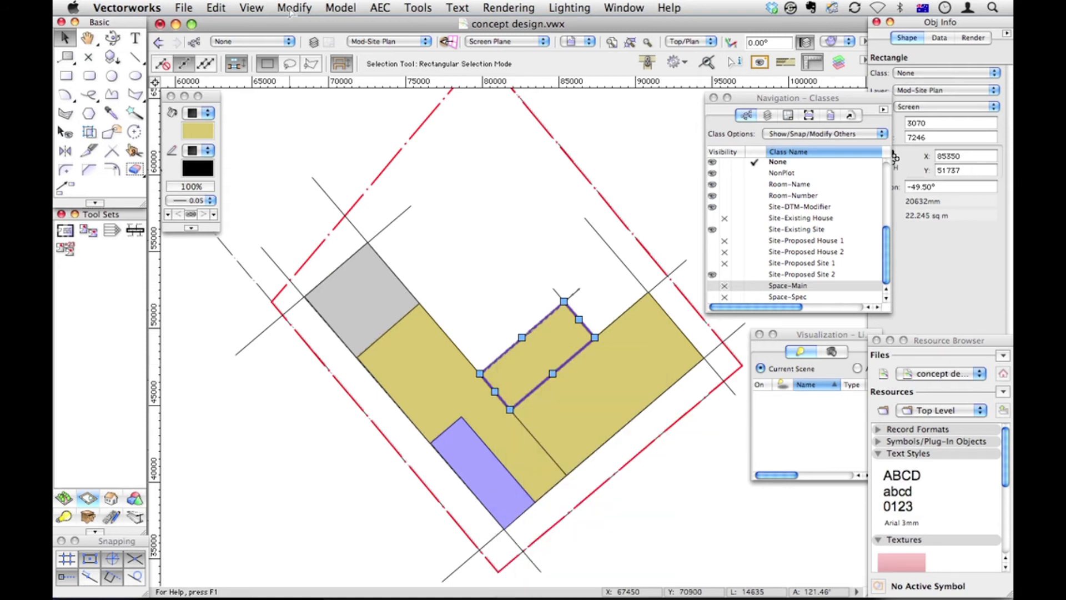
{"action": "left_click", "coordinate": [290, 8]}
{"action": "left_click", "coordinate": [329, 295]}
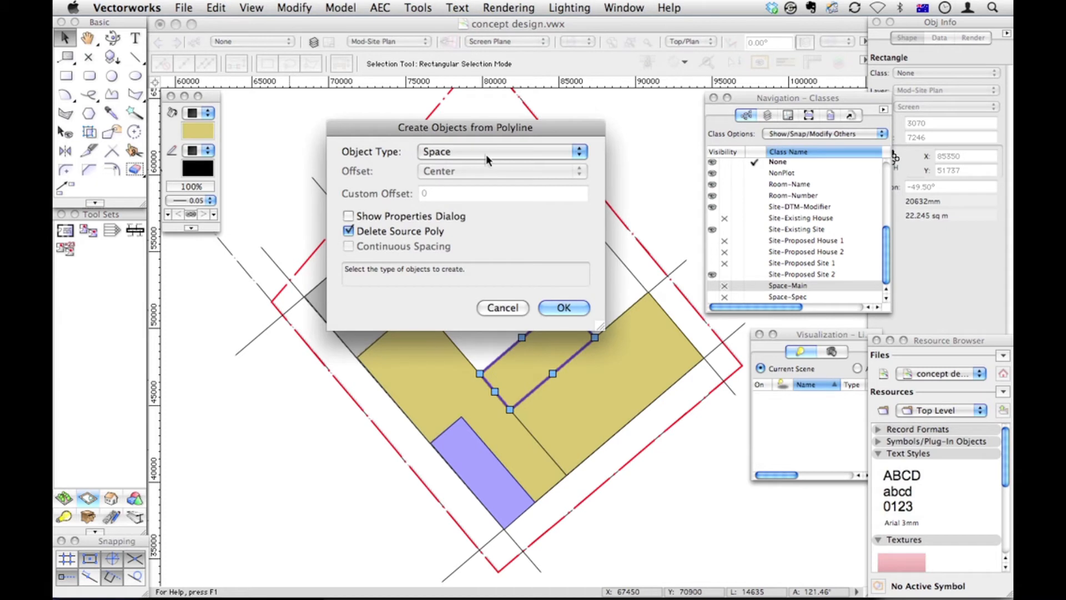
{"action": "left_click", "coordinate": [384, 215]}
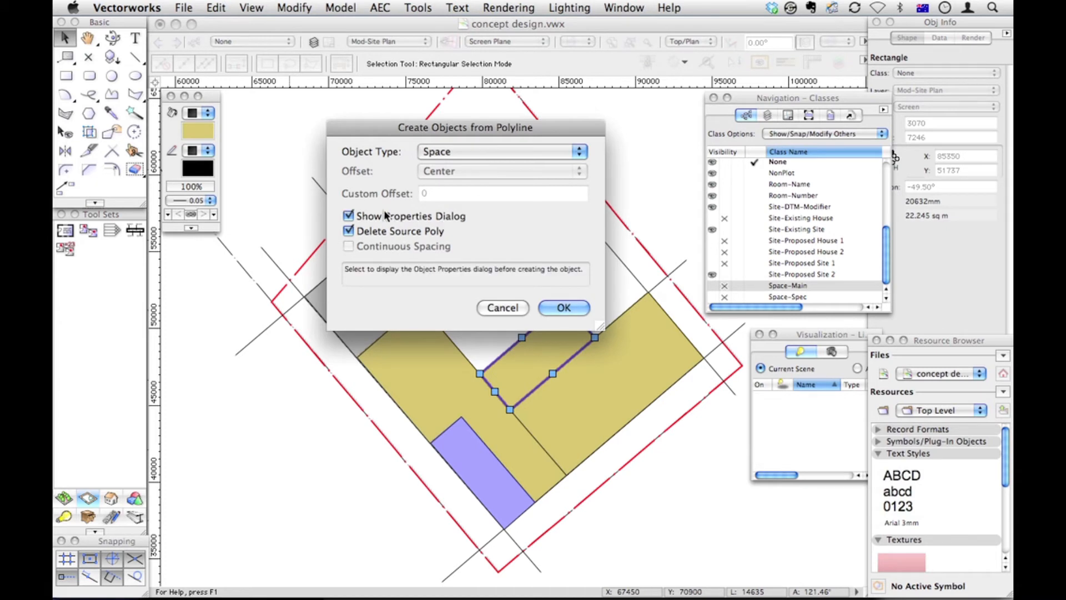
{"action": "left_click", "coordinate": [386, 218]}
{"action": "key", "text": "Return"}
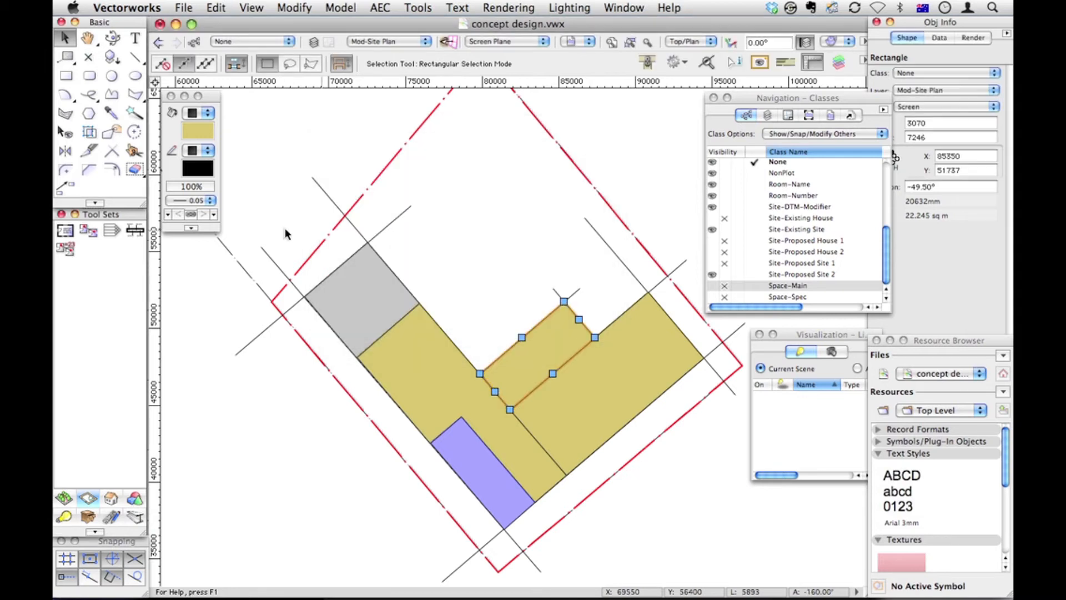
Set the Space tool's label class to Space-Spec in the Space Settings
{"action": "left_click", "coordinate": [65, 231]}
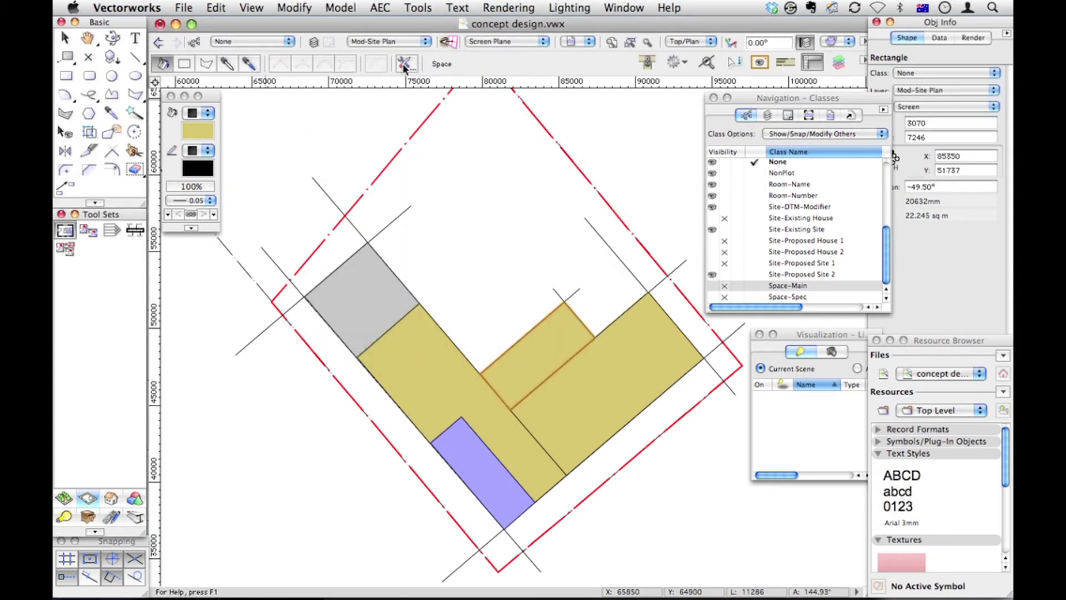
{"action": "left_click", "coordinate": [406, 63]}
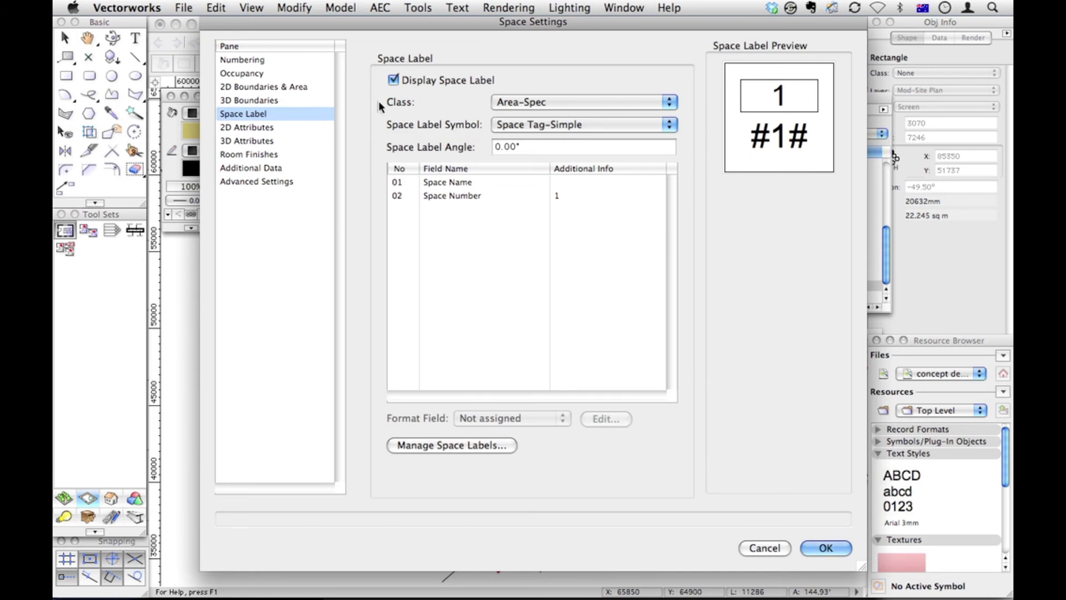
{"action": "left_click", "coordinate": [528, 102]}
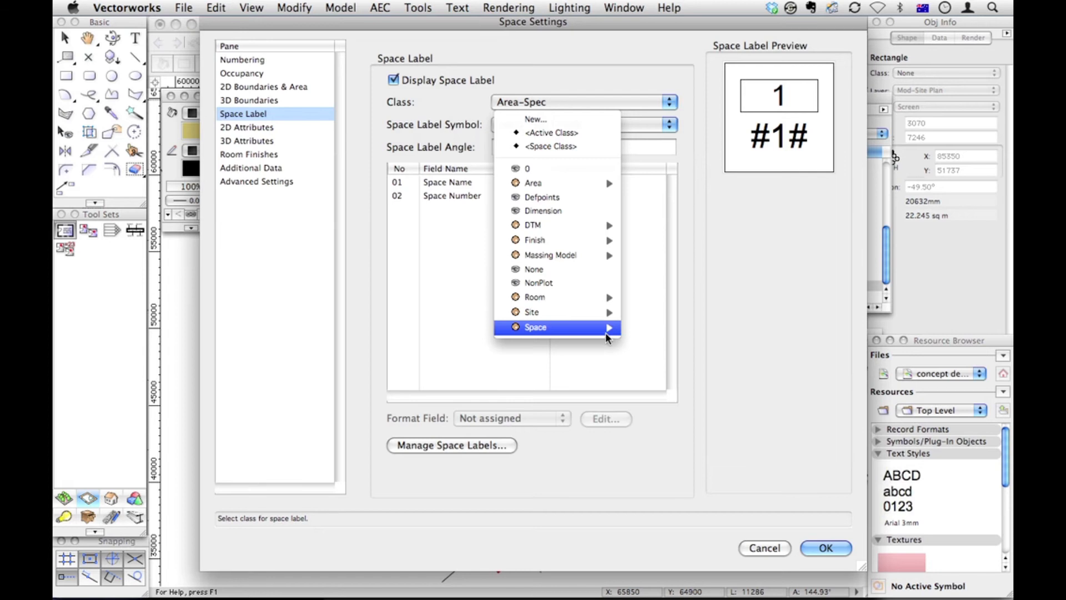
{"action": "mouse_move", "coordinate": [605, 328]}
{"action": "left_click", "coordinate": [640, 341]}
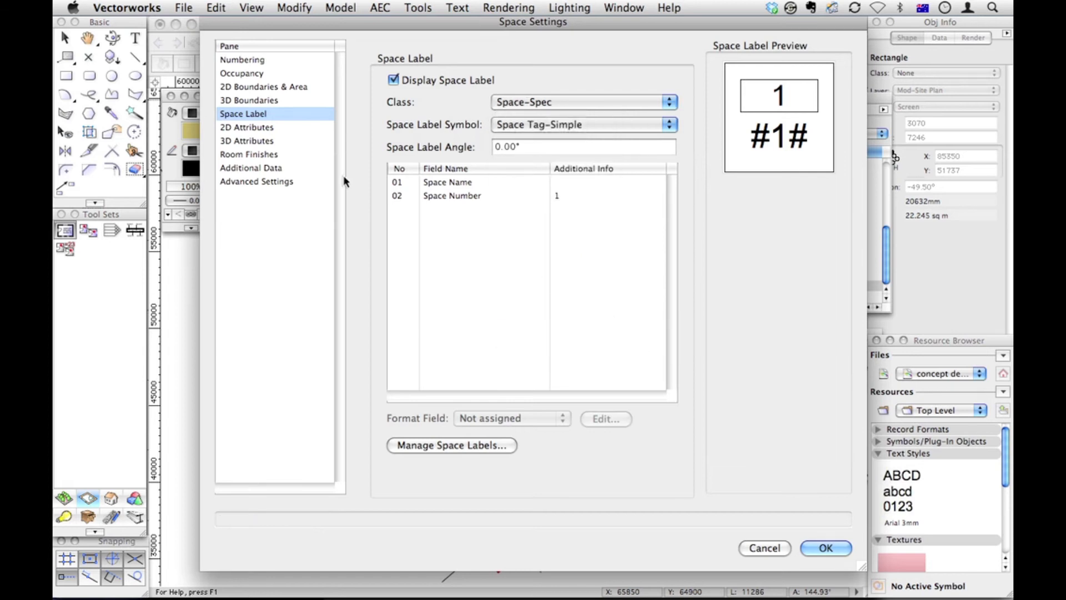
Review the 2D attribute, 3D attribute and numbering settings, accept the space settings and return to the Selection tool
{"action": "left_click", "coordinate": [244, 127]}
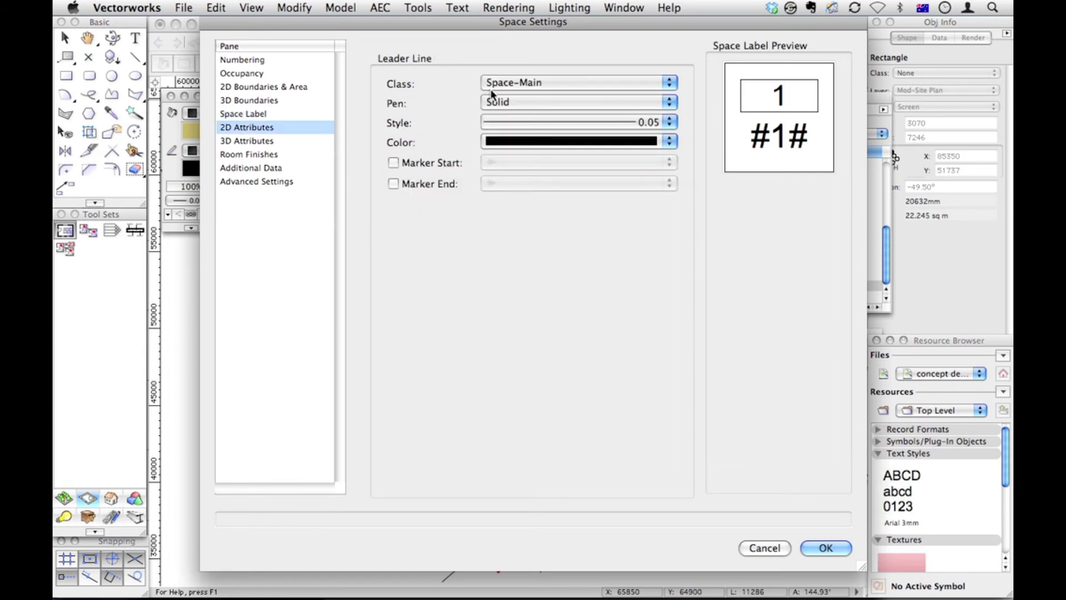
{"action": "left_click", "coordinate": [262, 141]}
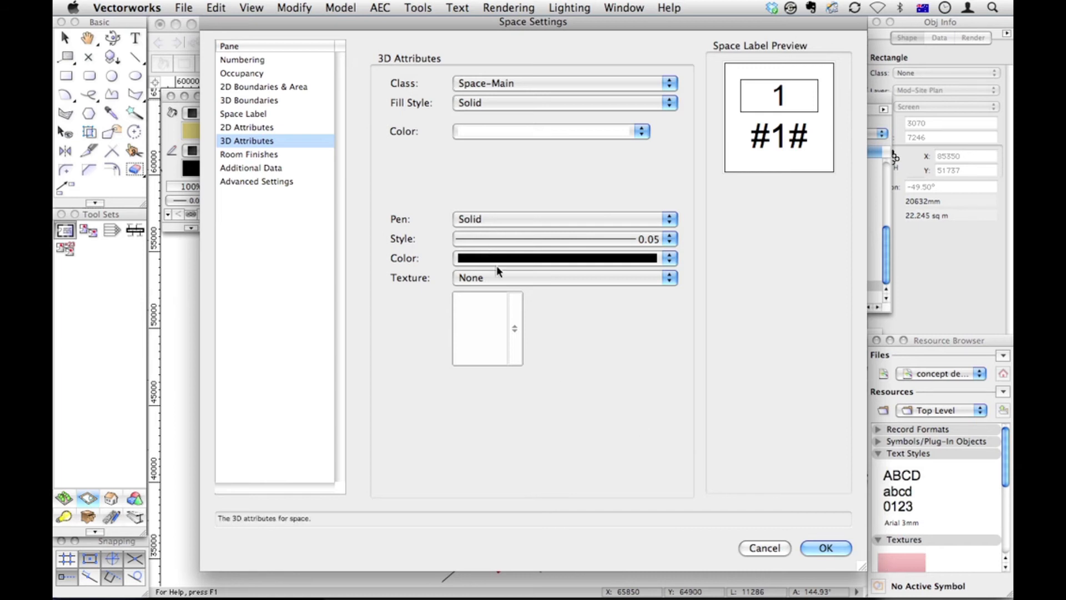
{"action": "left_click", "coordinate": [244, 72]}
{"action": "left_click", "coordinate": [242, 59]}
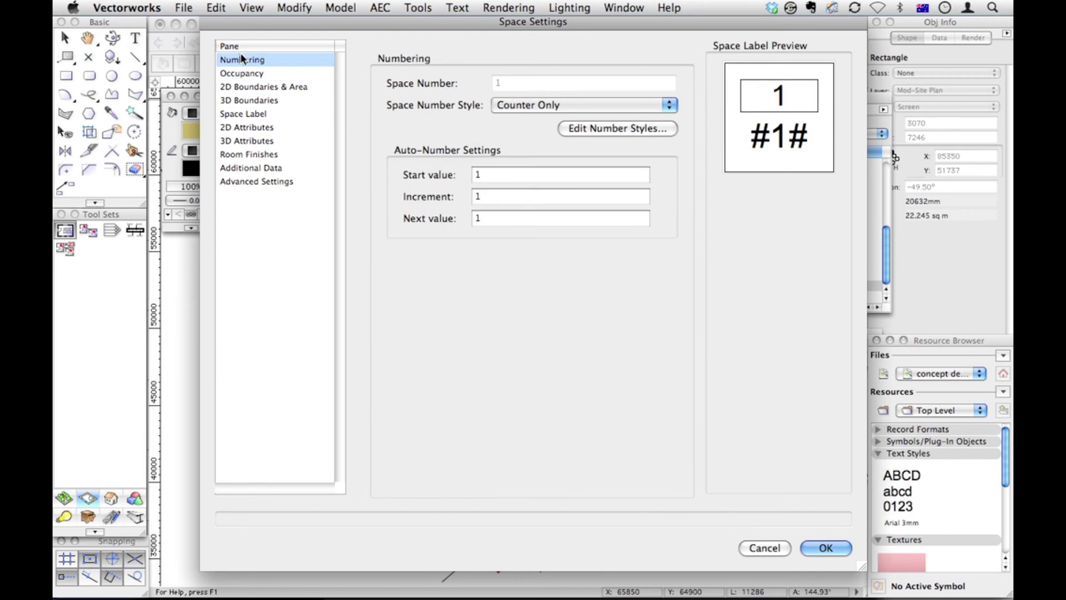
{"action": "left_click", "coordinate": [830, 546]}
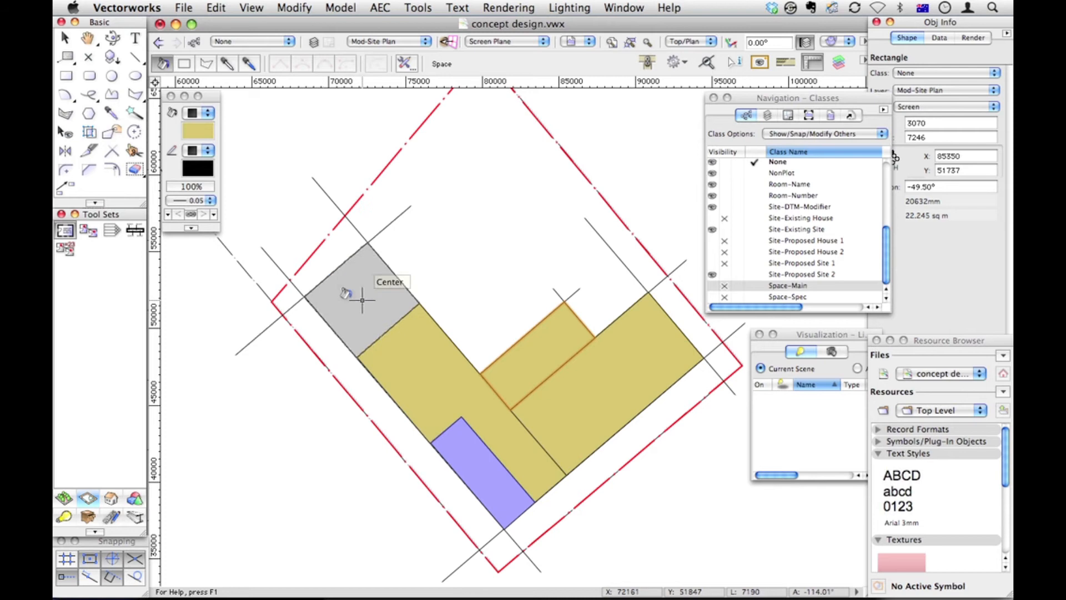
{"action": "left_click", "coordinate": [161, 65]}
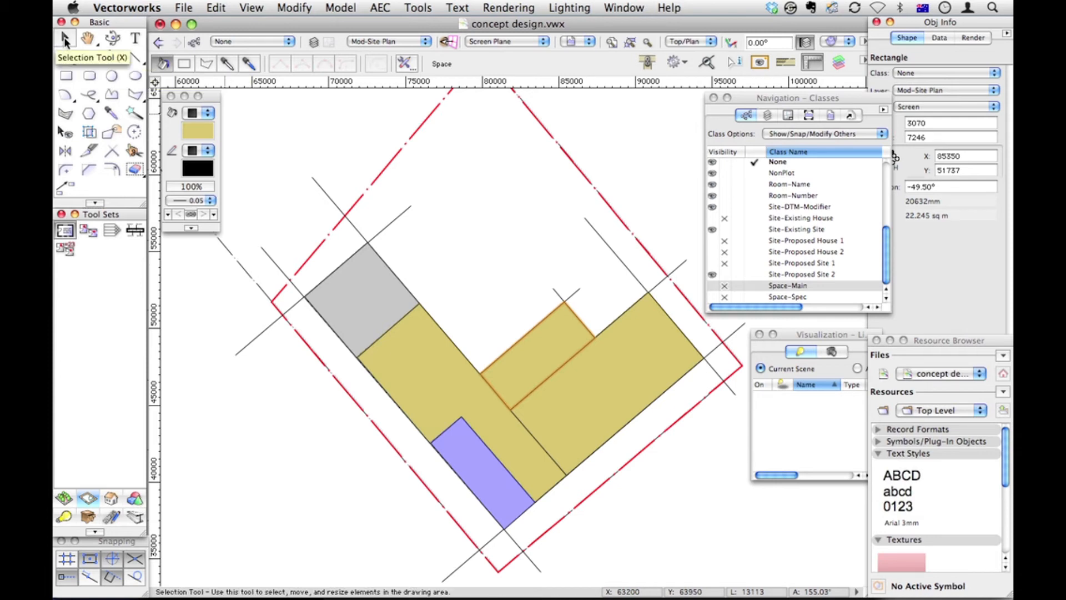
{"action": "left_click", "coordinate": [65, 40]}
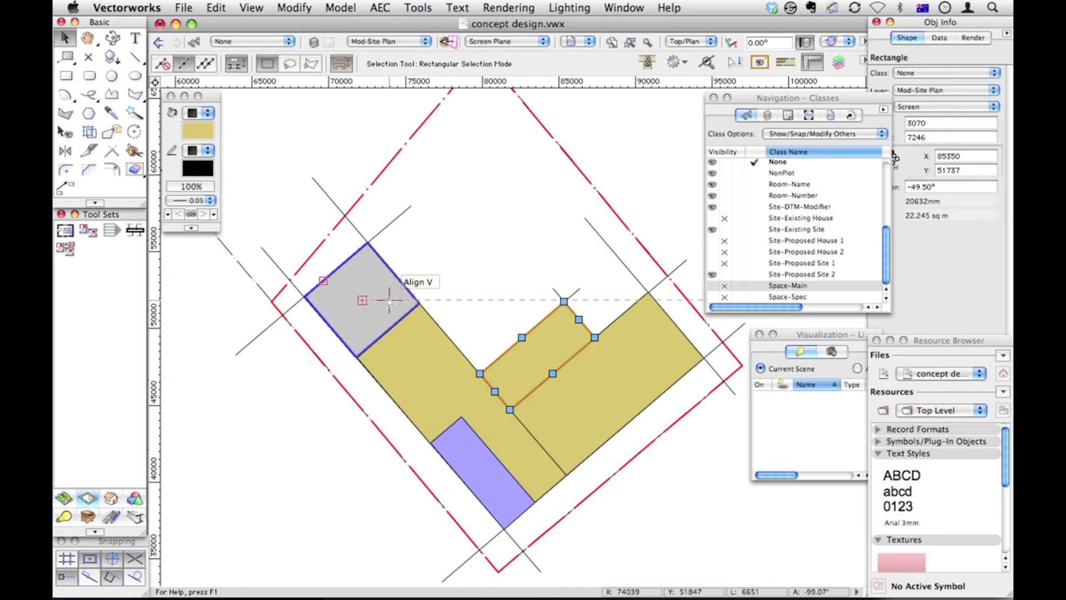
Convert the grey rectangle into a Space object, deleting the source polygon and leaving the properties dialog turned off
{"action": "left_click", "coordinate": [366, 276]}
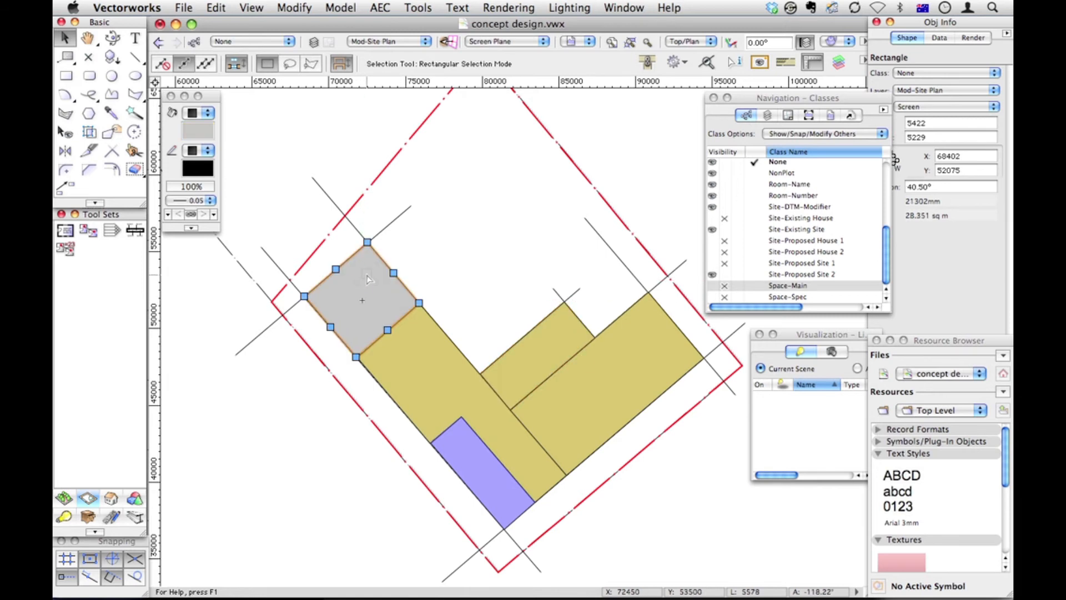
{"action": "right_click", "coordinate": [367, 278]}
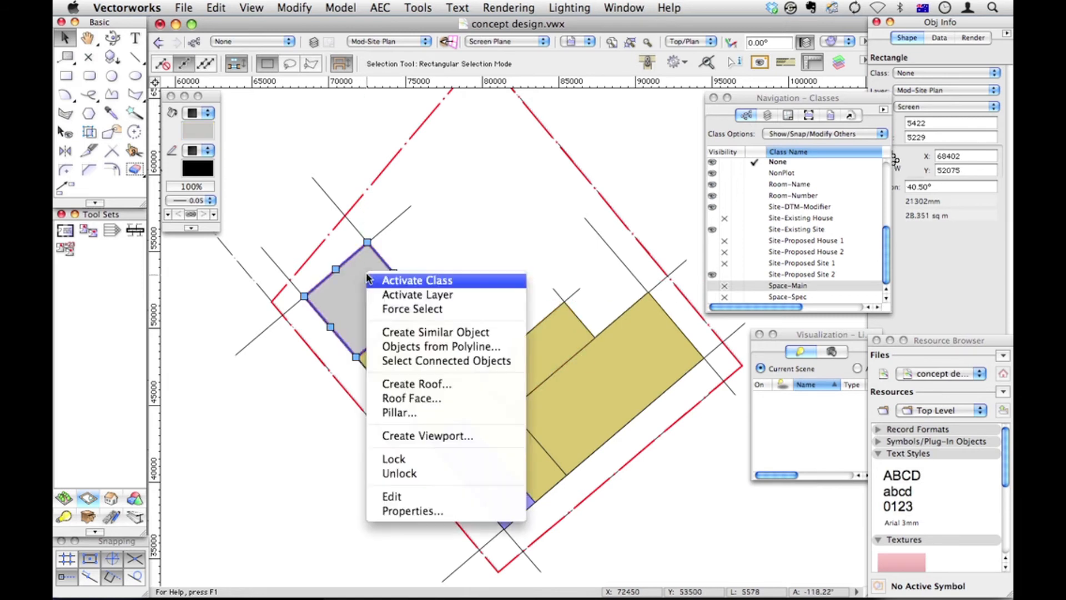
{"action": "left_click", "coordinate": [398, 348]}
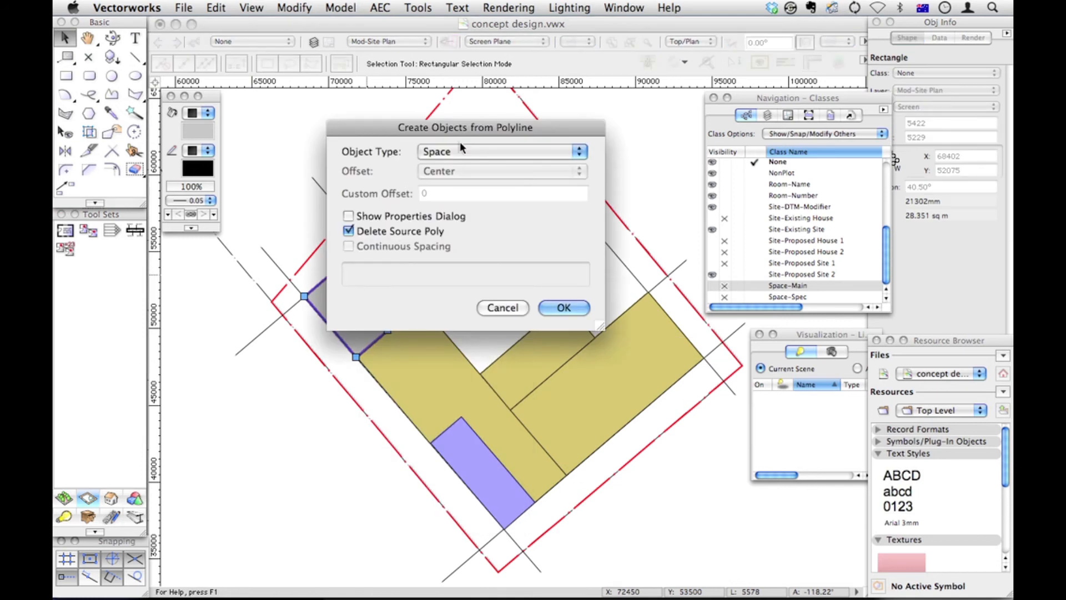
{"action": "left_click", "coordinate": [563, 307]}
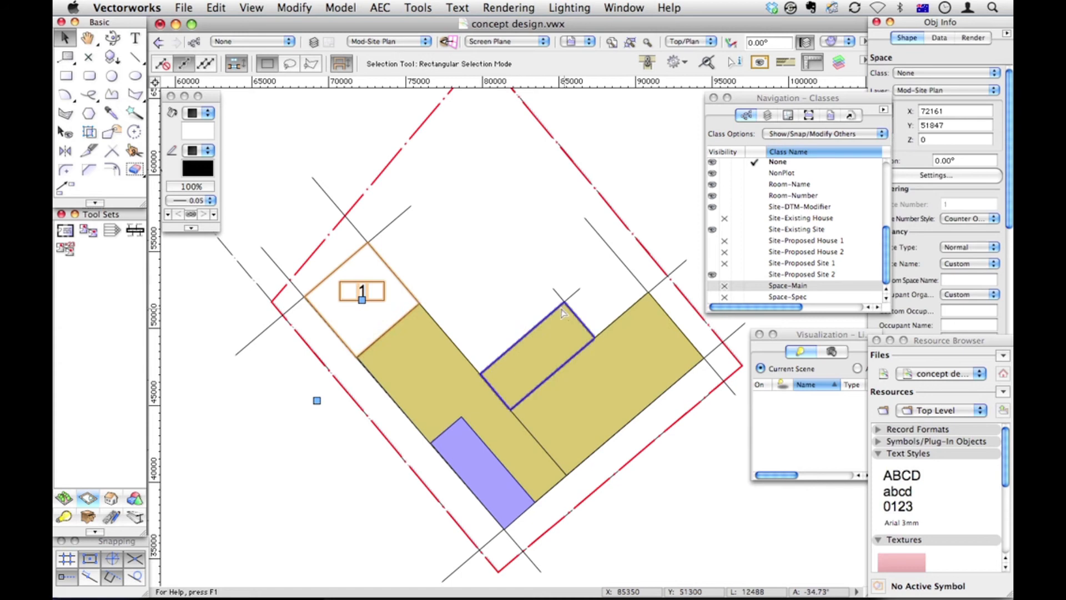
Create a Space from the L-shaped olive polygon, with Show Properties Dialog and Delete Source Poly enabled
{"action": "left_click", "coordinate": [402, 357]}
{"action": "right_click", "coordinate": [402, 358]}
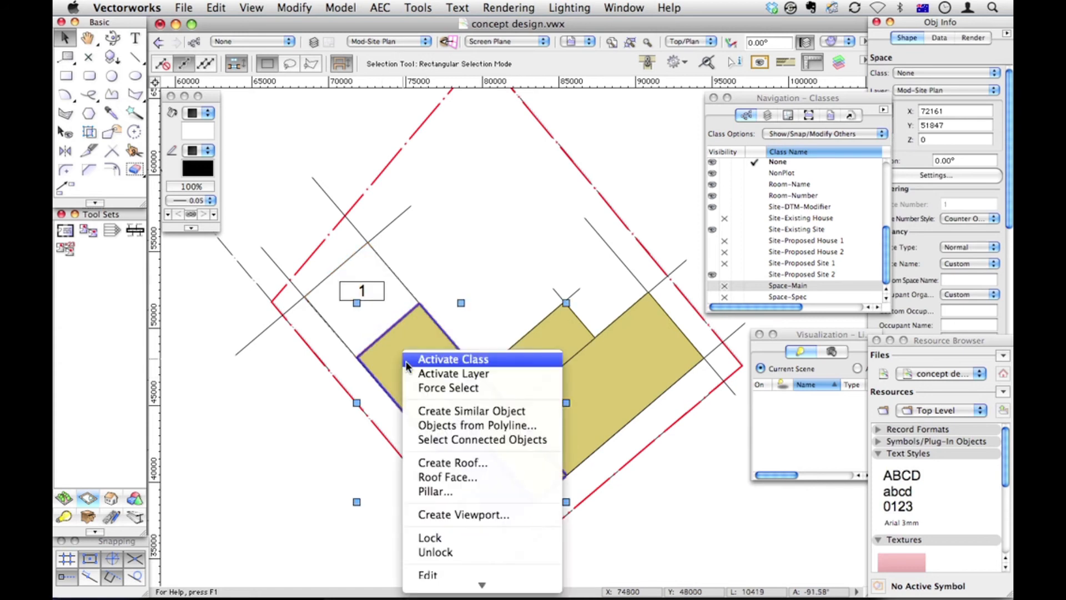
{"action": "left_click", "coordinate": [447, 427]}
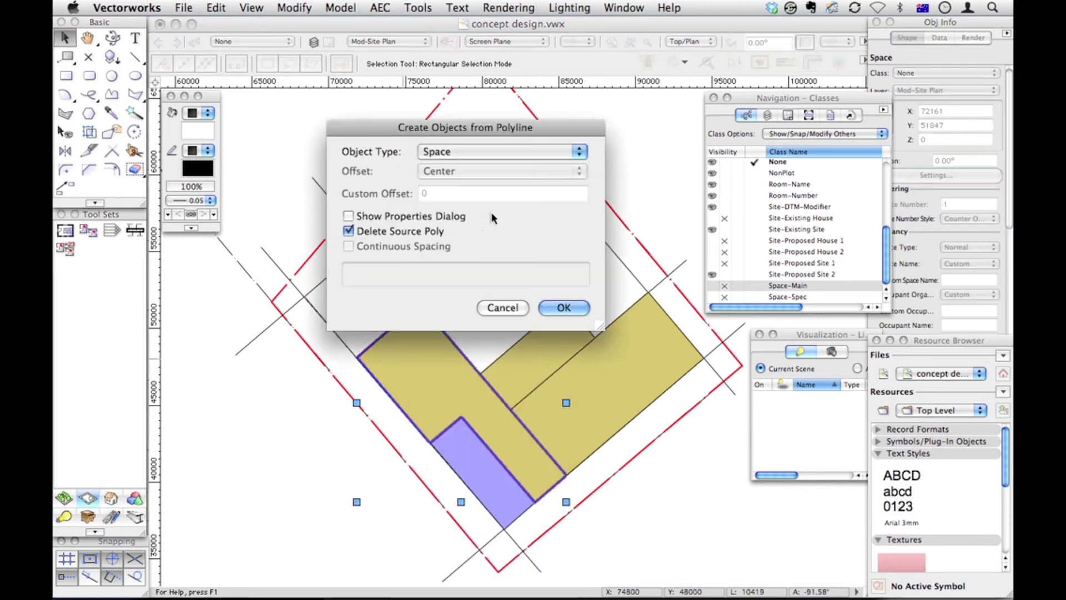
{"action": "left_click", "coordinate": [436, 219]}
{"action": "left_click", "coordinate": [586, 308]}
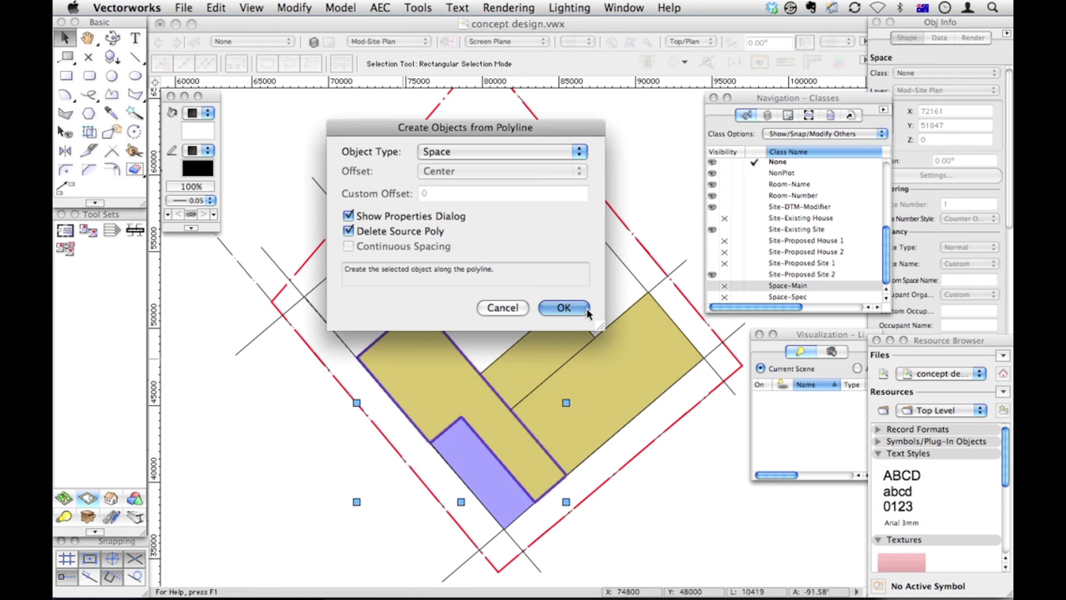
Set the auto-number next value to 2 in the L-shaped space's settings and accept its object properties
{"action": "left_click", "coordinate": [506, 63]}
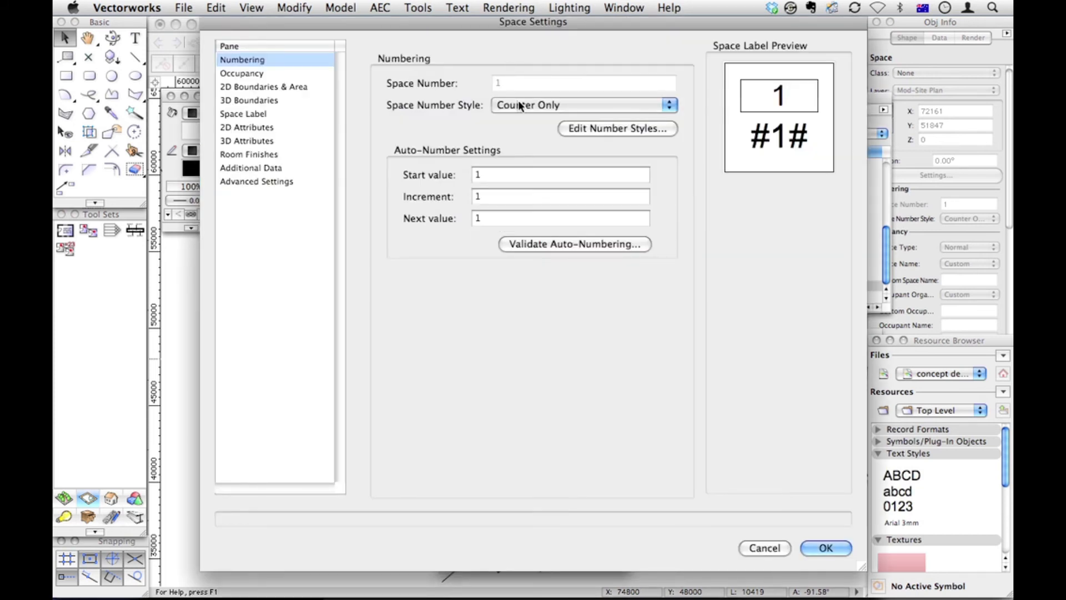
{"action": "double_click", "coordinate": [481, 218]}
{"action": "type", "text": "2"}
{"action": "key", "text": "Return"}
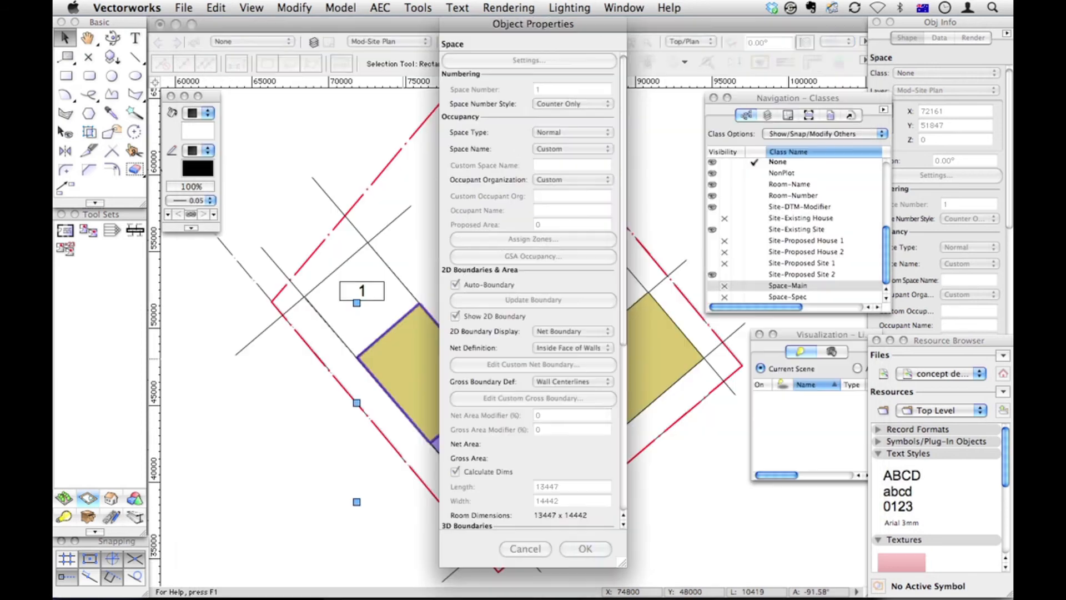
{"action": "left_click", "coordinate": [587, 548]}
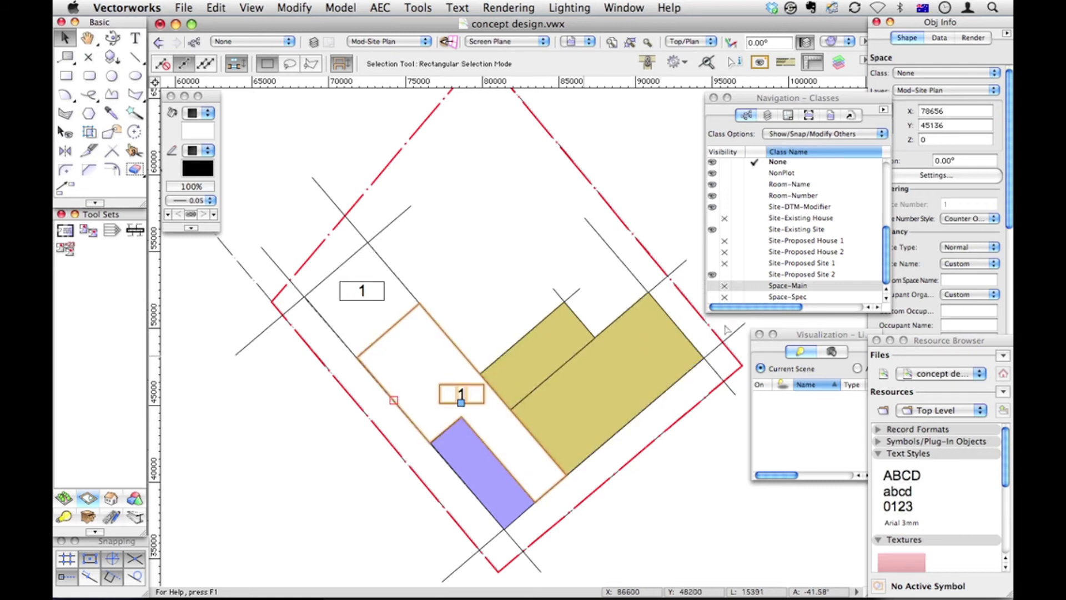
Switch the L-shaped space's number style to Manual and set its space number to 2
{"action": "left_click", "coordinate": [919, 227]}
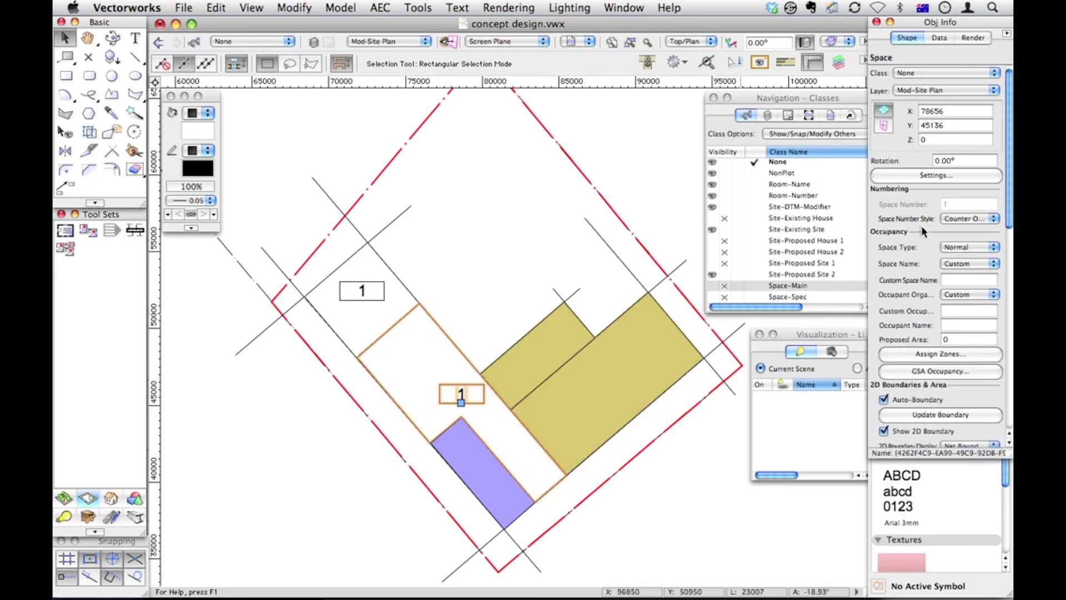
{"action": "left_click", "coordinate": [957, 216]}
{"action": "left_click", "coordinate": [963, 209]}
{"action": "double_click", "coordinate": [962, 206]}
{"action": "type", "text": "2"}
{"action": "key", "text": "Return"}
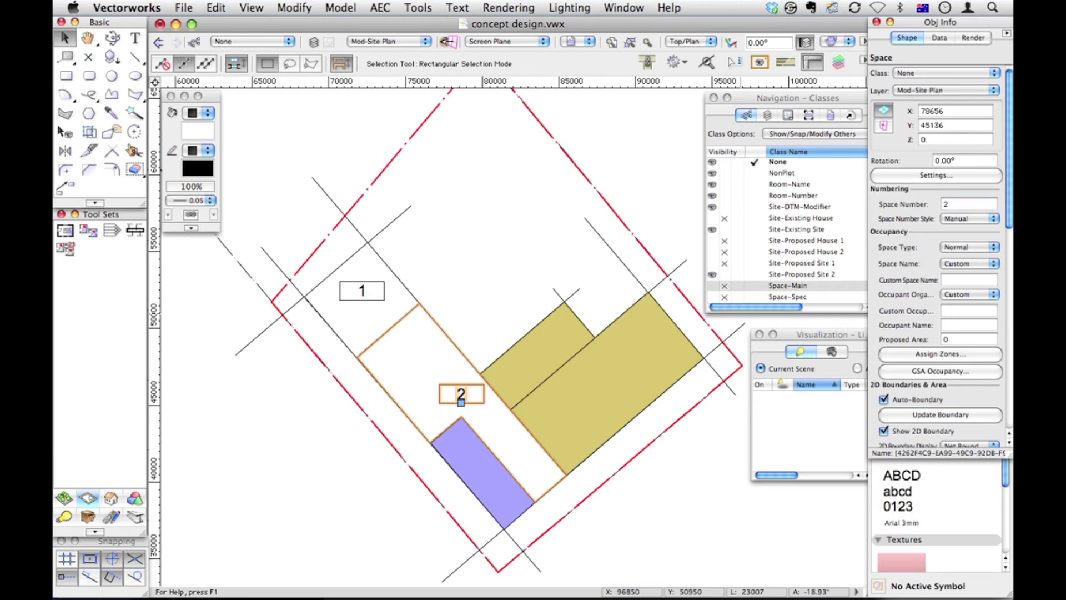
Convert the purple rectangle into a Space using Objects from Polyline, with Show Properties Dialog turned off
{"action": "left_click", "coordinate": [465, 457]}
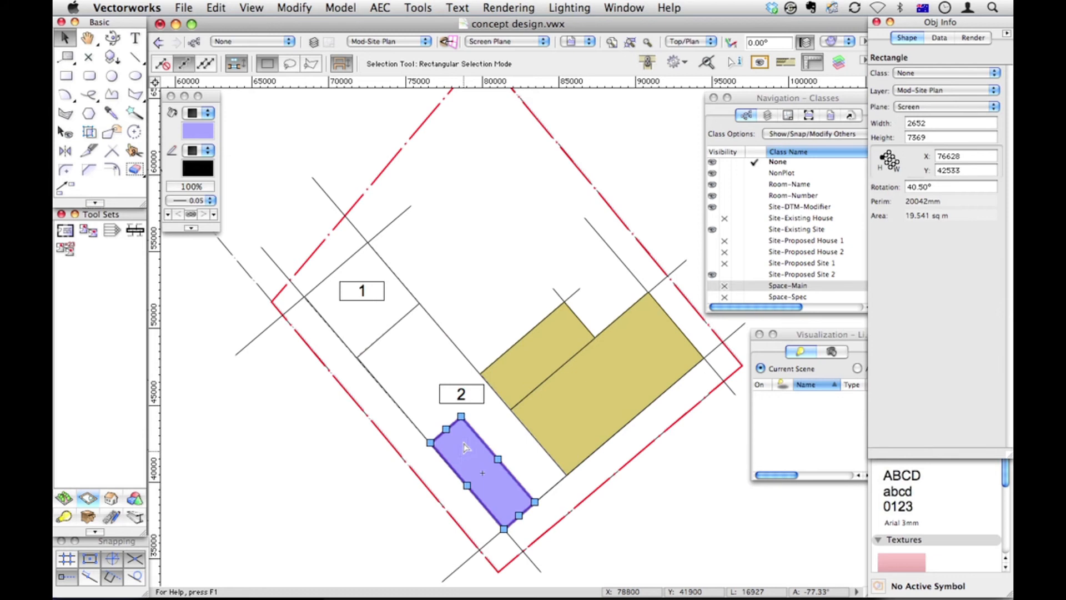
{"action": "left_click", "coordinate": [294, 8]}
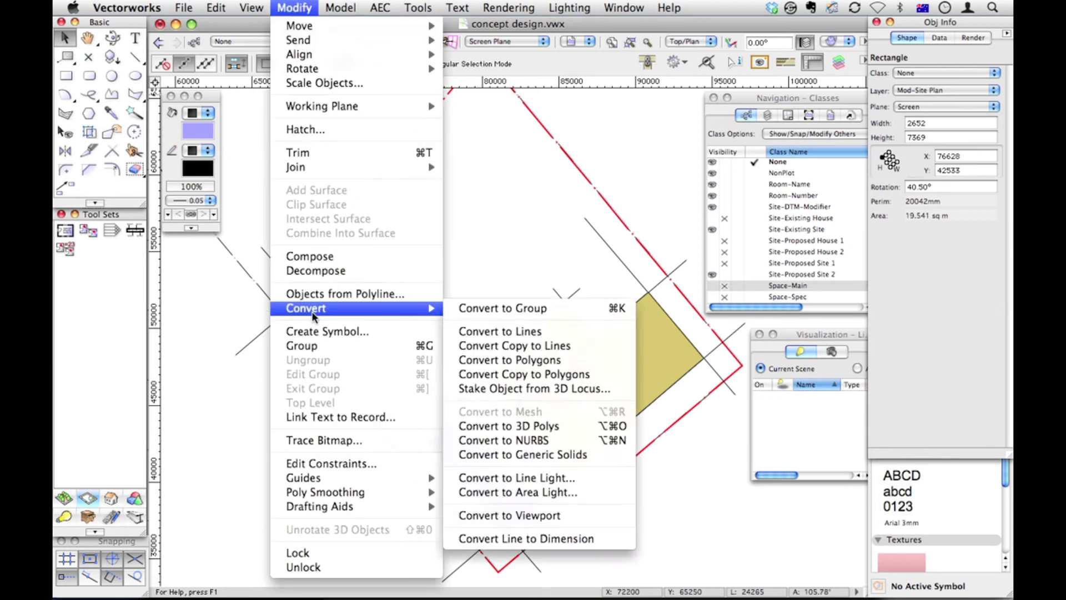
{"action": "left_click", "coordinate": [317, 295]}
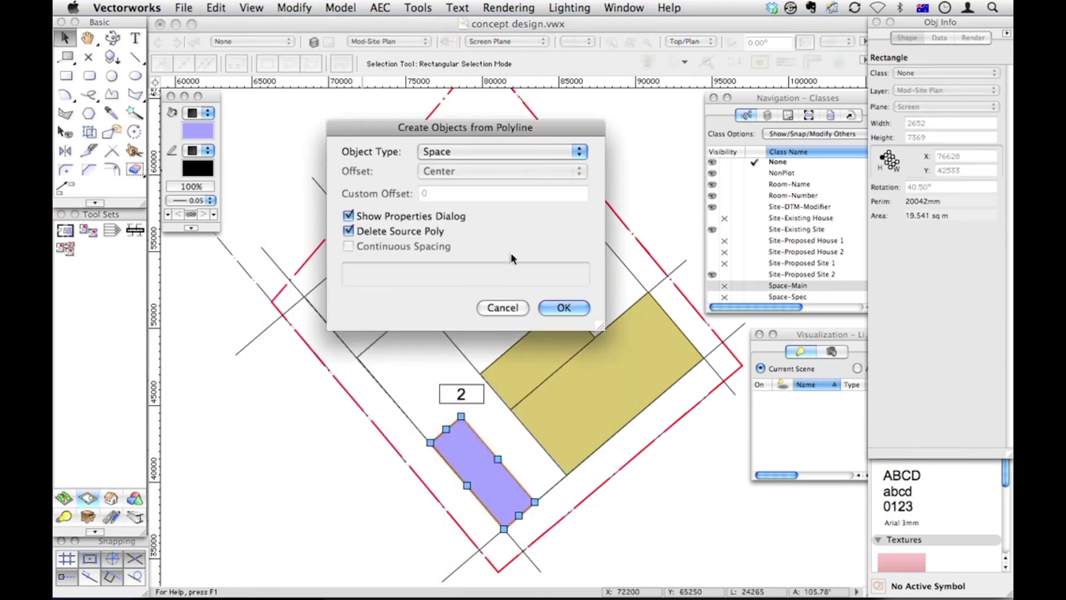
{"action": "left_click", "coordinate": [414, 215]}
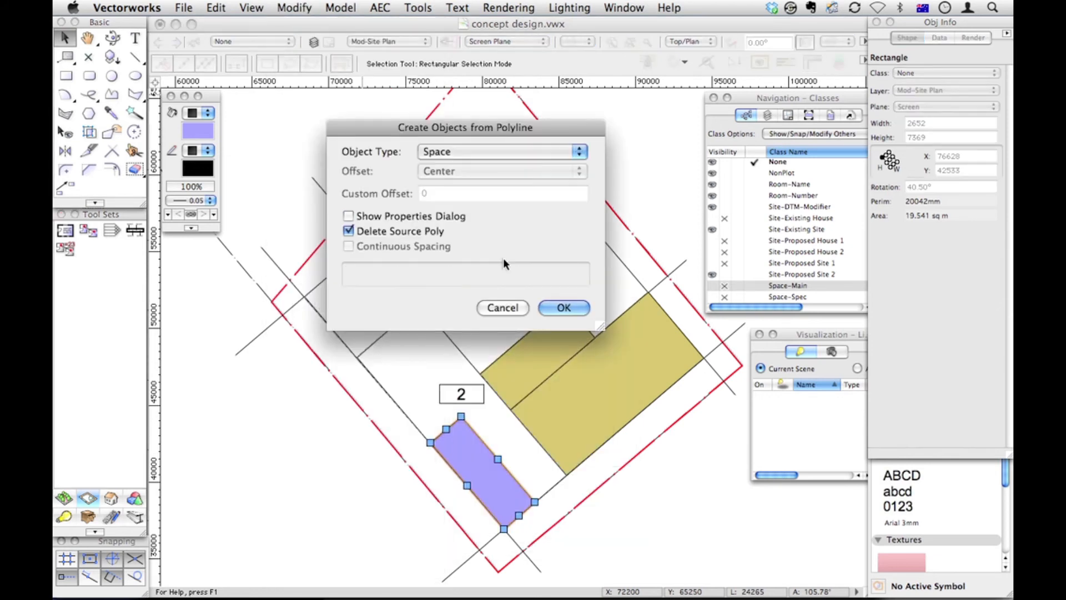
{"action": "left_click", "coordinate": [554, 308]}
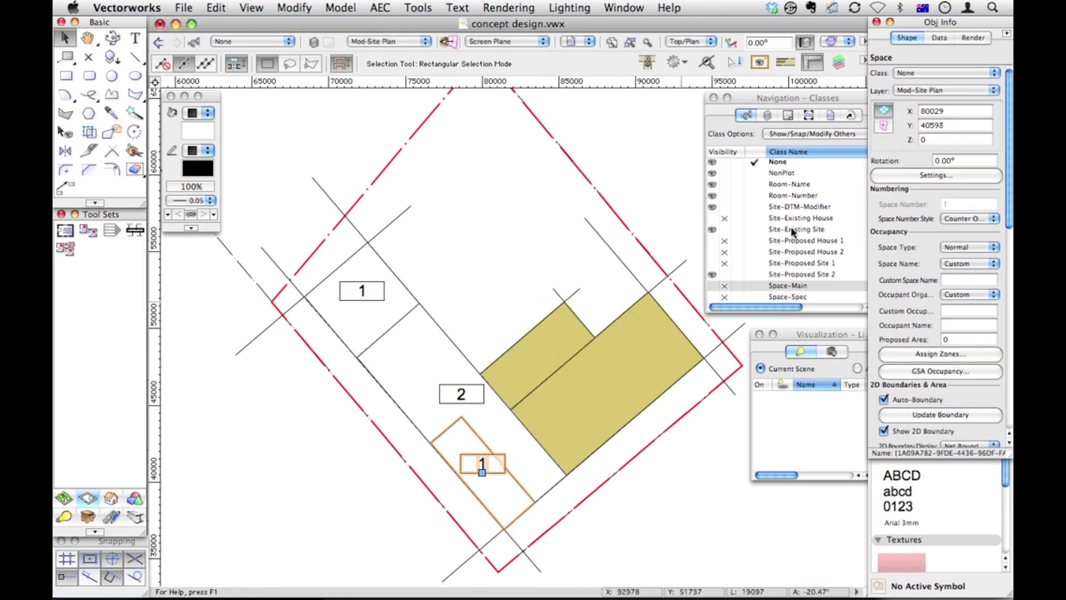
Set the former purple rectangle's space number style to Manual and its space number to 3
{"action": "left_click", "coordinate": [980, 220]}
{"action": "left_click", "coordinate": [980, 207]}
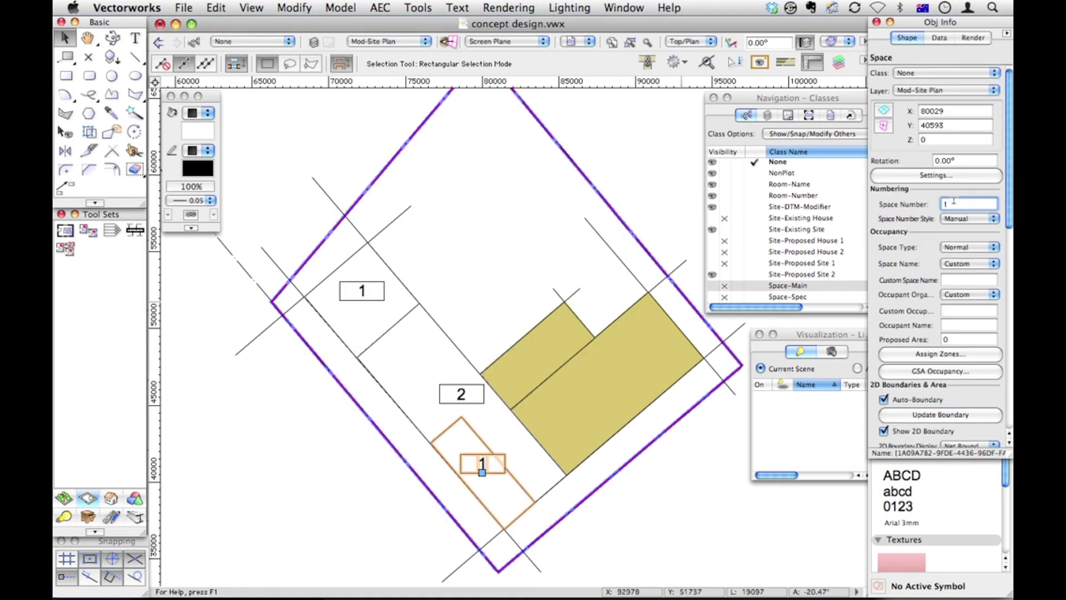
{"action": "double_click", "coordinate": [957, 204]}
{"action": "type", "text": "3"}
{"action": "key", "text": "Return"}
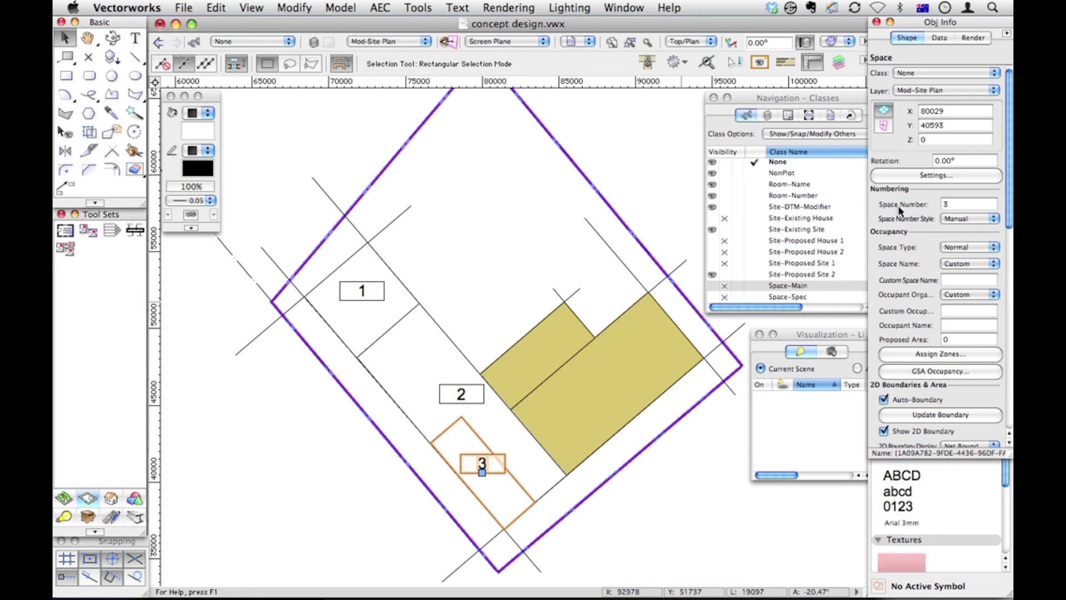
Review space 3's boundary properties, send the space to the site model surface, and check its Z value
{"action": "left_click_drag", "start_coordinate": [1009, 204], "coordinate": [1009, 271]}
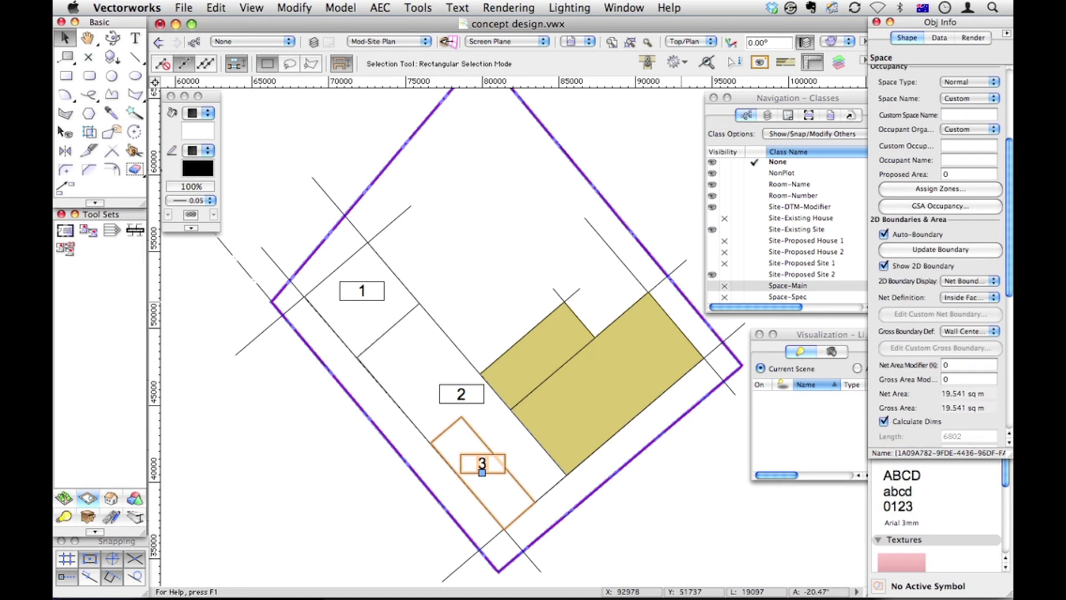
{"action": "left_click_drag", "start_coordinate": [1009, 328], "coordinate": [979, 350]}
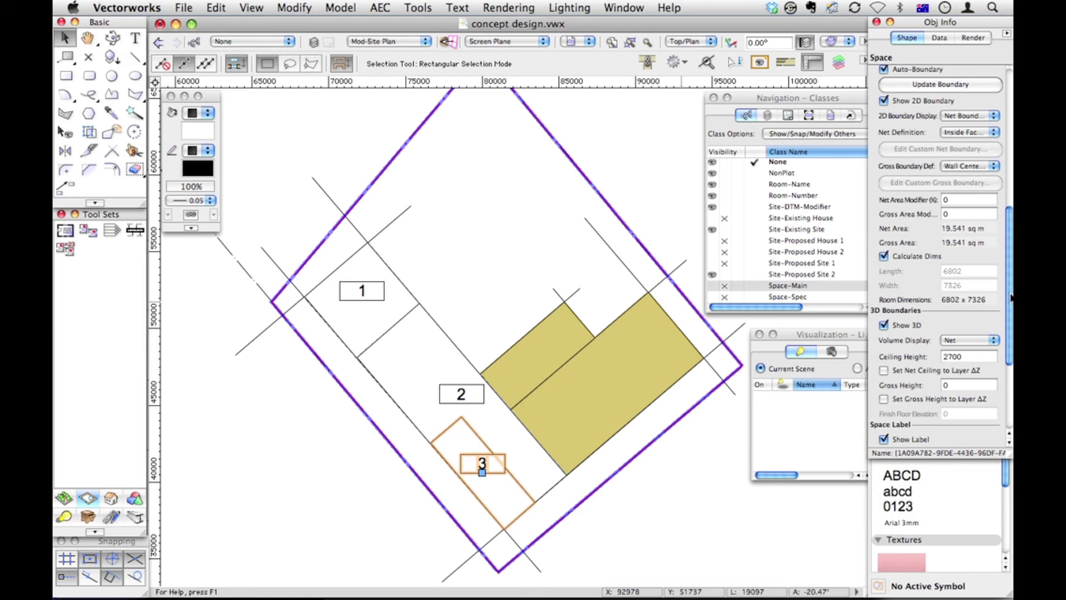
{"action": "left_click_drag", "start_coordinate": [1010, 298], "coordinate": [1009, 161]}
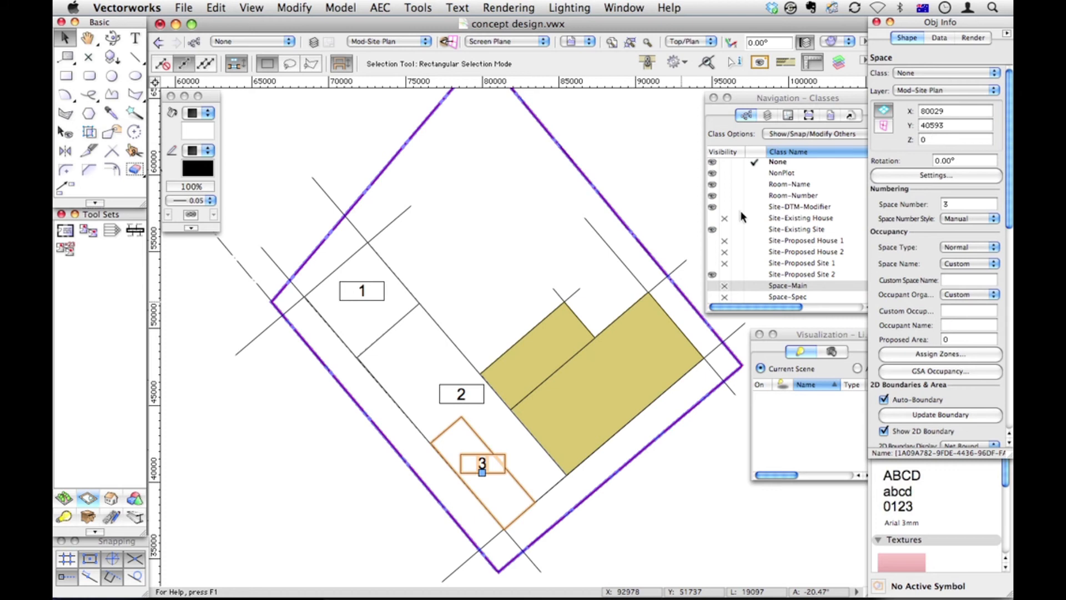
{"action": "left_click", "coordinate": [380, 8]}
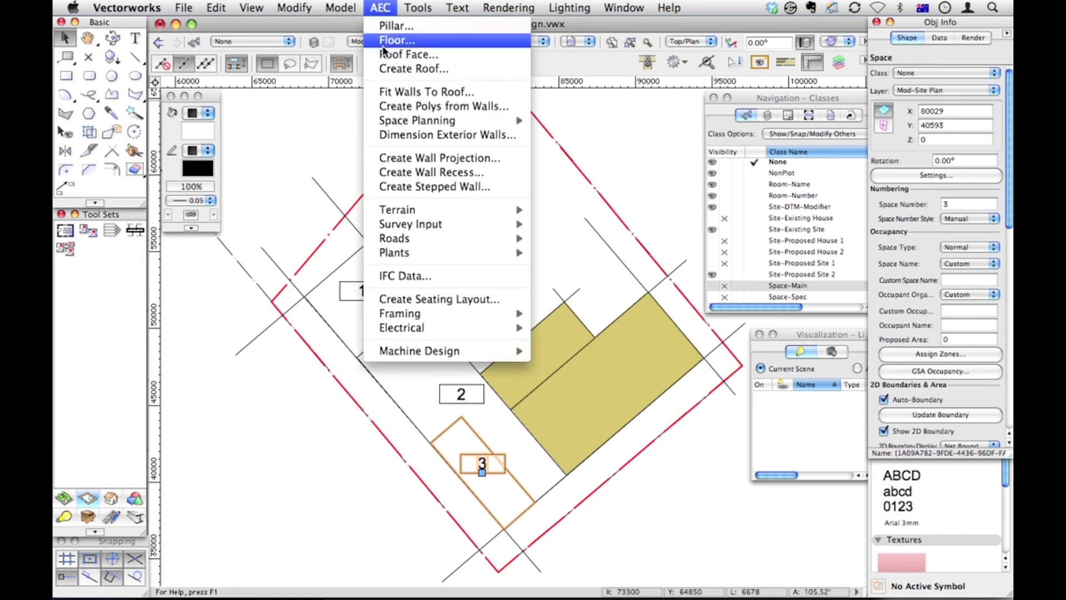
{"action": "mouse_move", "coordinate": [404, 208]}
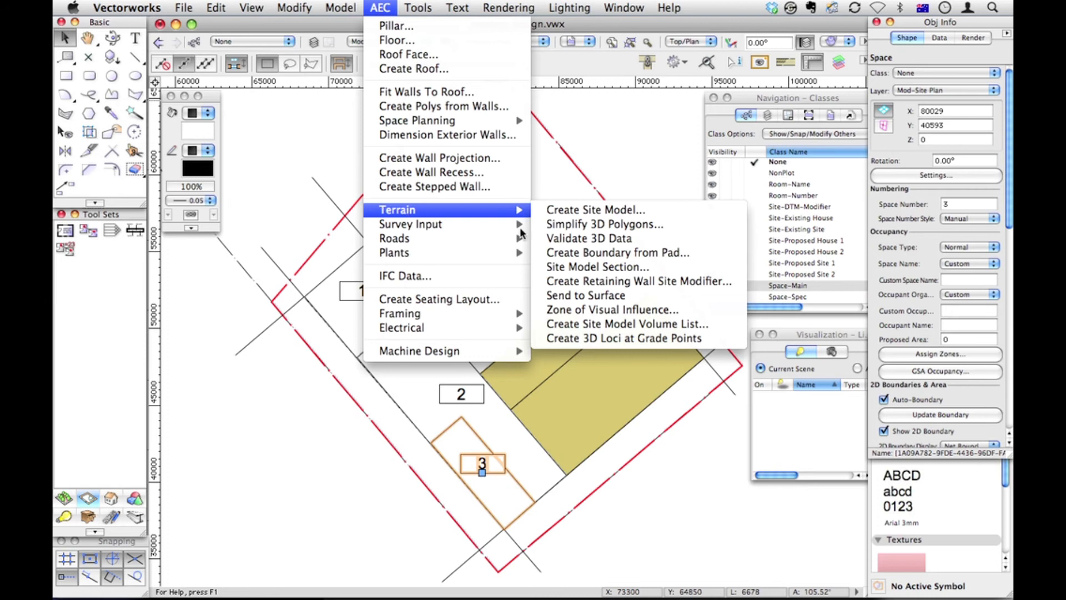
{"action": "left_click", "coordinate": [558, 298]}
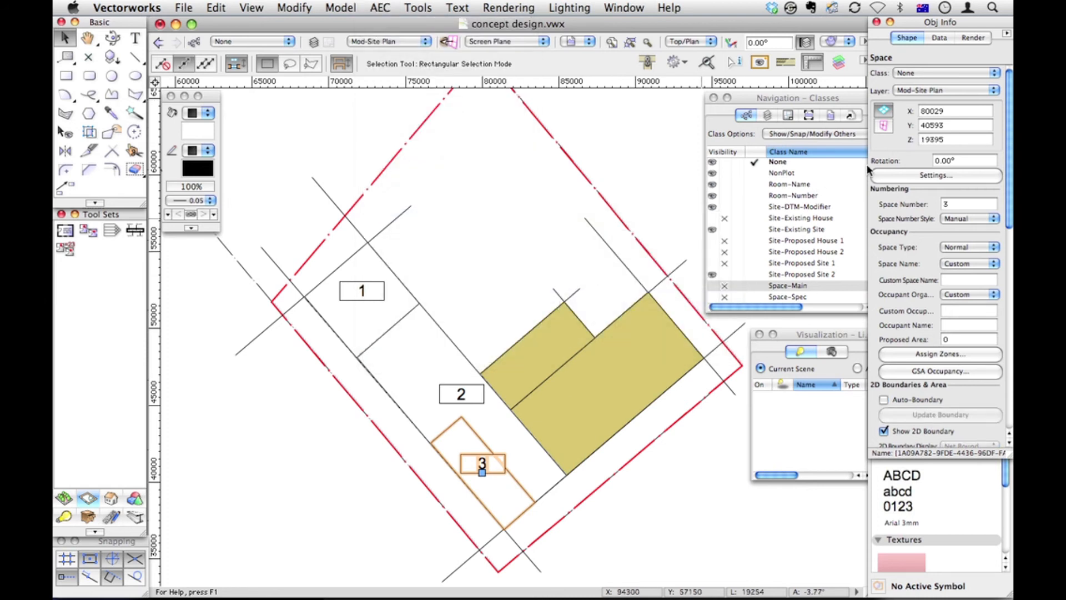
{"action": "left_click", "coordinate": [972, 139]}
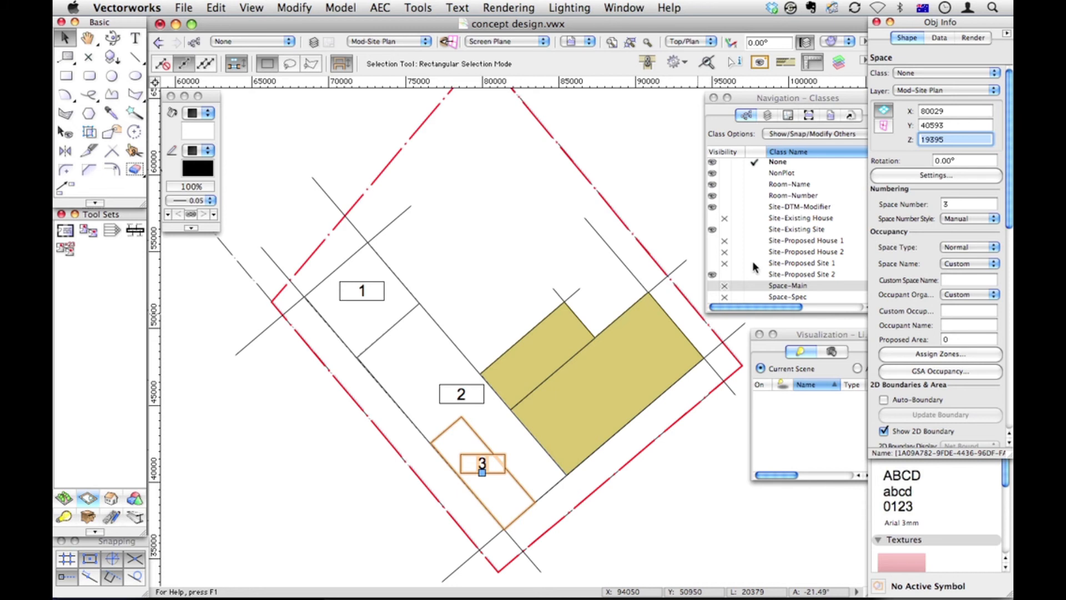
Create Spaces from both remaining olive rectangles together, with Show Properties Dialog enabled
{"action": "left_click", "coordinate": [669, 310]}
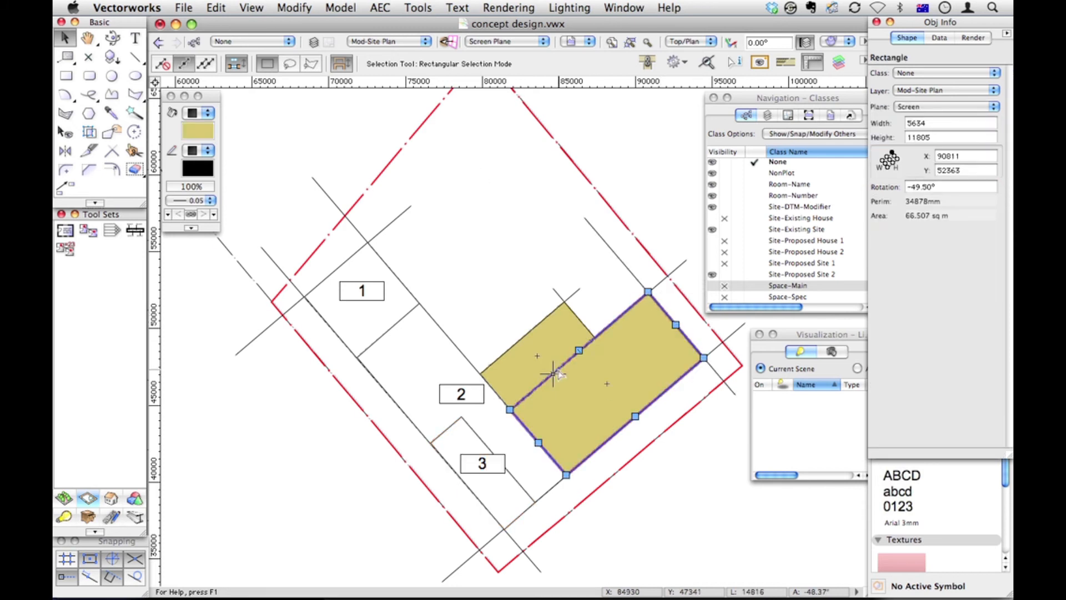
{"action": "left_click", "coordinate": [536, 370], "text": "shift"}
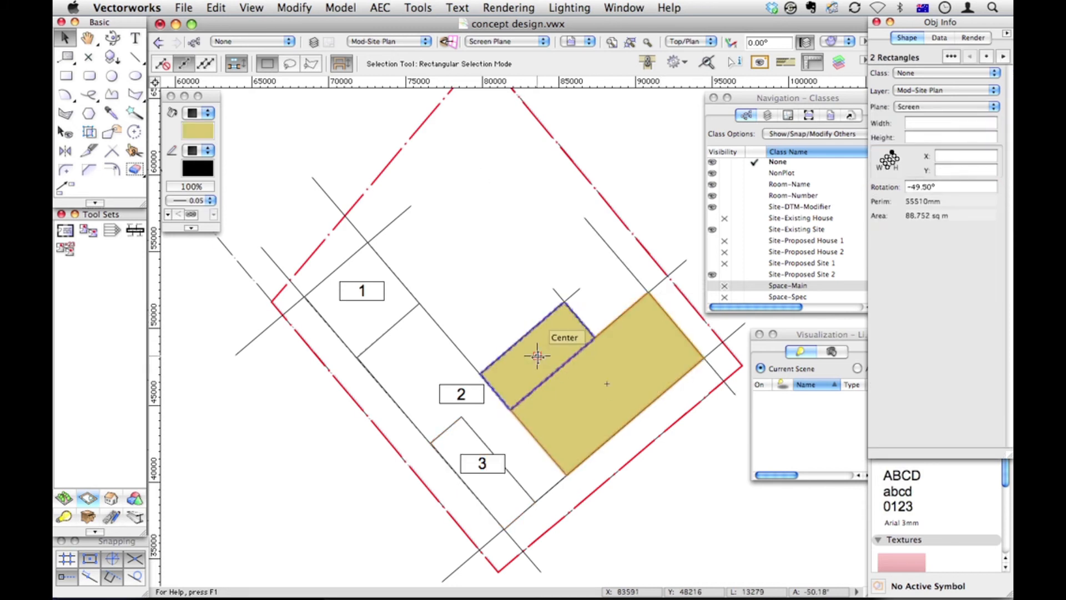
{"action": "right_click", "coordinate": [561, 413]}
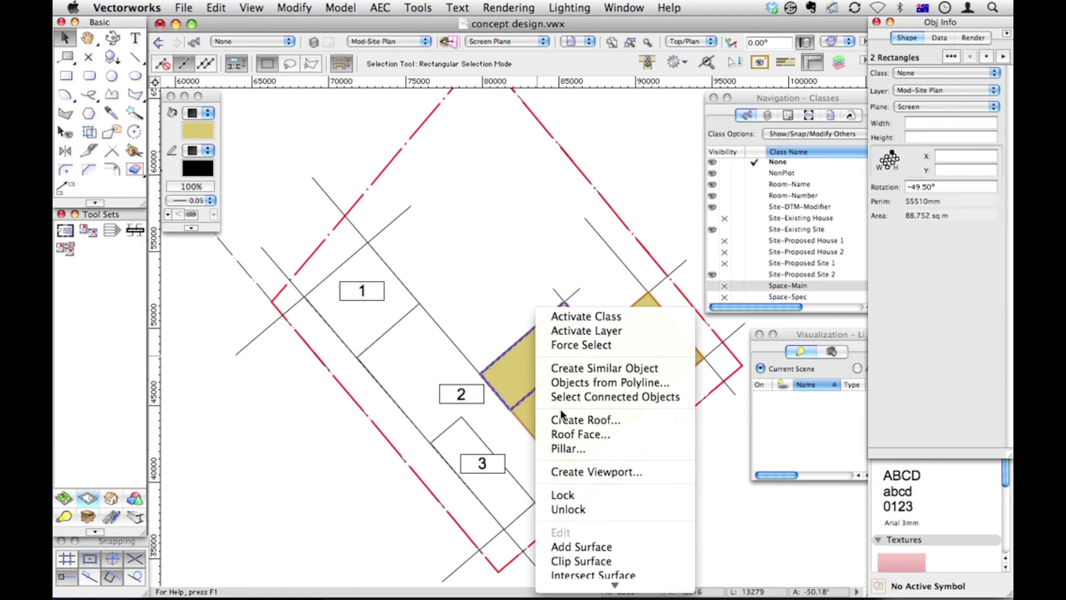
{"action": "left_click", "coordinate": [560, 382]}
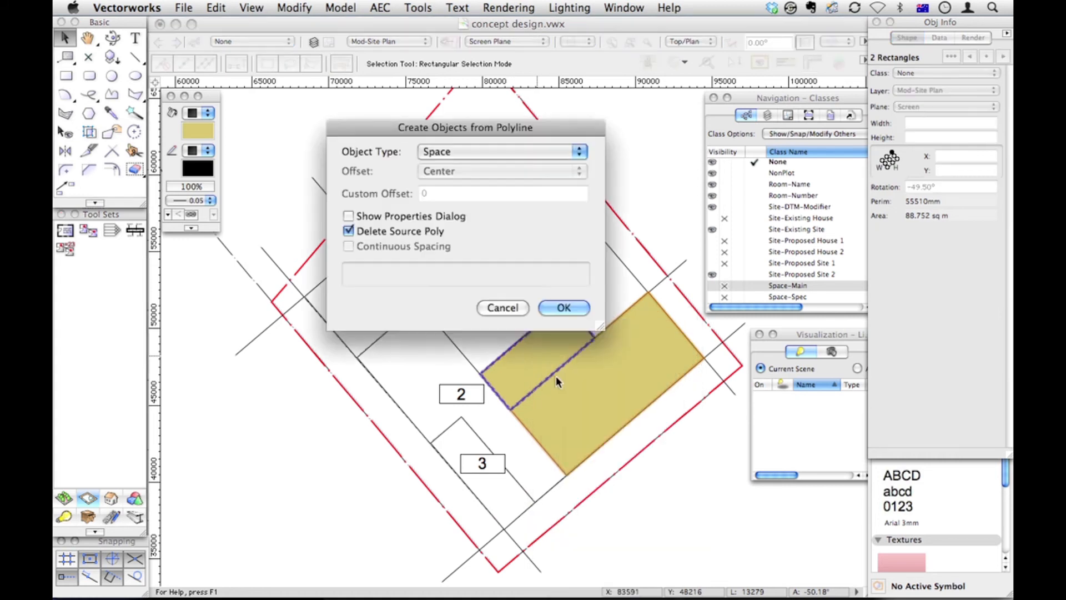
{"action": "left_click", "coordinate": [383, 216]}
{"action": "left_click", "coordinate": [562, 308]}
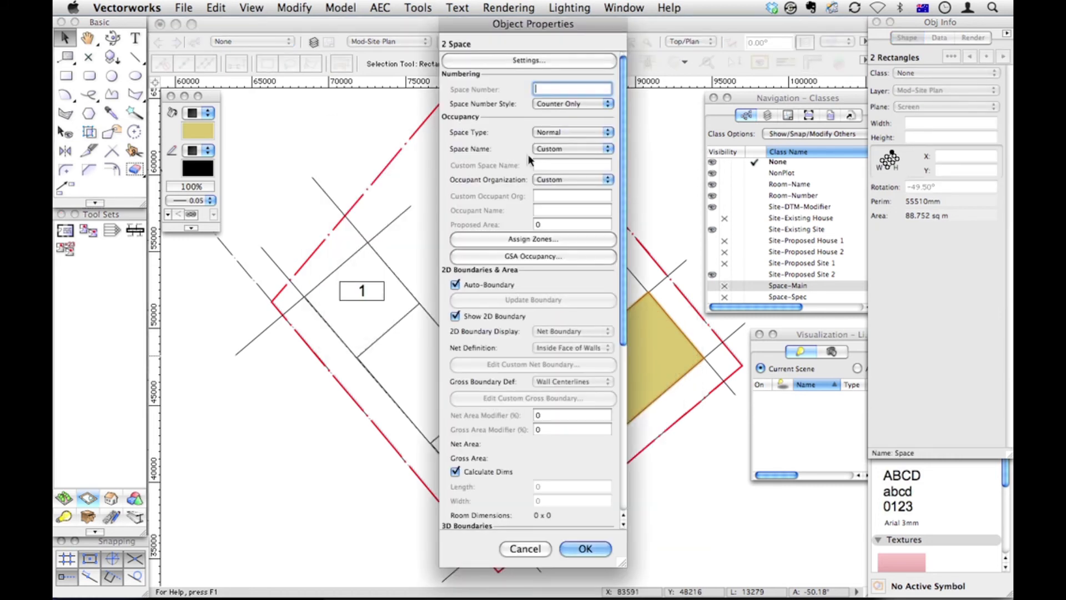
Set the space number style of both new spaces to Manual, accept the object properties, and clear the selection
{"action": "left_click", "coordinate": [554, 106]}
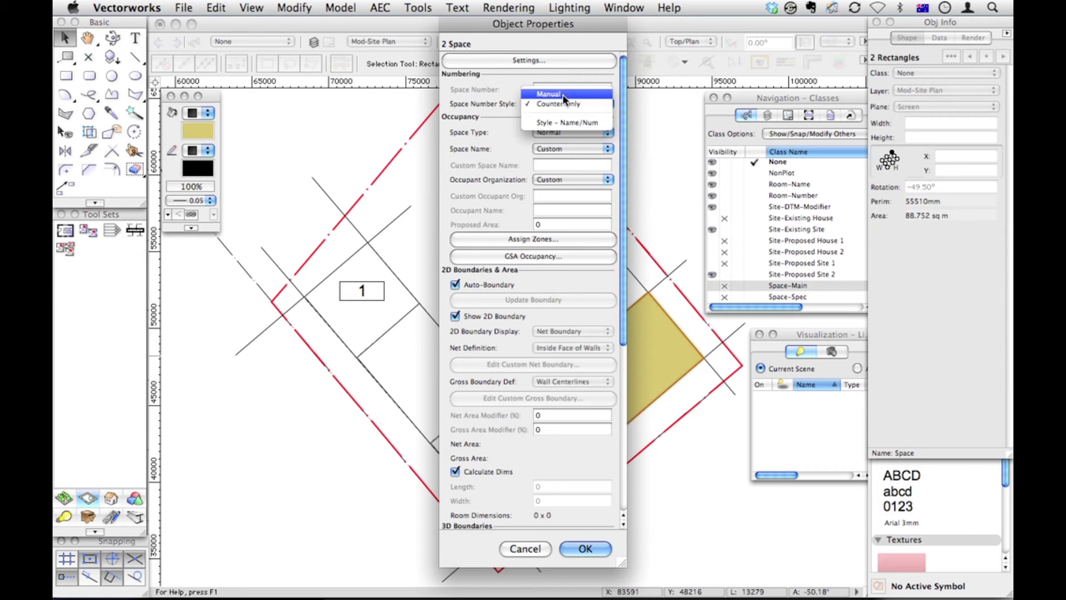
{"action": "left_click", "coordinate": [555, 94]}
{"action": "left_click", "coordinate": [583, 546]}
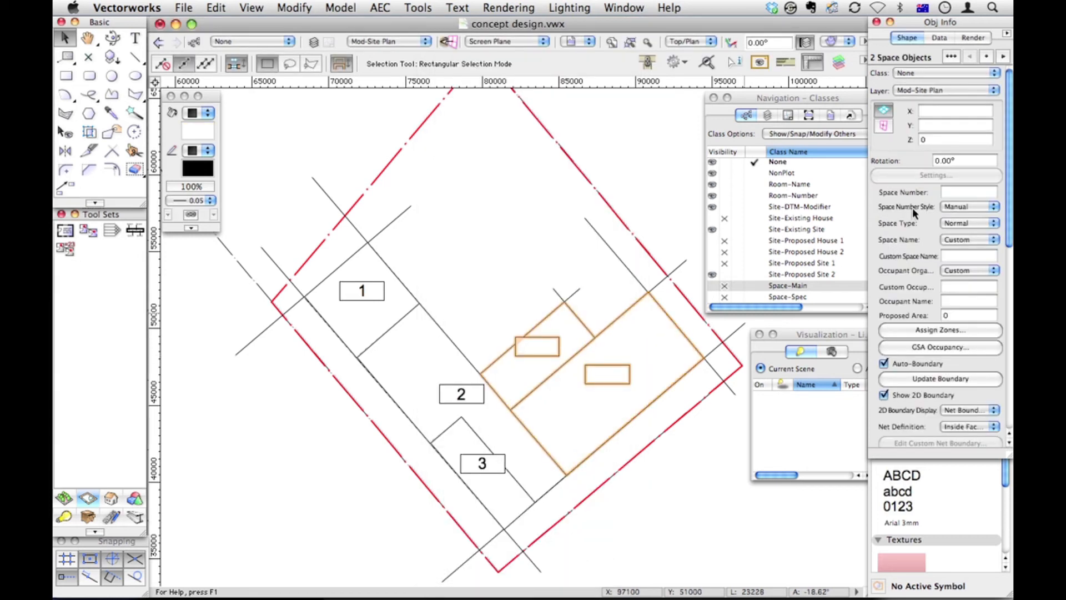
{"action": "left_click", "coordinate": [708, 155]}
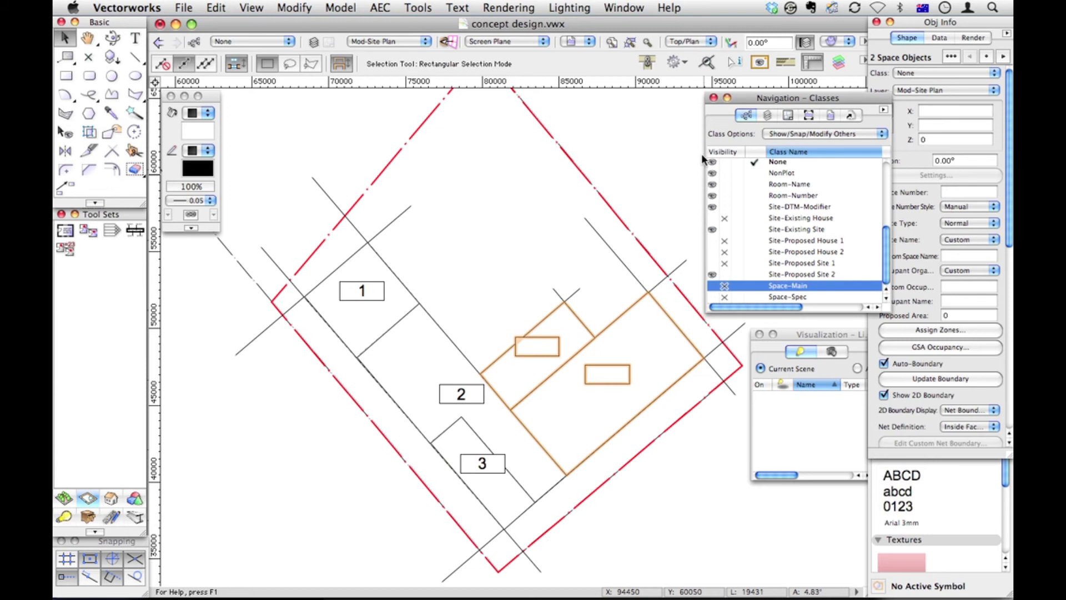
{"action": "left_click", "coordinate": [654, 436]}
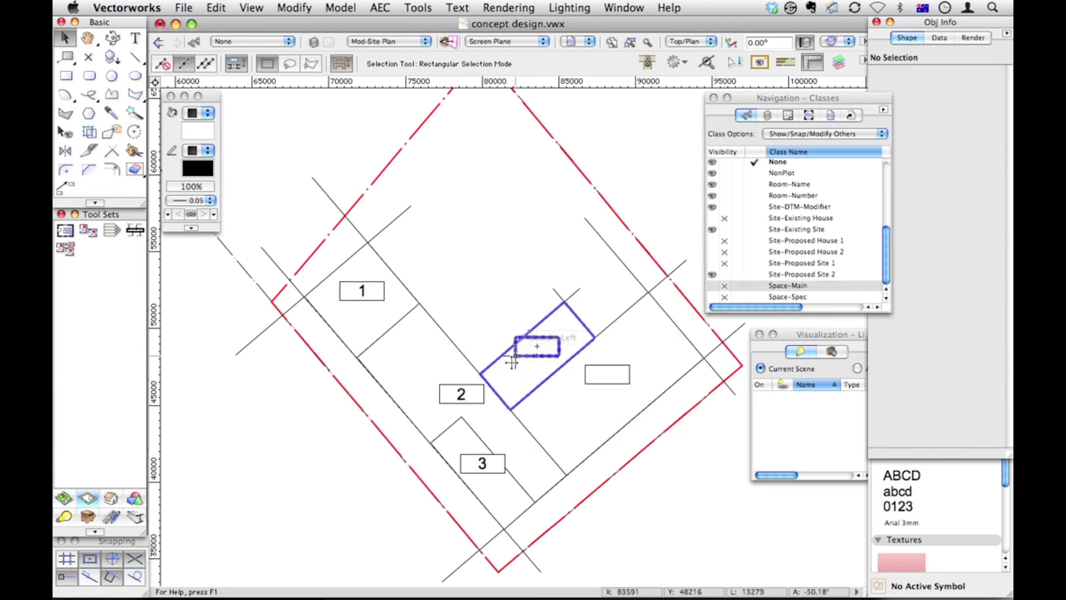
Set the space number of the smaller unnumbered space to 4 and of the larger one beside it to 5
{"action": "left_click", "coordinate": [536, 350]}
{"action": "left_click", "coordinate": [946, 204]}
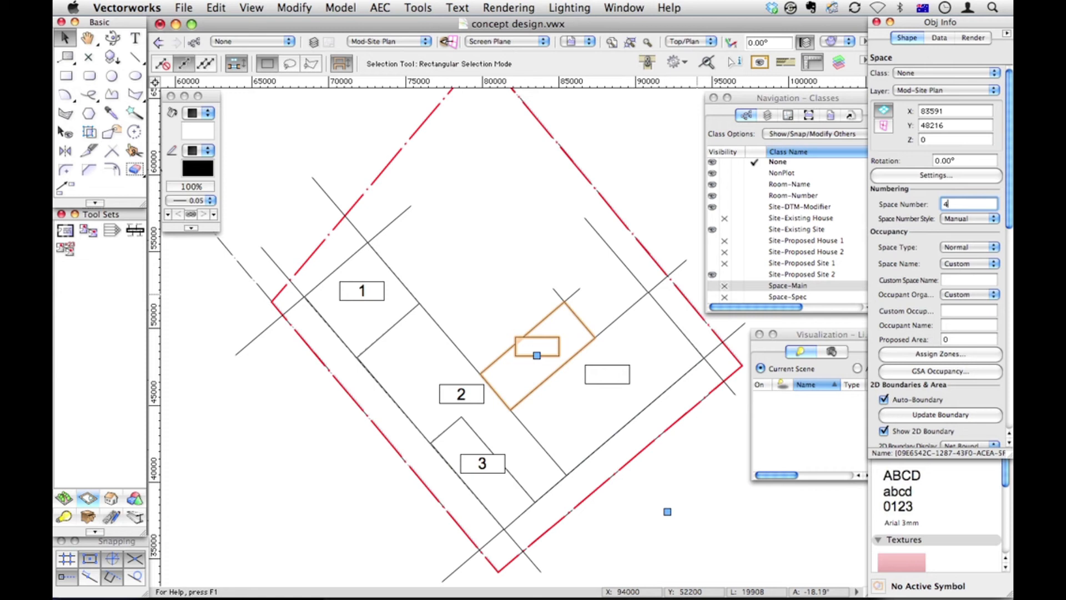
{"action": "key", "text": "Return"}
{"action": "left_click", "coordinate": [611, 399]}
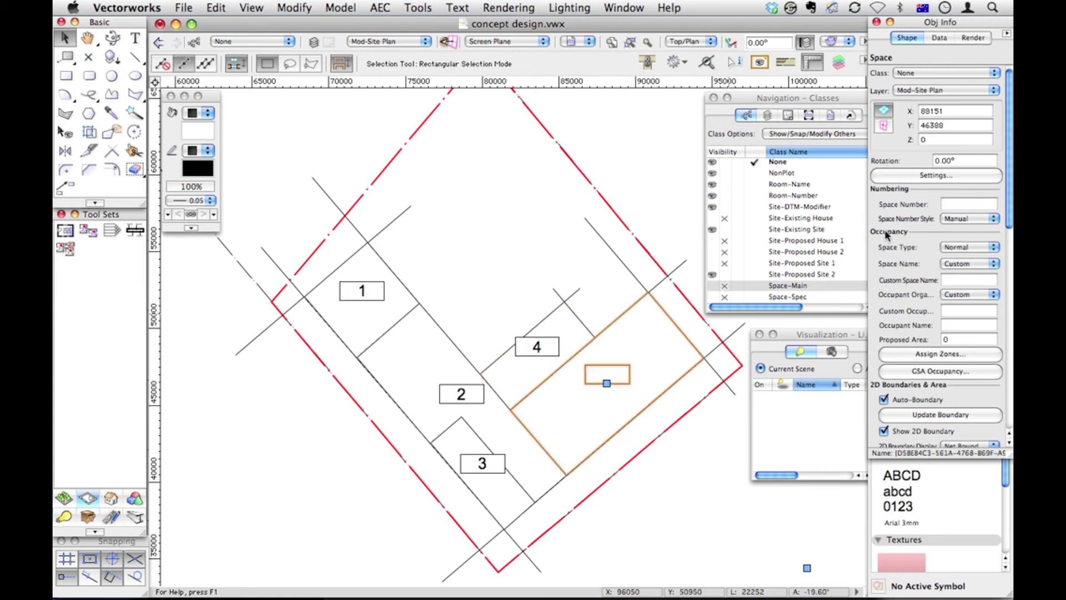
{"action": "left_click", "coordinate": [962, 205]}
{"action": "type", "text": "5"}
{"action": "key", "text": "Return"}
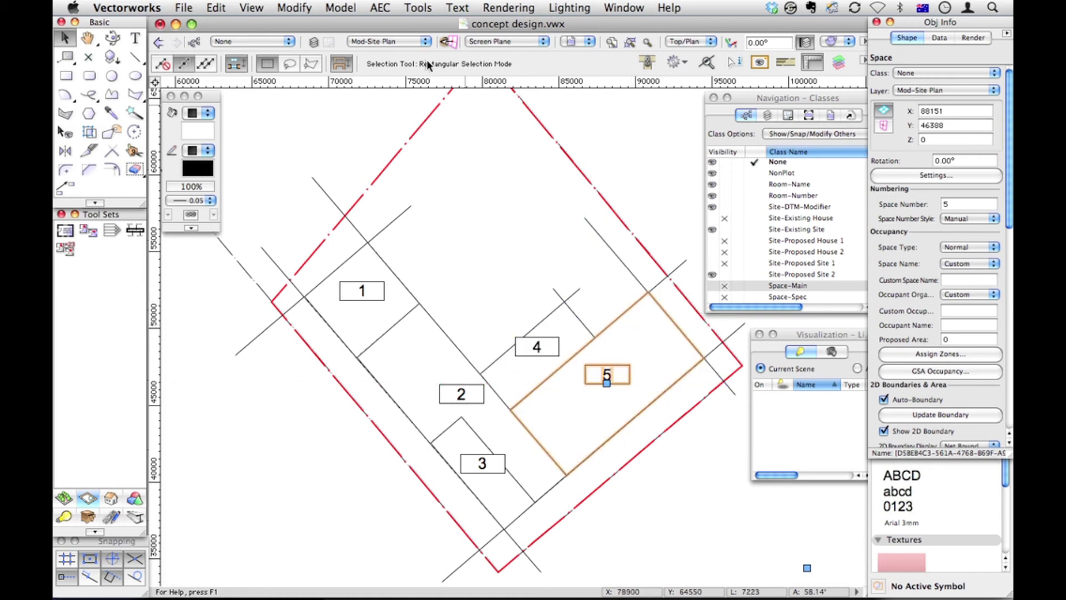
Send space 5 to the site model surface and check its Z value
{"action": "left_click", "coordinate": [379, 8]}
{"action": "mouse_move", "coordinate": [401, 216]}
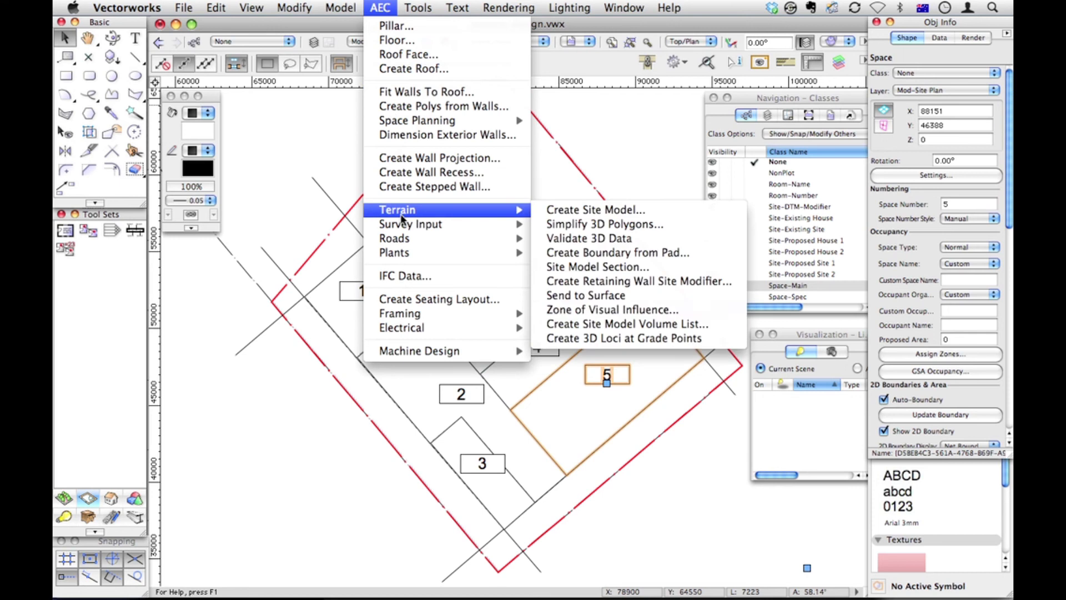
{"action": "left_click", "coordinate": [604, 308]}
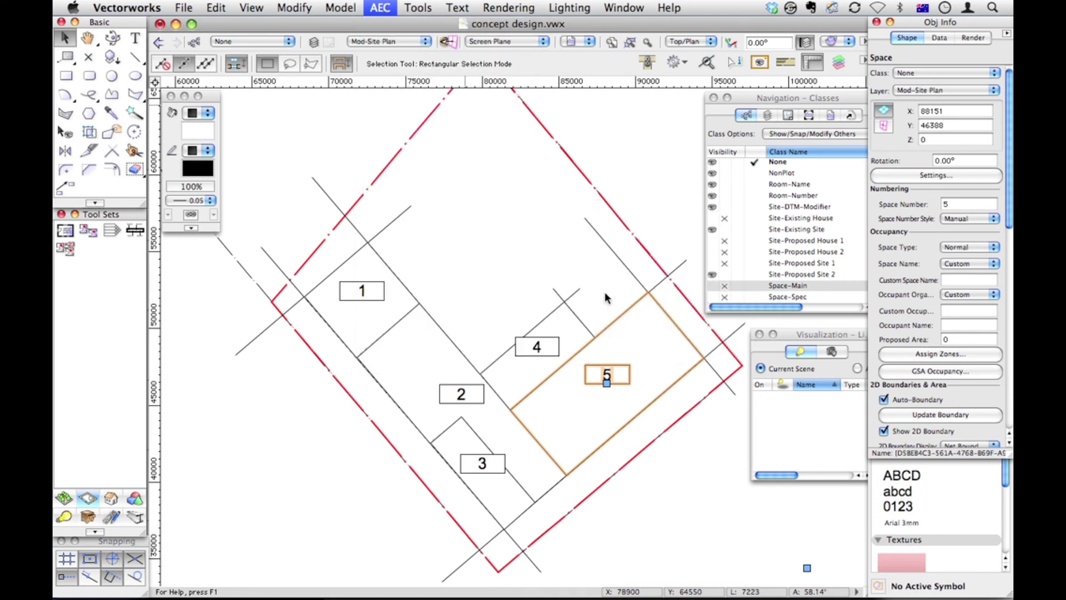
{"action": "left_click", "coordinate": [933, 137]}
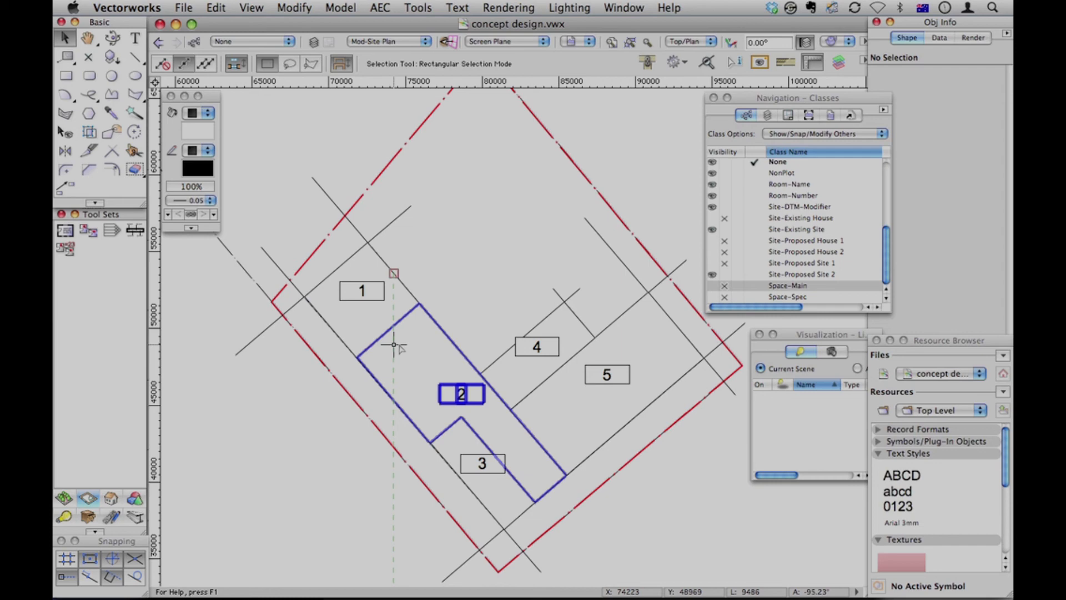
Give space 2 a sandy yellow 2D fill colour
{"action": "left_click", "coordinate": [394, 345]}
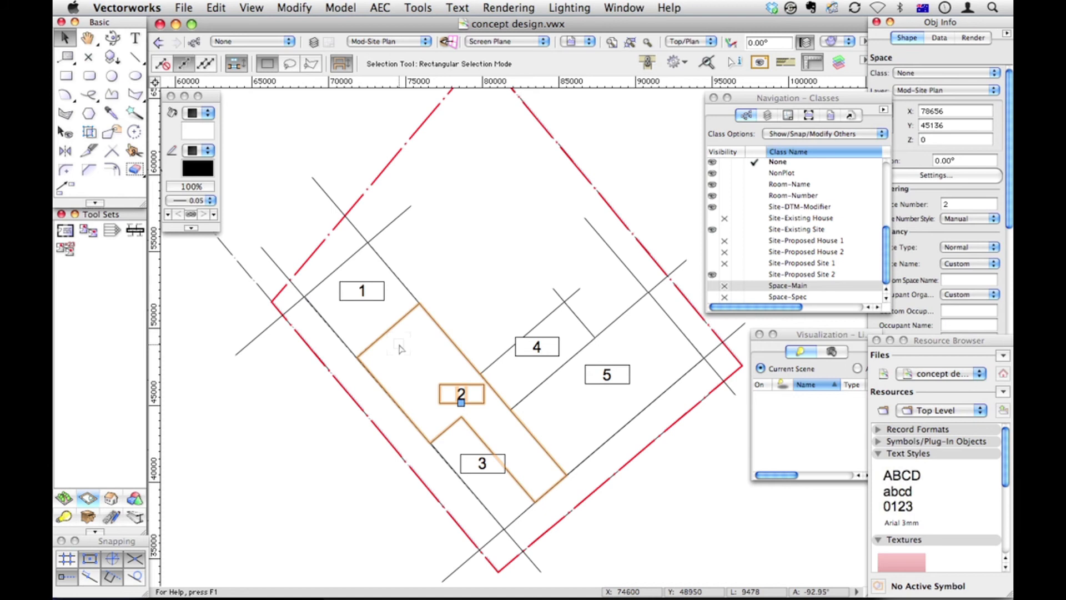
{"action": "left_click", "coordinate": [202, 133]}
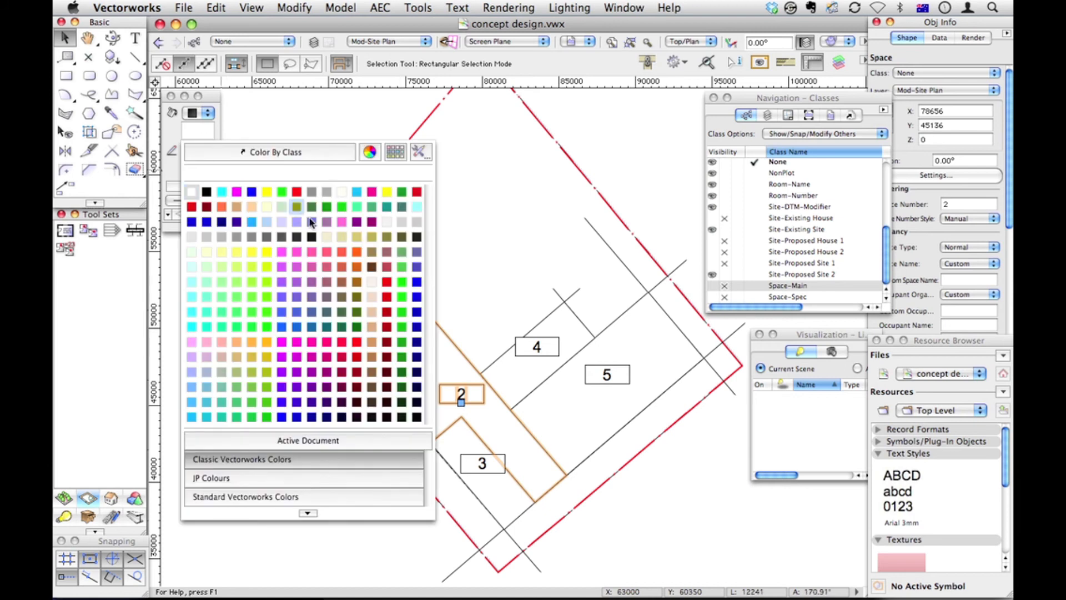
{"action": "left_click", "coordinate": [341, 251]}
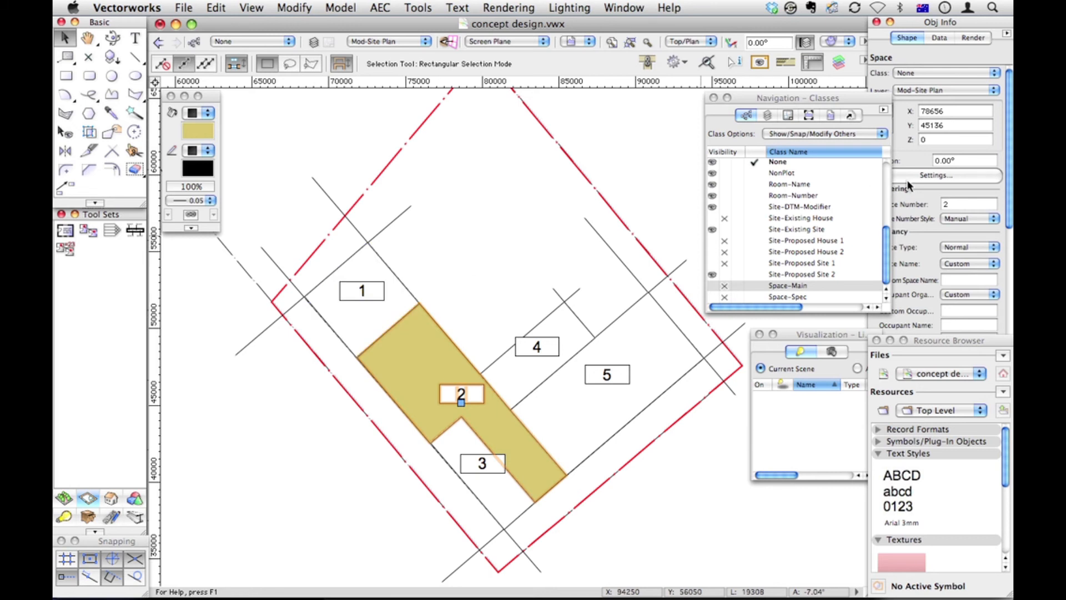
Show the model in a shaded right isometric view and set space 2's 3D fill colour to the same sandy yellow
{"action": "key", "text": "3"}
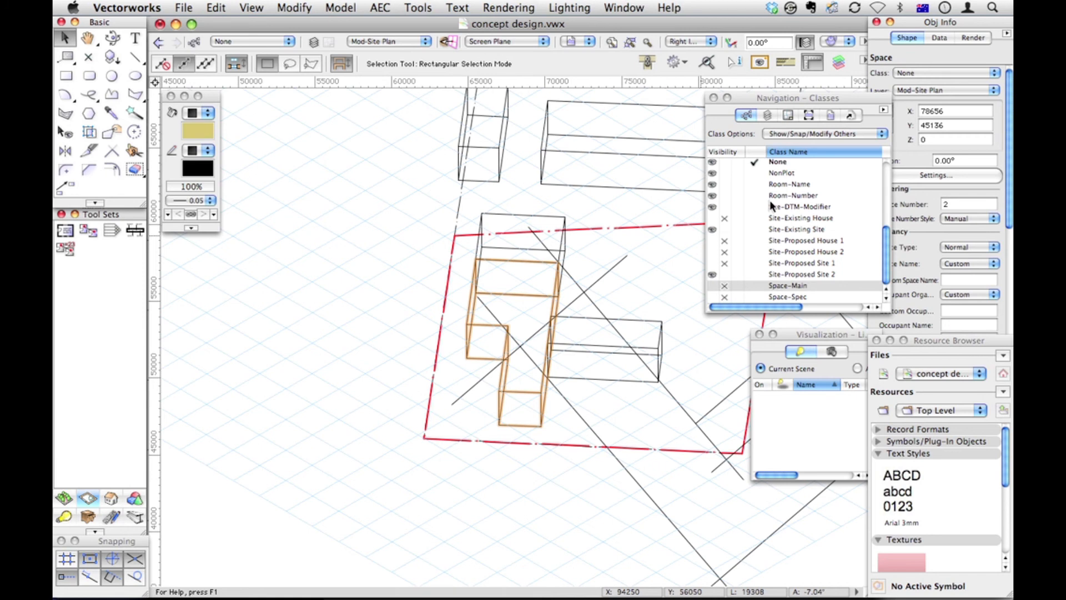
{"action": "key", "text": "super+shift+g"}
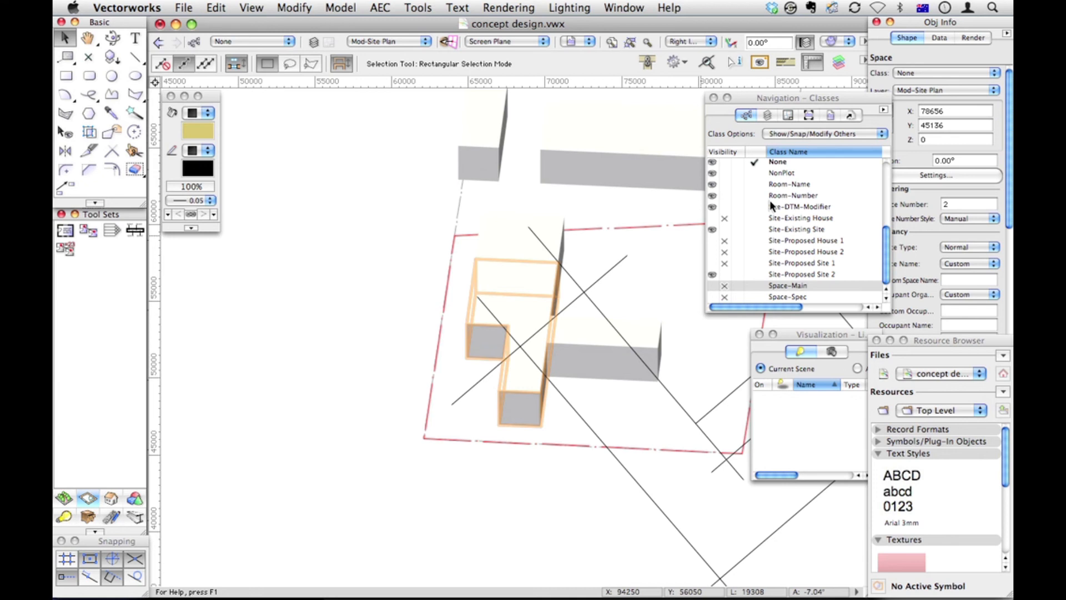
{"action": "left_click", "coordinate": [948, 175]}
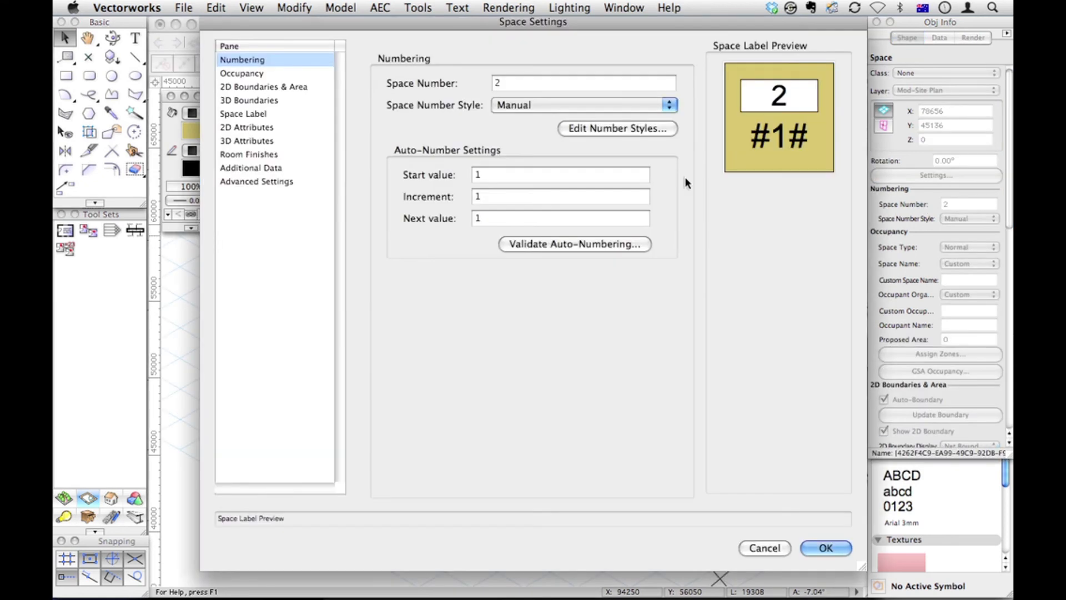
{"action": "left_click", "coordinate": [244, 140]}
{"action": "left_click", "coordinate": [541, 133]}
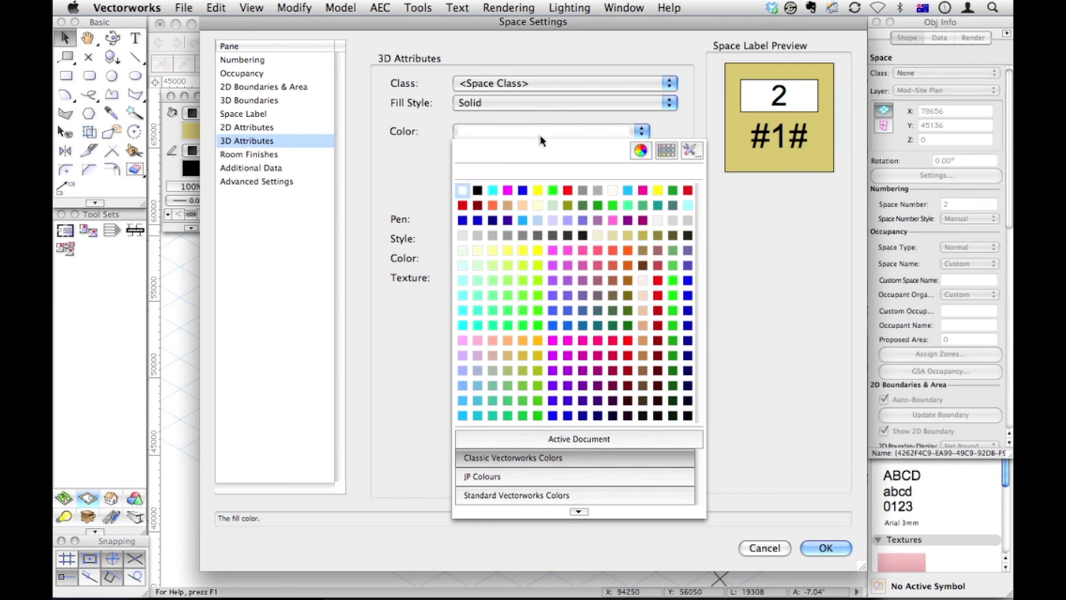
{"action": "left_click", "coordinate": [623, 235]}
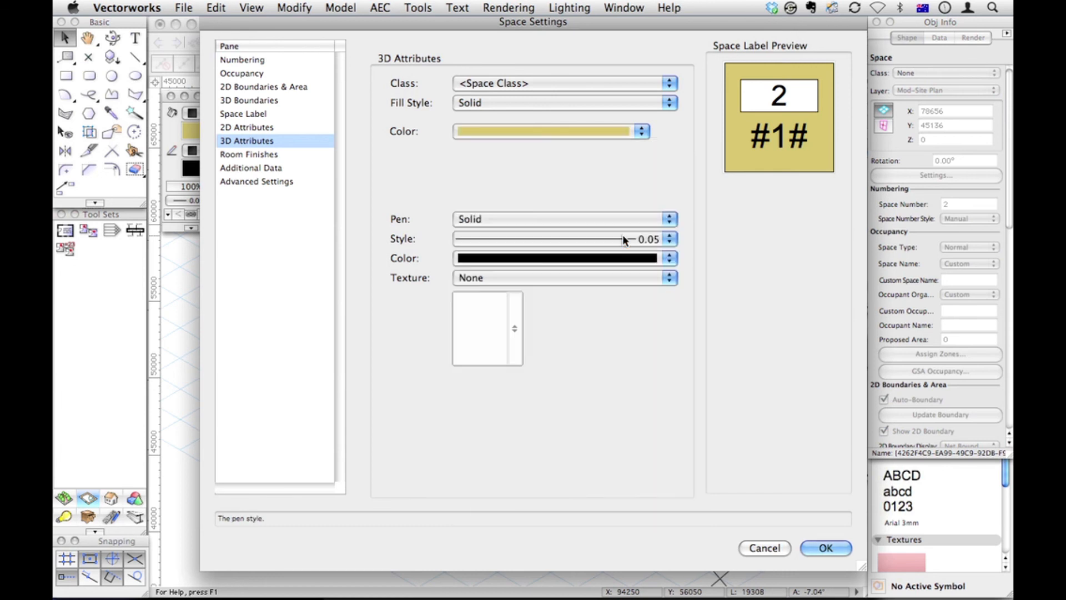
{"action": "key", "text": "Return"}
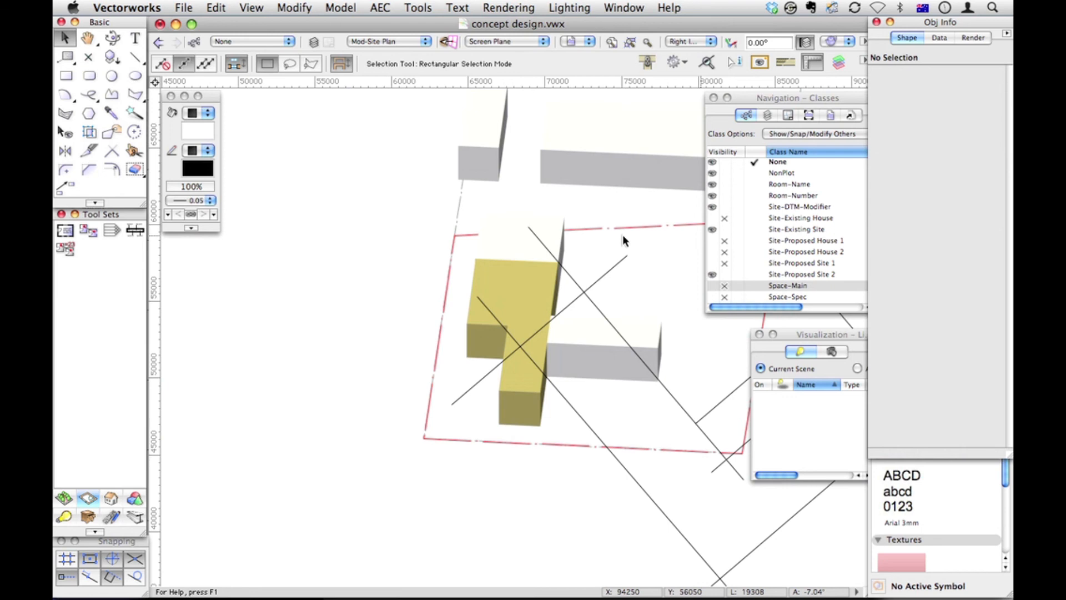
Return to Top/Plan view and copy the Z value of space 5
{"action": "key", "text": "super+5"}
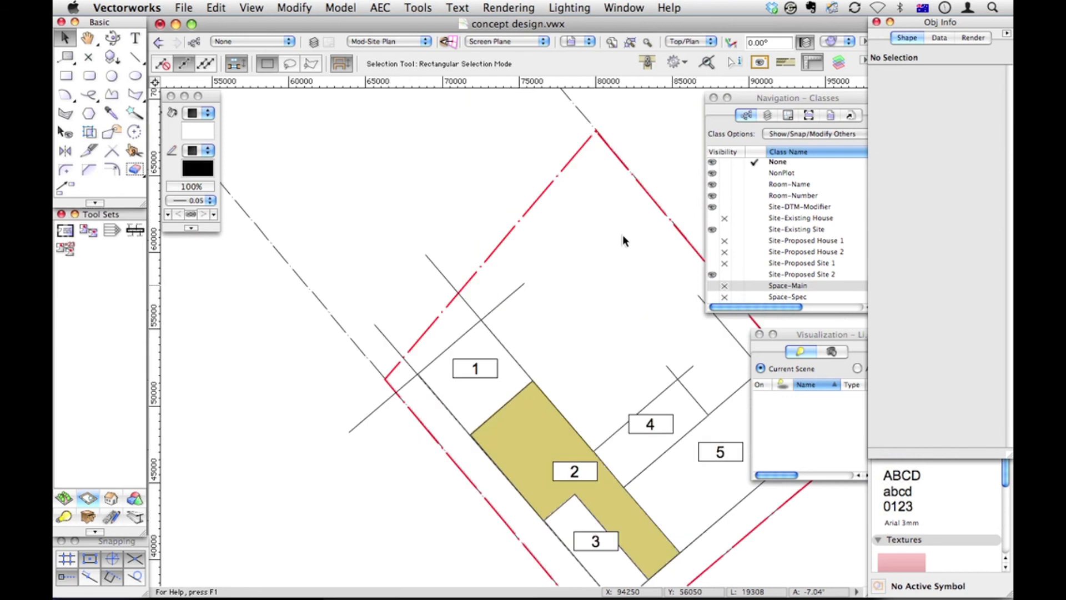
{"action": "left_click", "coordinate": [555, 514]}
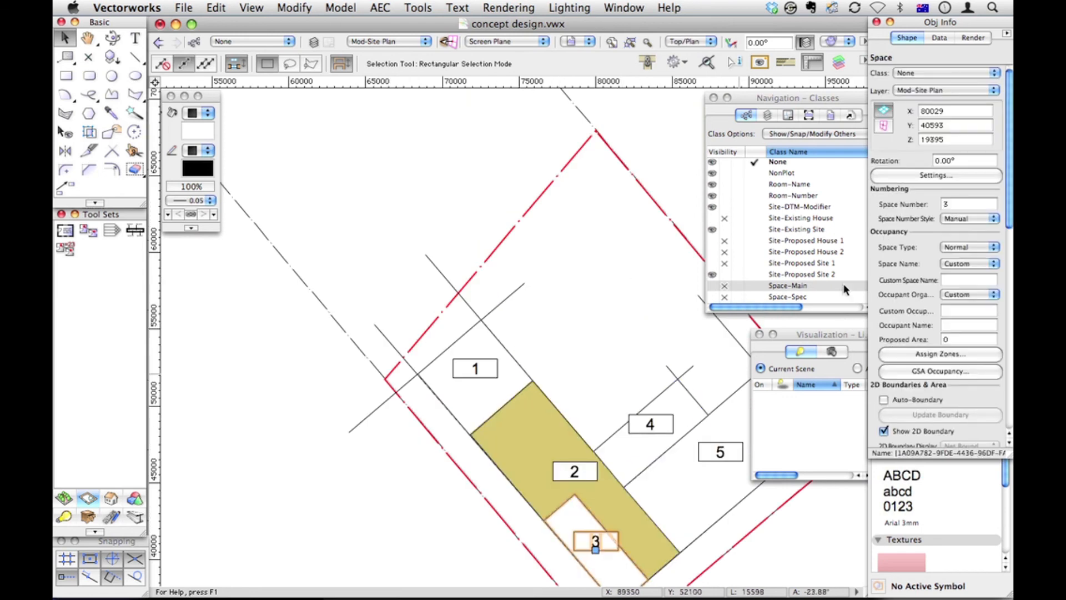
{"action": "scroll", "coordinate": [580, 489], "scroll_direction": "down", "scroll_amount": 3}
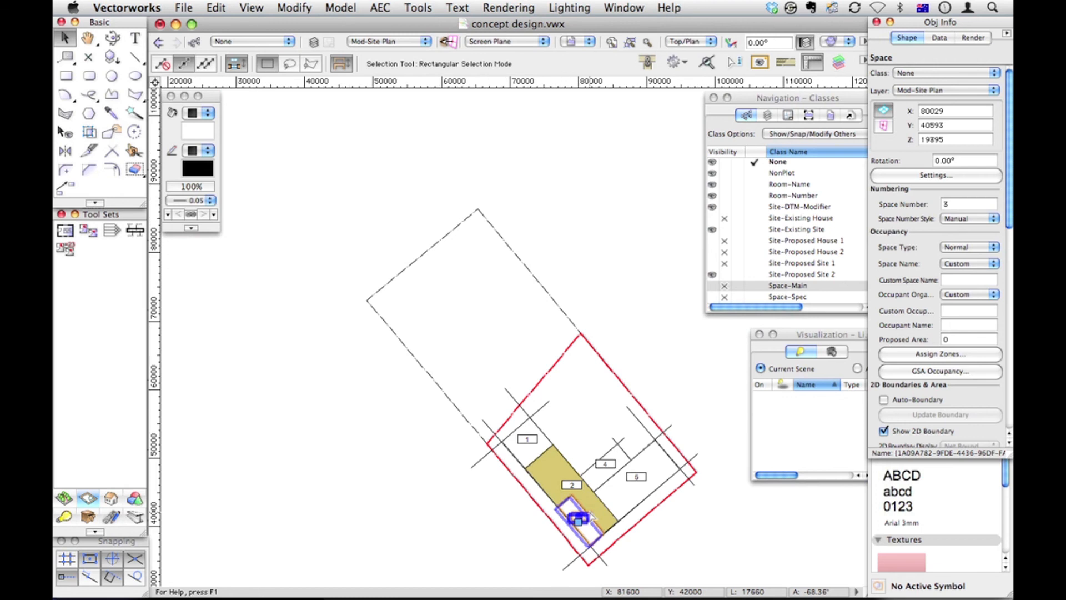
{"action": "scroll", "coordinate": [578, 488], "scroll_direction": "up", "scroll_amount": 5}
{"action": "double_click", "coordinate": [519, 455]}
{"action": "left_click", "coordinate": [626, 405]}
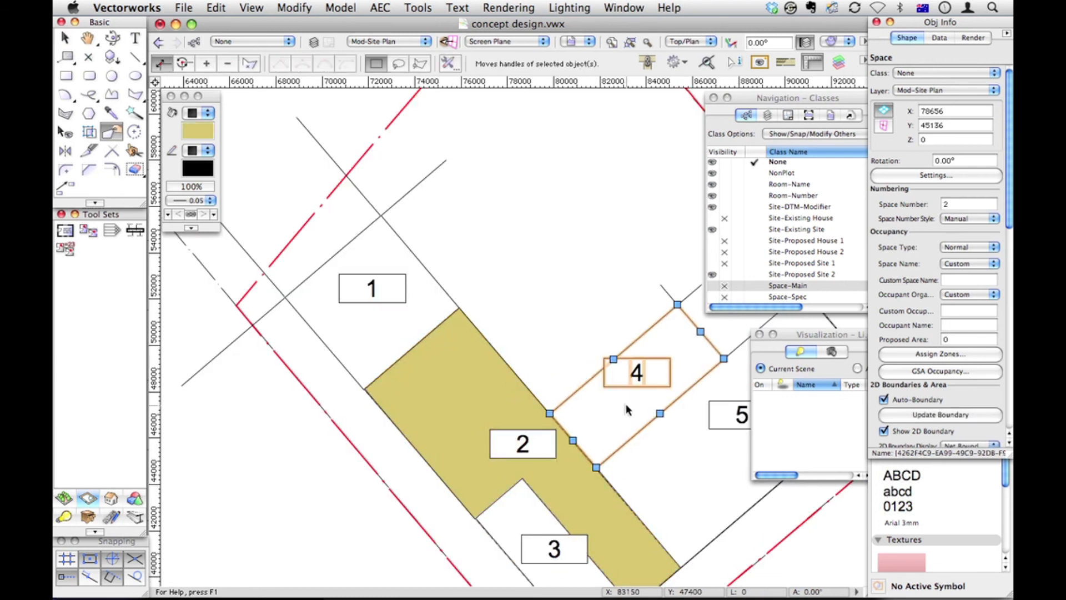
{"action": "left_click", "coordinate": [672, 461]}
{"action": "left_click_drag", "start_coordinate": [951, 140], "coordinate": [902, 129]}
{"action": "key", "text": "super+c"}
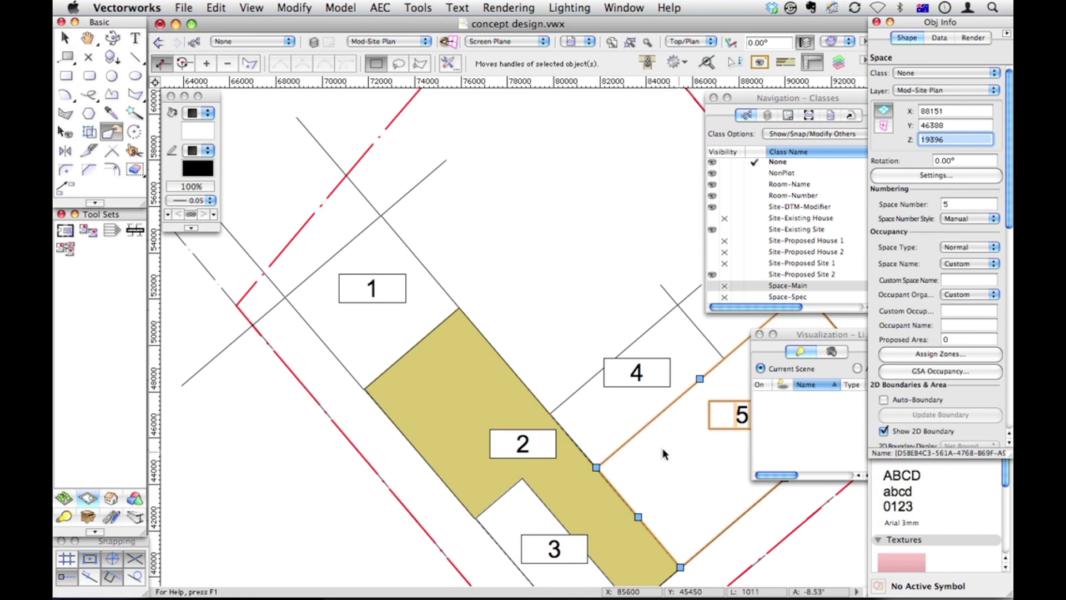
Set the Z value of spaces 4, 2, 3 and 1 to 19396 using the copied value, and clear the selection
{"action": "left_click", "coordinate": [702, 333]}
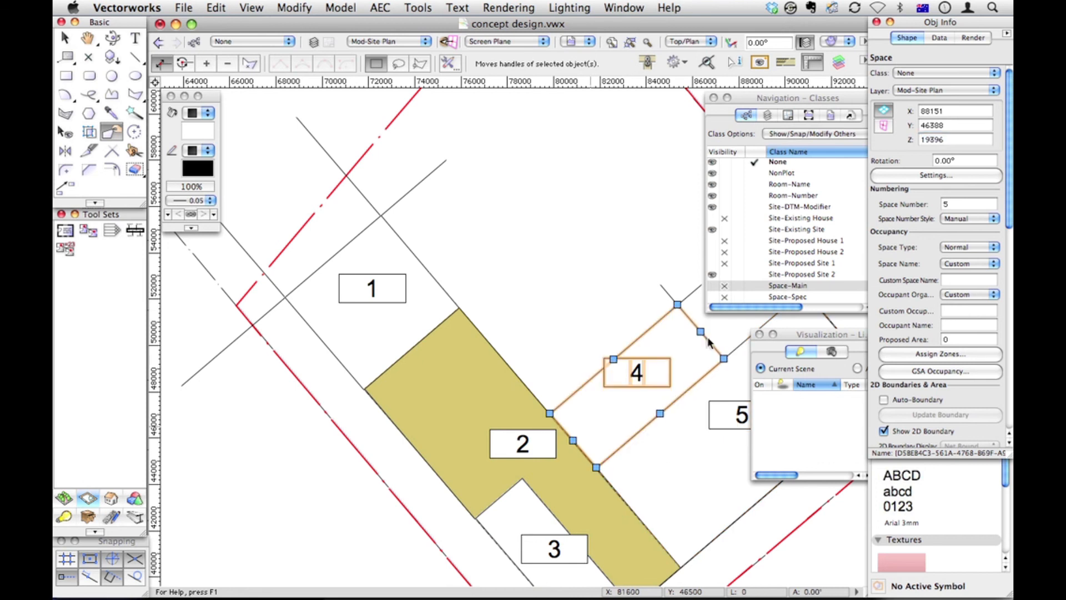
{"action": "left_click", "coordinate": [931, 137]}
{"action": "key", "text": "super+v"}
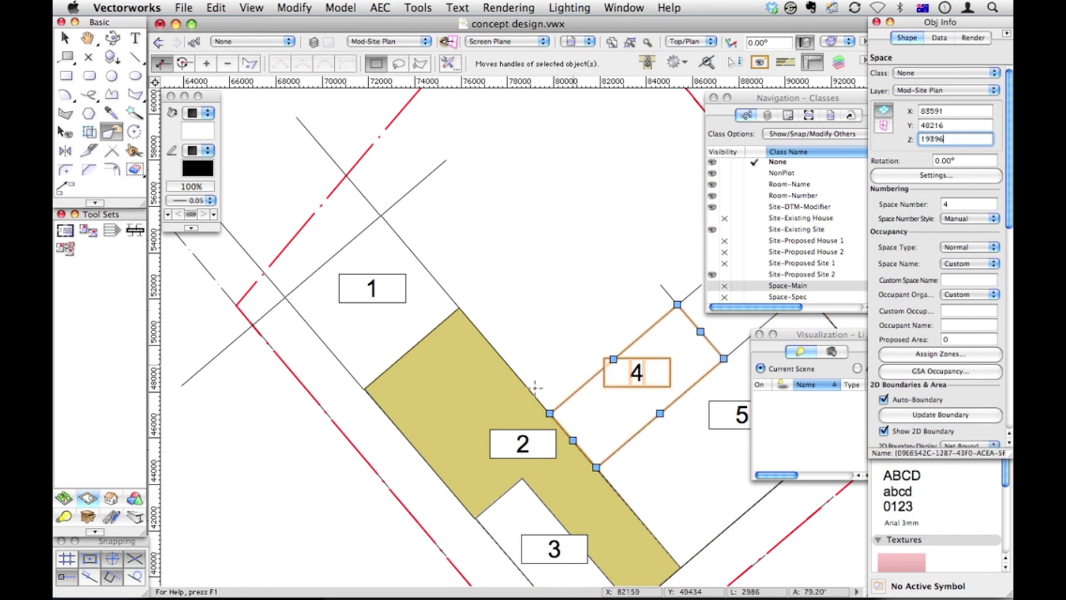
{"action": "left_click", "coordinate": [478, 383]}
{"action": "left_click_drag", "start_coordinate": [958, 134], "coordinate": [897, 133]}
{"action": "key", "text": "super+v"}
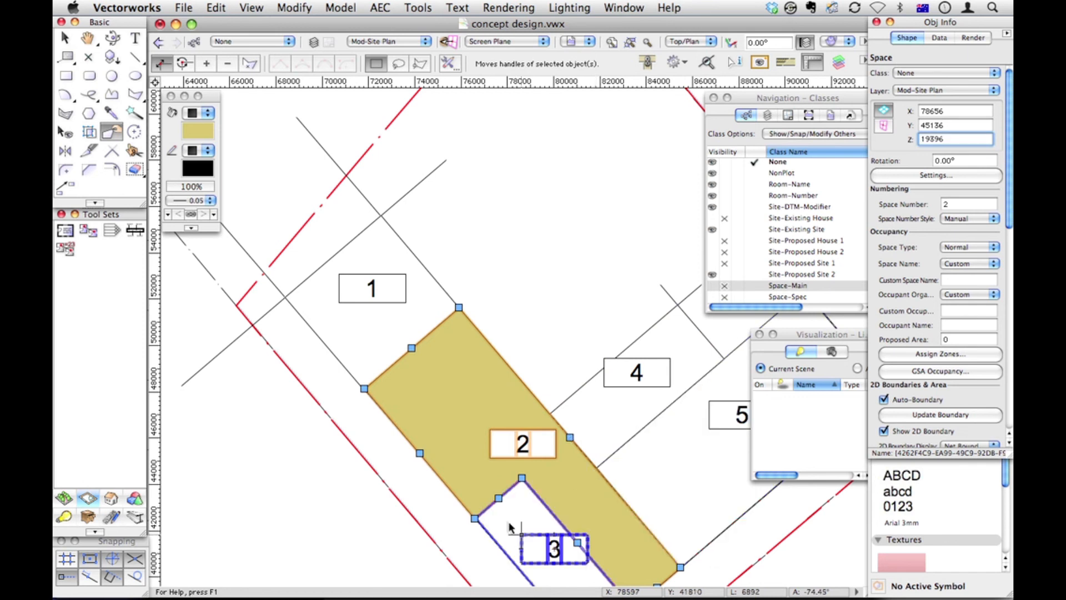
{"action": "left_click", "coordinate": [547, 519]}
{"action": "left_click_drag", "start_coordinate": [958, 138], "coordinate": [919, 139]}
{"action": "key", "text": "super+v"}
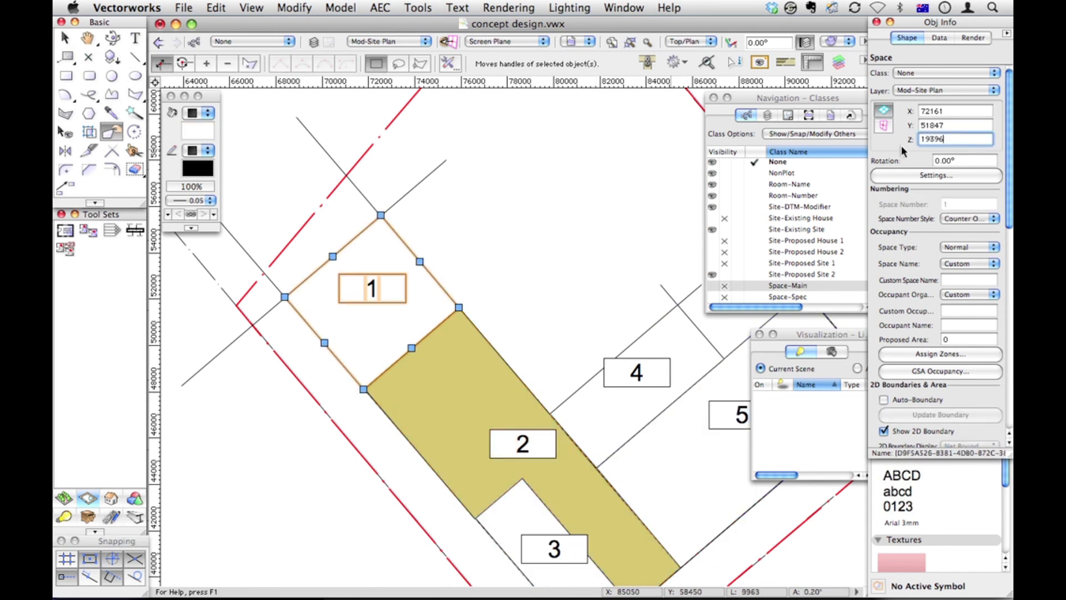
{"action": "left_click", "coordinate": [500, 291]}
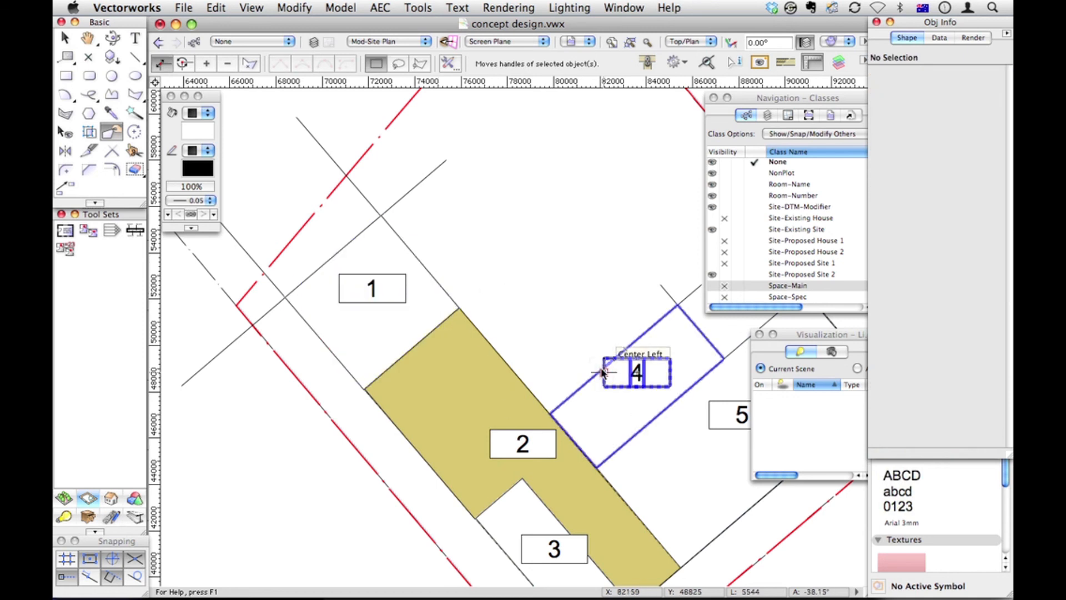
Draw a circle by diameter on space 2's edge facing space 4, about 3039 mm across
{"action": "left_click", "coordinate": [113, 75]}
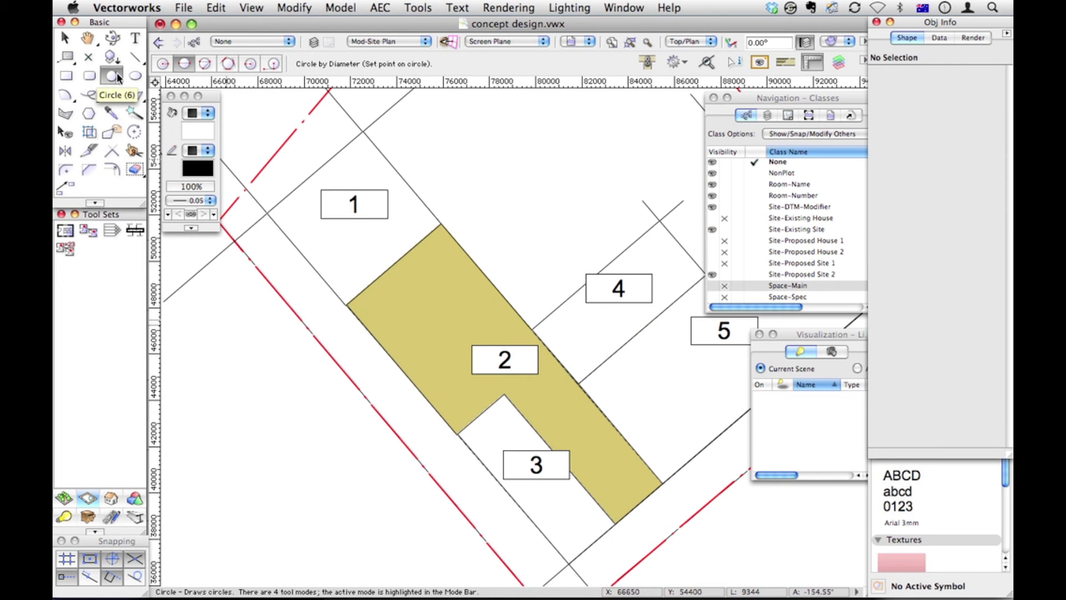
{"action": "left_click", "coordinate": [462, 247]}
{"action": "left_click", "coordinate": [507, 300]}
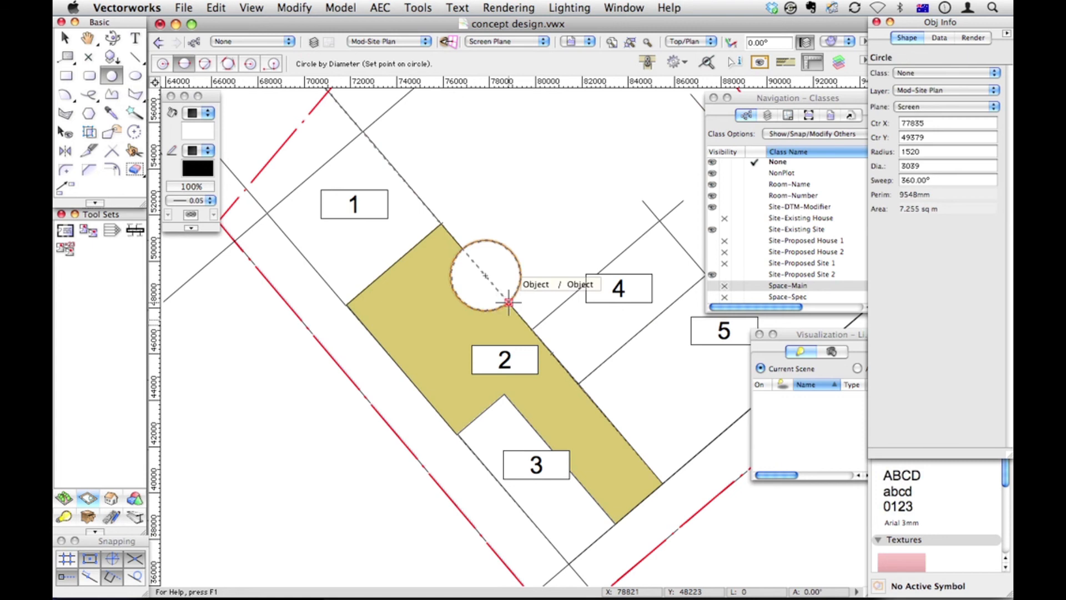
Merge the circle into space 2 with Add Surface and check the new shape in a 3D view
{"action": "key", "text": "x"}
{"action": "left_click", "coordinate": [422, 325]}
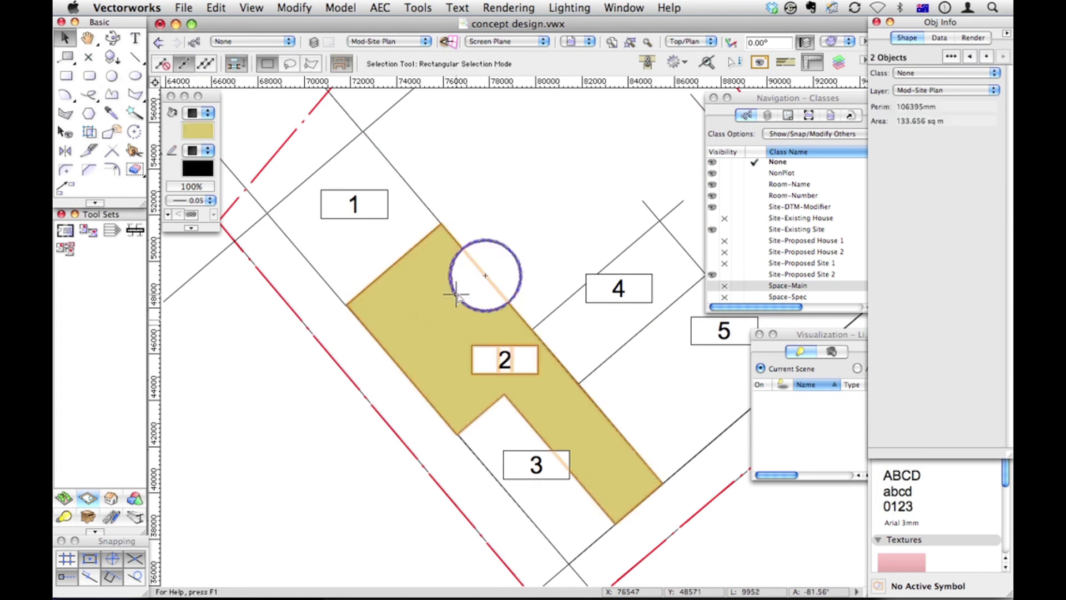
{"action": "right_click", "coordinate": [436, 315]}
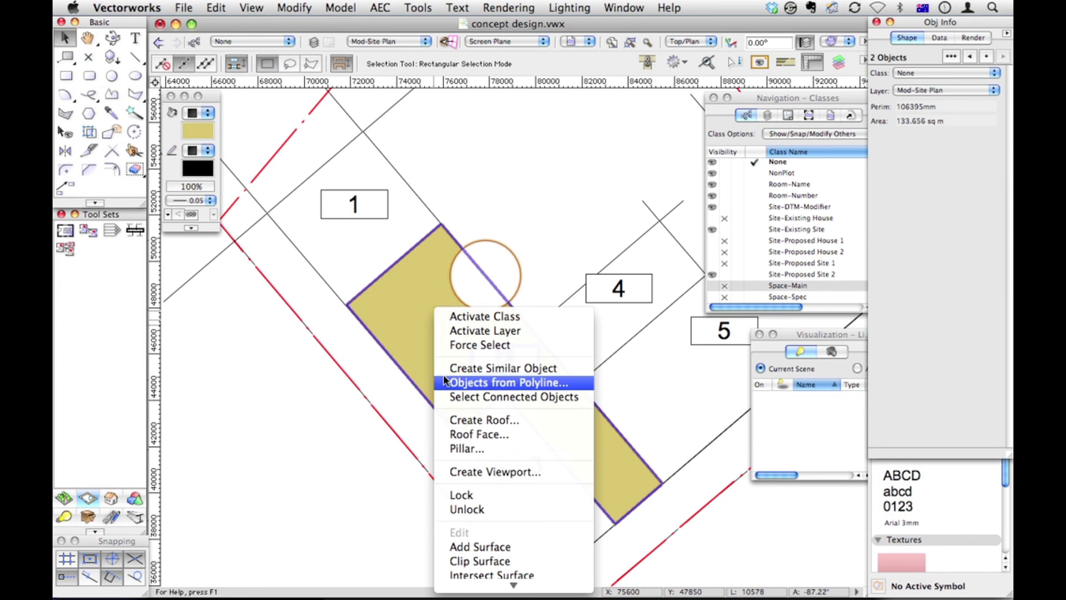
{"action": "left_click", "coordinate": [470, 546]}
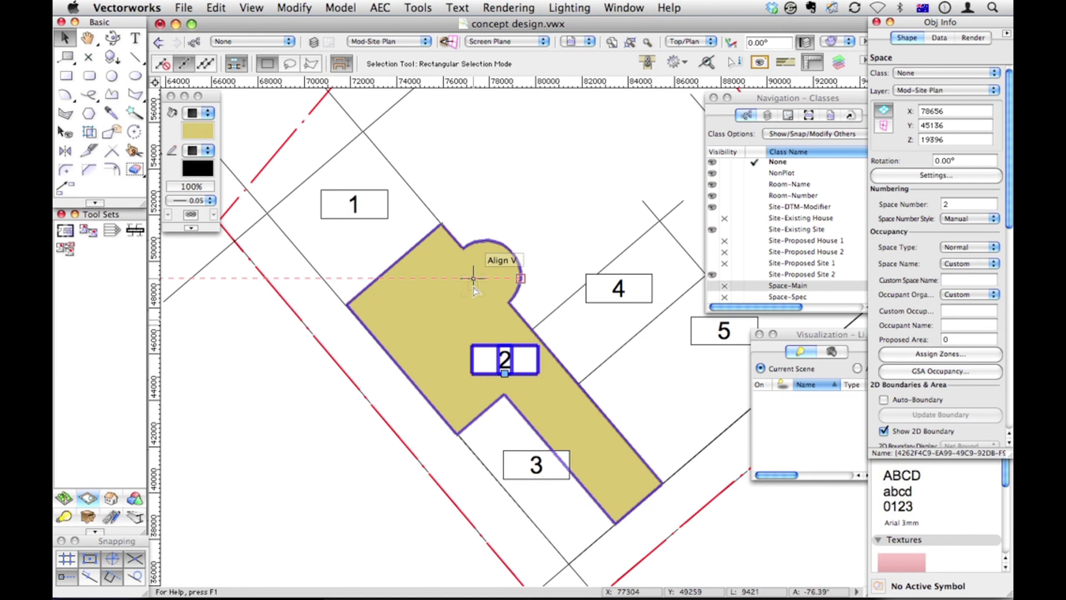
{"action": "key", "text": "3"}
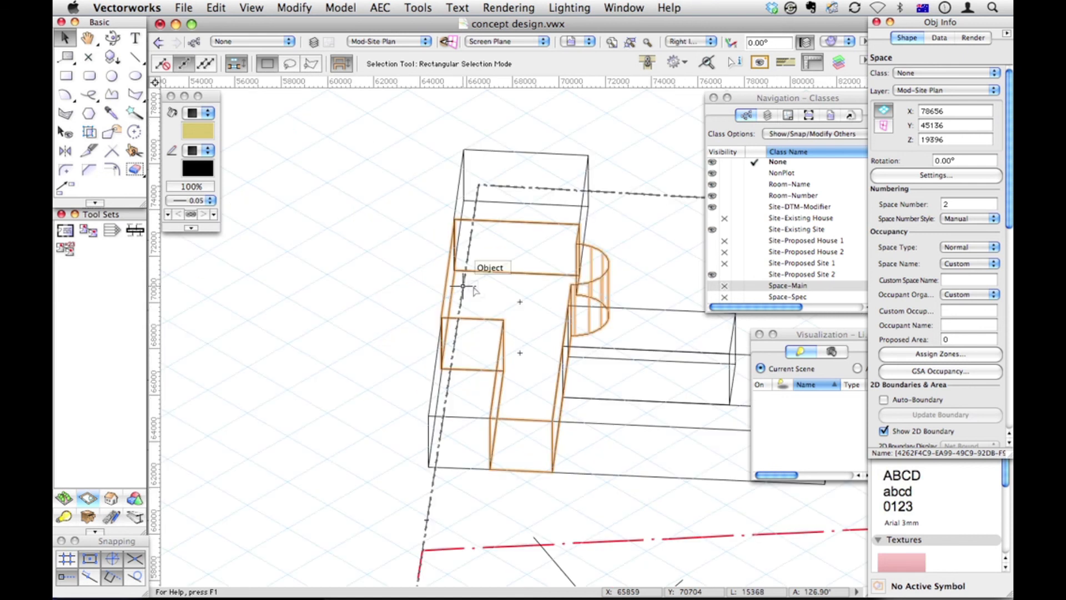
{"action": "key", "text": "5"}
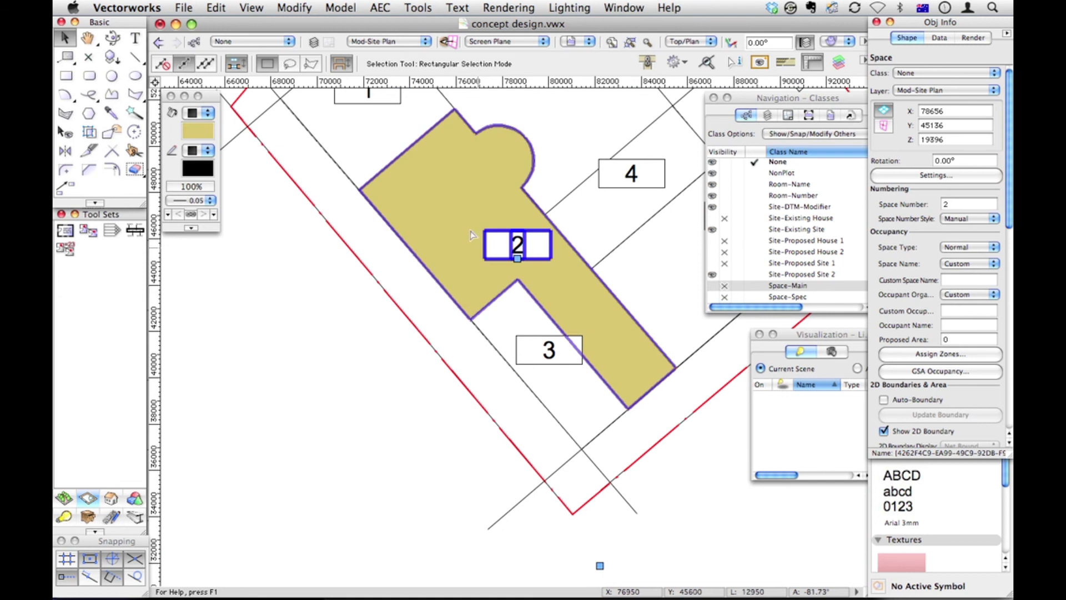
Reshape space 3 by moving its upper short edge inward and pulling the adjoining corner into space 2
{"action": "left_click", "coordinate": [518, 309]}
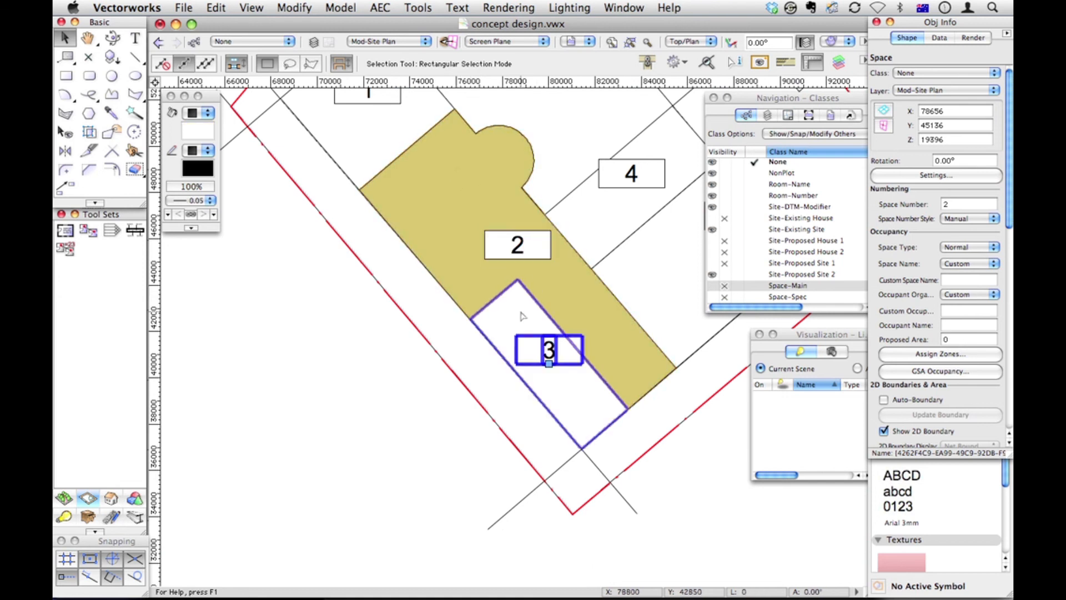
{"action": "key", "text": "shift+r"}
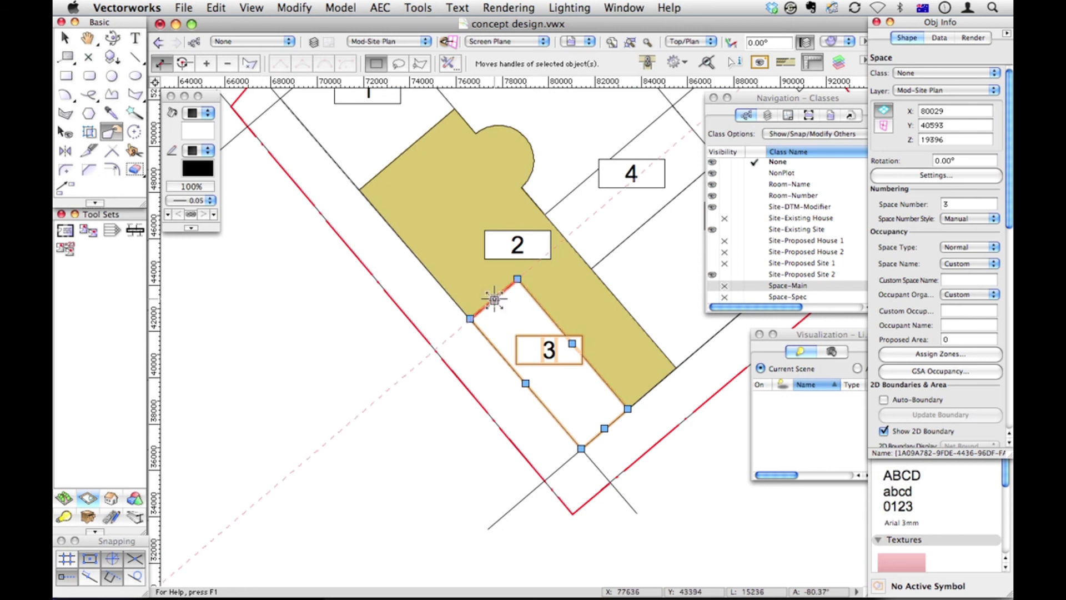
{"action": "left_click_drag", "start_coordinate": [494, 299], "coordinate": [587, 318]}
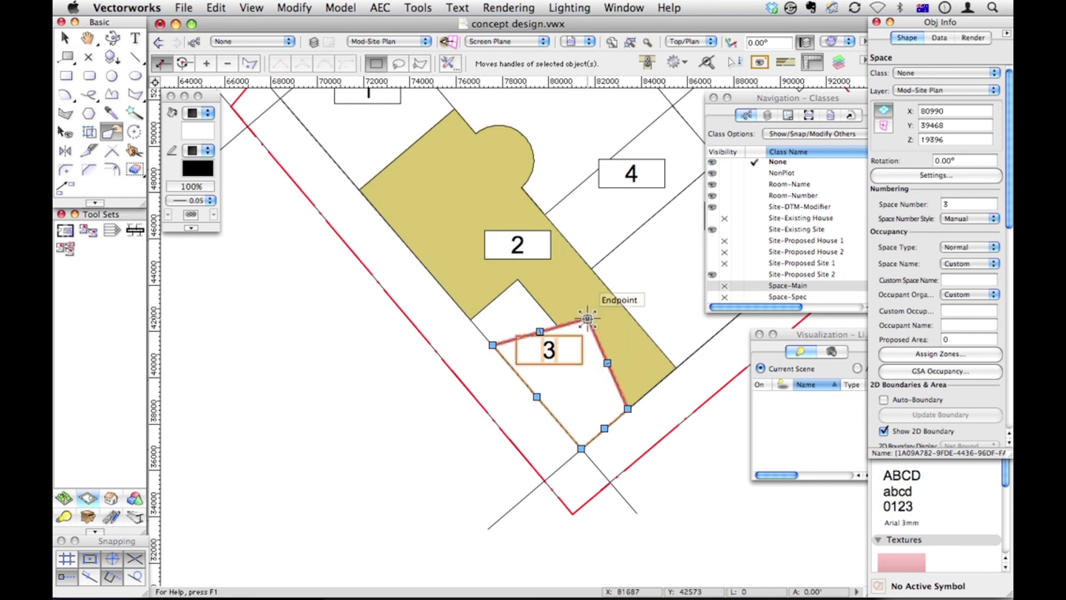
Reshape space 2 by moving its two corners beside space 3 onto space 3's outline, and clip a stepped notch from its long outer edge
{"action": "left_click", "coordinate": [531, 284]}
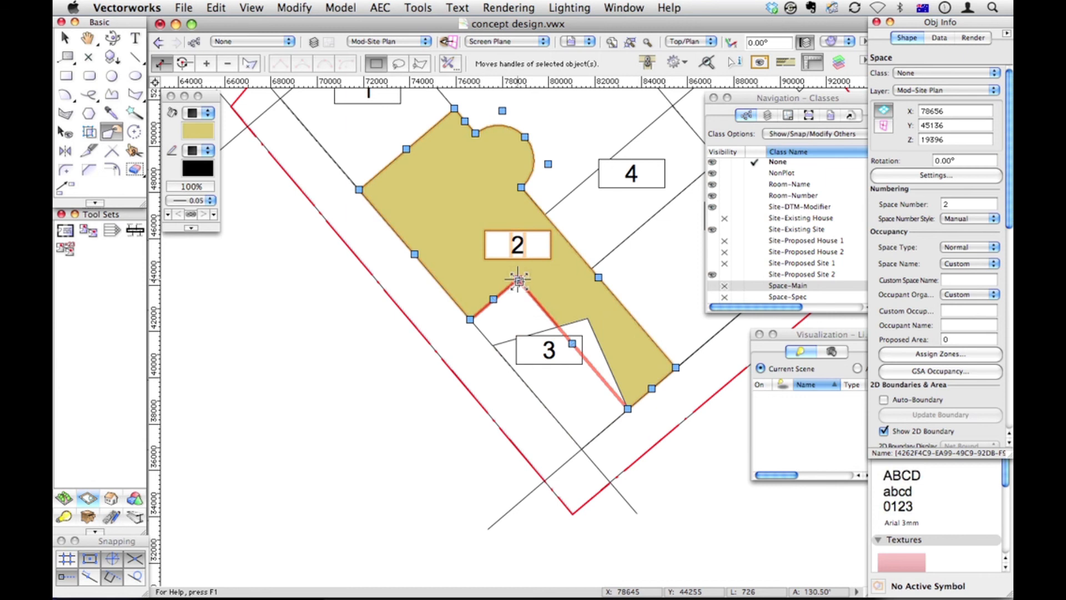
{"action": "left_click_drag", "start_coordinate": [519, 281], "coordinate": [587, 317]}
{"action": "left_click_drag", "start_coordinate": [470, 319], "coordinate": [493, 343]}
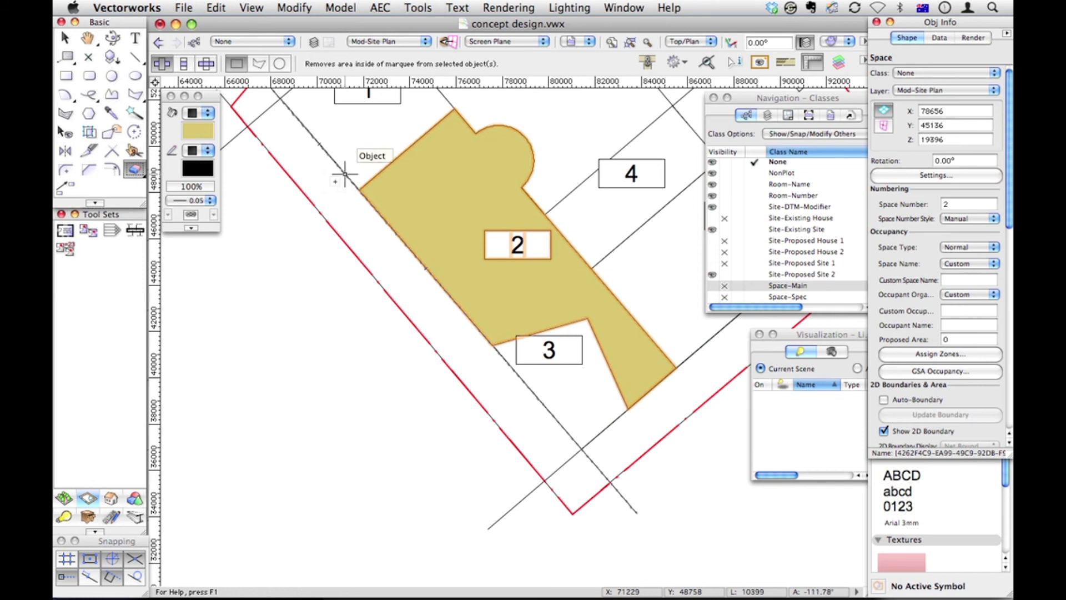
{"action": "left_click_drag", "start_coordinate": [327, 186], "coordinate": [443, 212]}
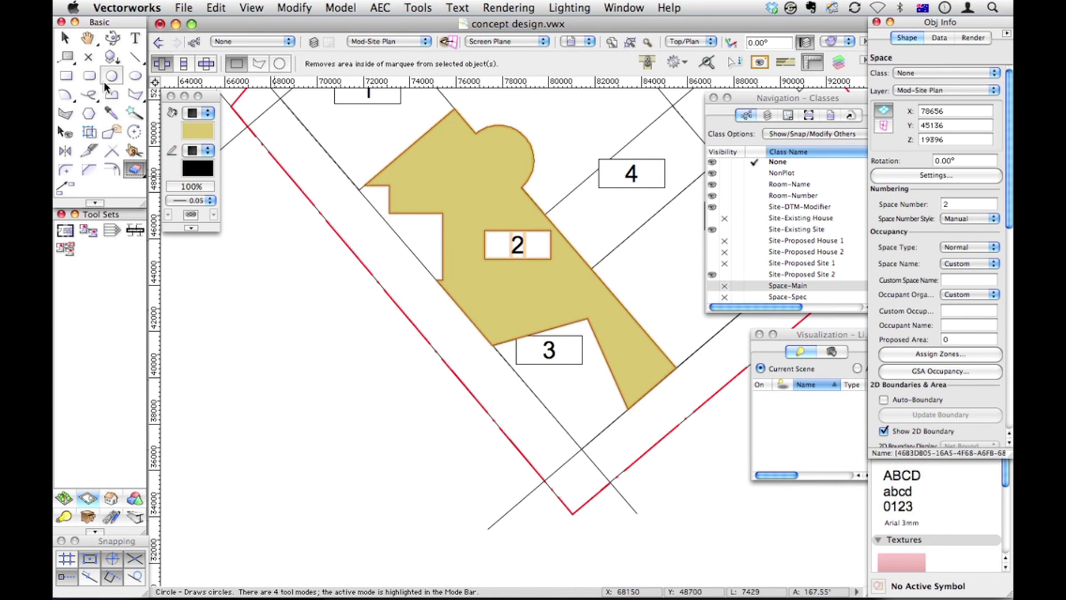
Try Trim by Line on space 2 with a diagonal cut near the rounded bulge's lower end, keeping the side toward space 3, and undo it
{"action": "left_click", "coordinate": [87, 151]}
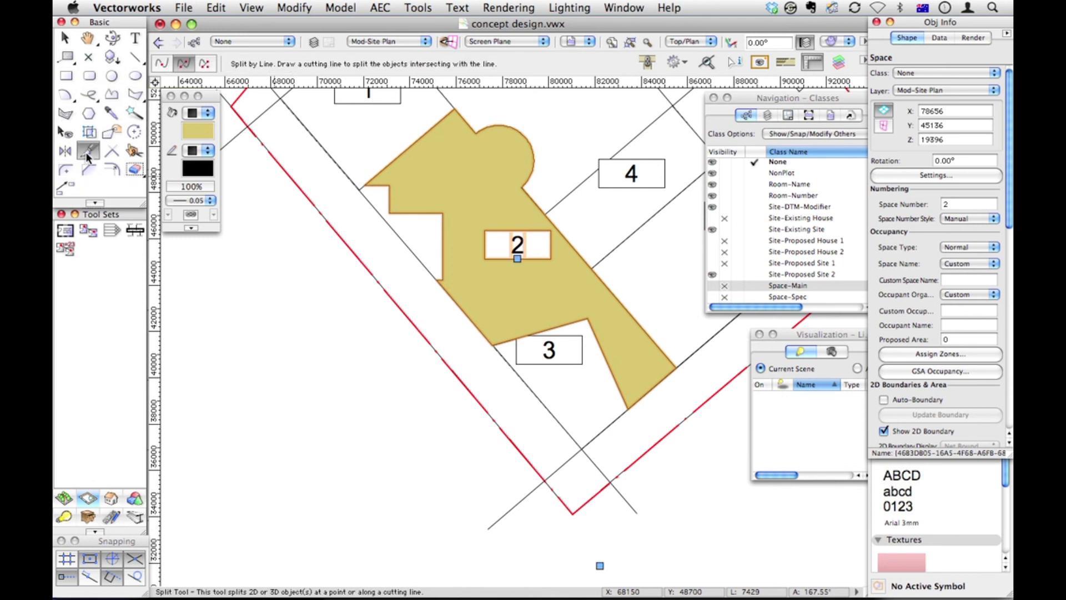
{"action": "left_click", "coordinate": [204, 59]}
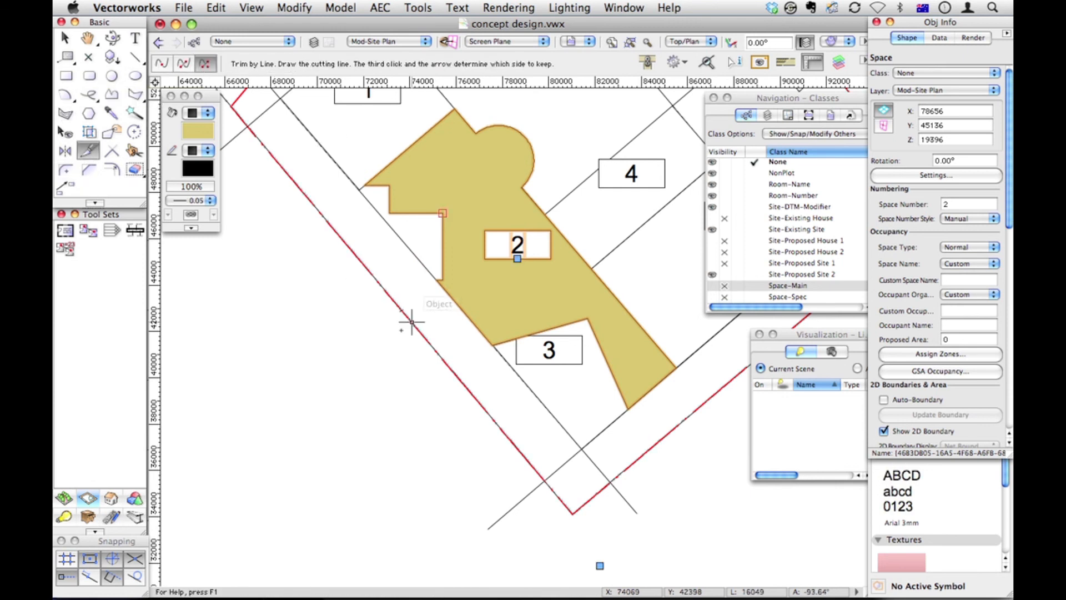
{"action": "left_click", "coordinate": [400, 334]}
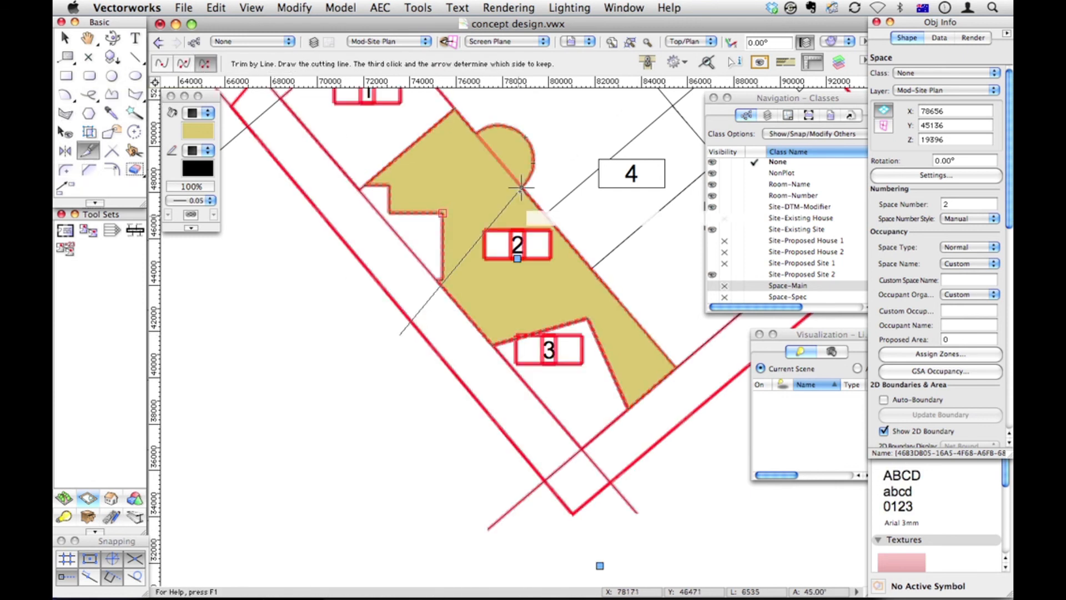
{"action": "left_click", "coordinate": [558, 139]}
{"action": "left_click", "coordinate": [579, 157]}
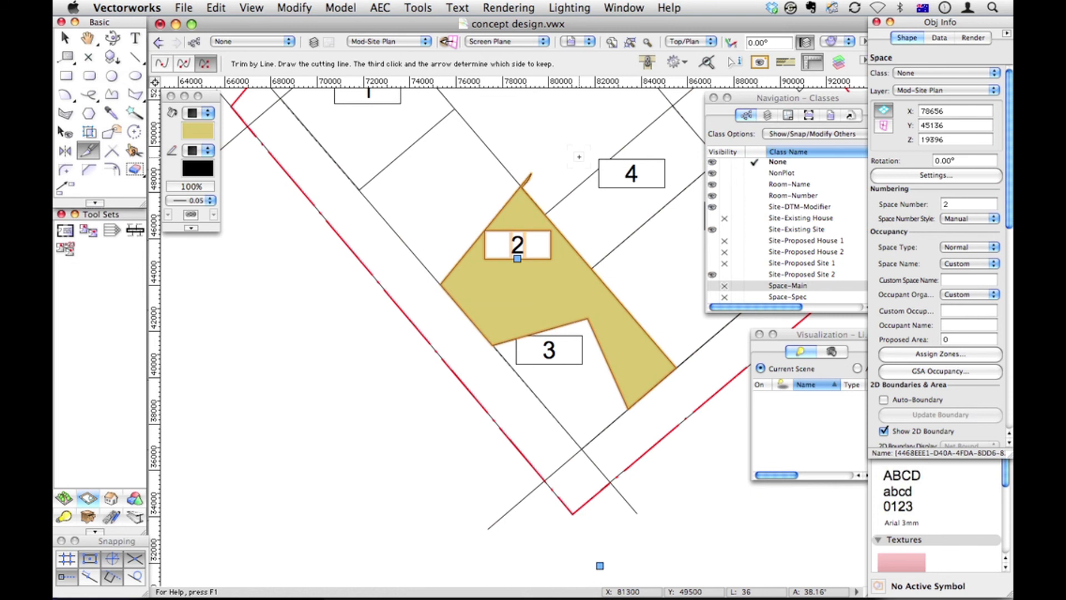
{"action": "key", "text": "super+z"}
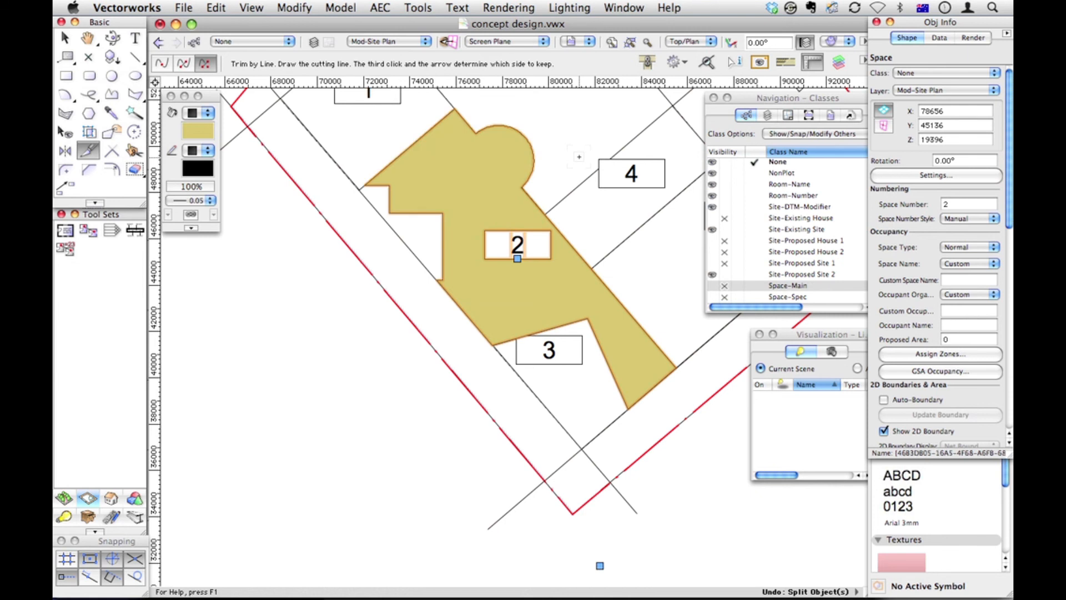